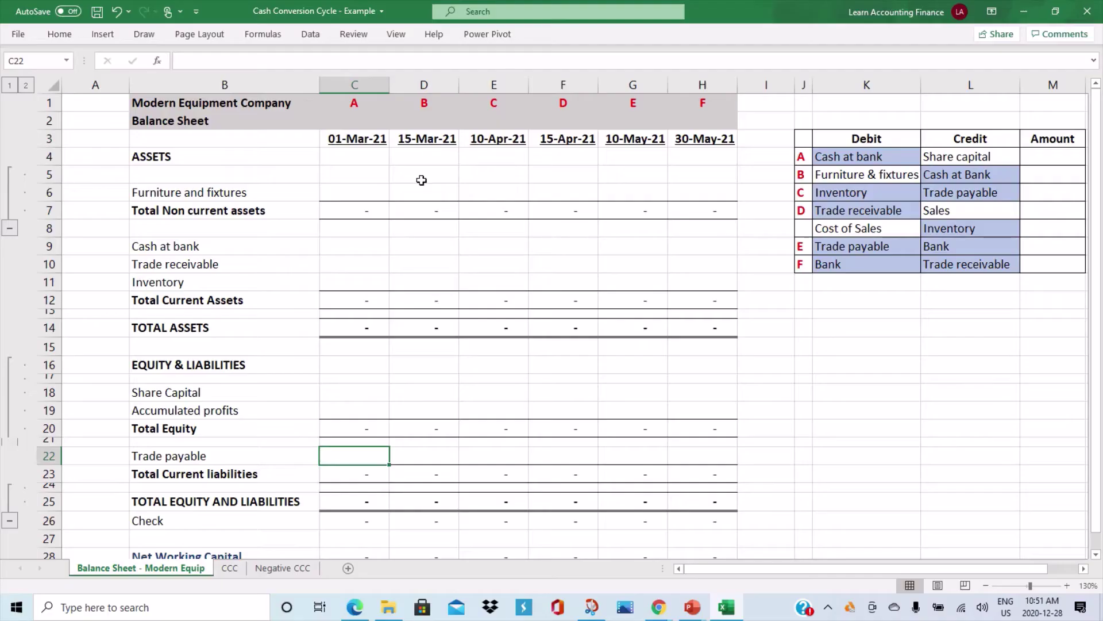
click(171, 302)
click(206, 475)
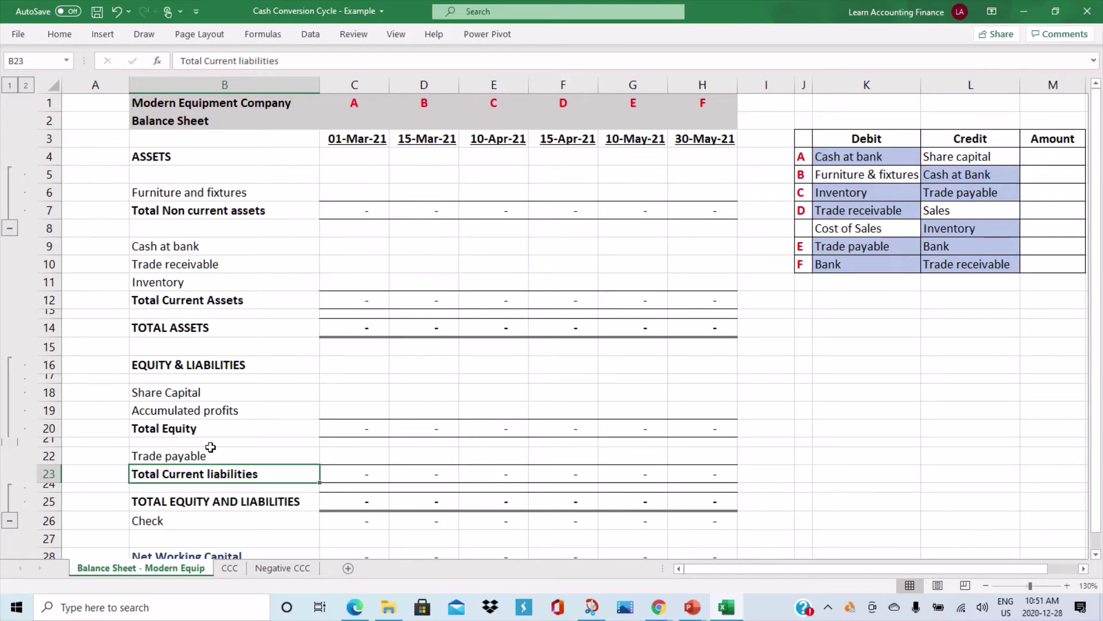
click(153, 104)
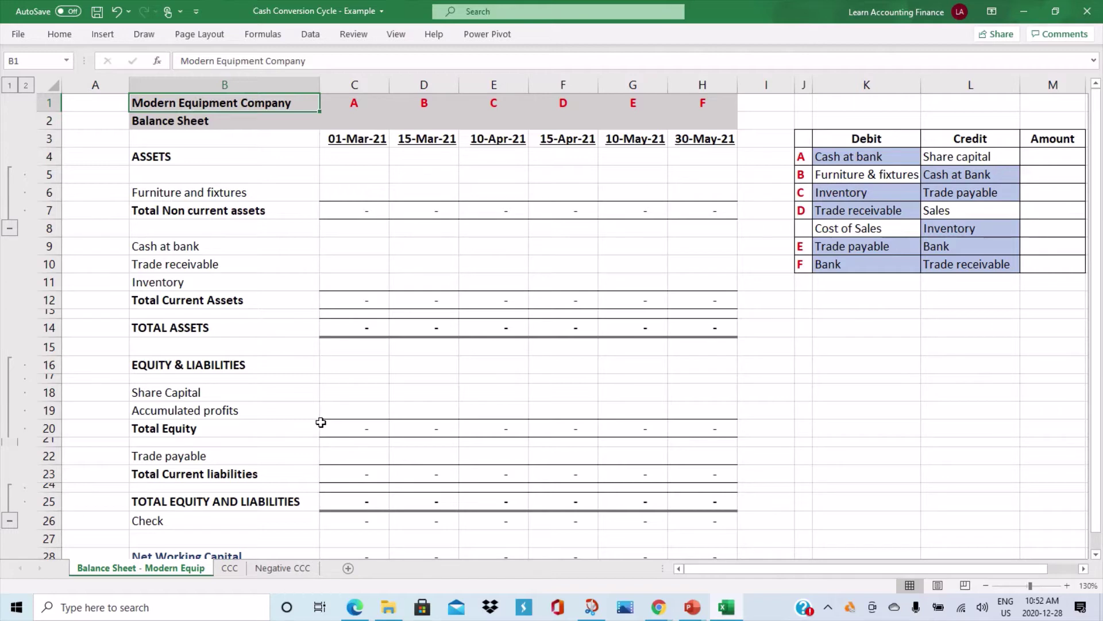
click(353, 395)
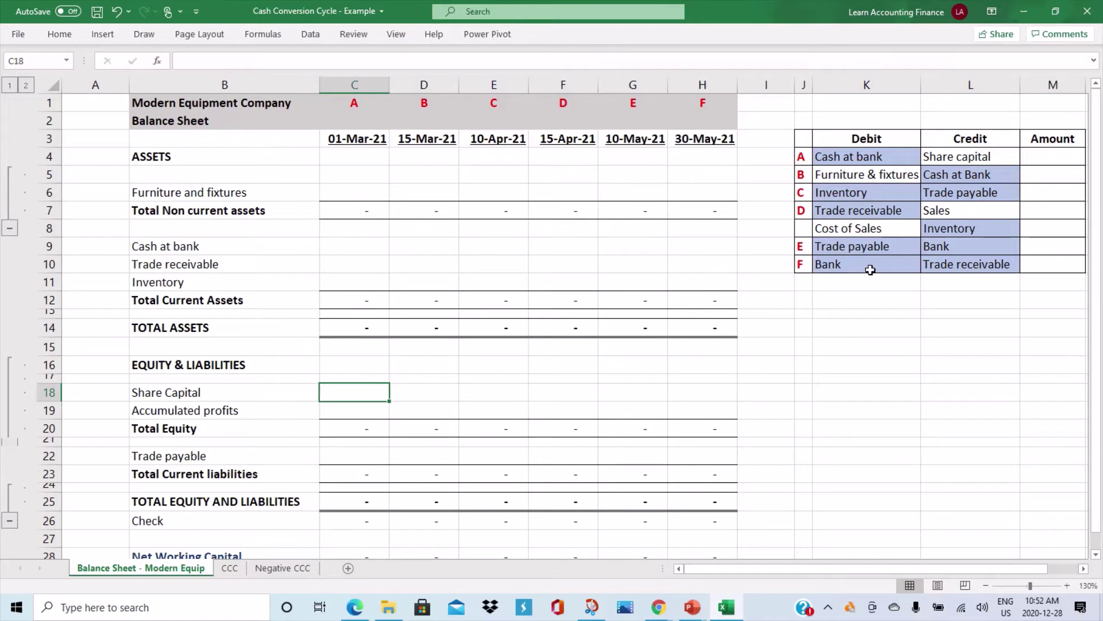
- Enter 1000 as the amount of journal entry A, debiting Cash at bank and crediting Share capital
click(889, 160)
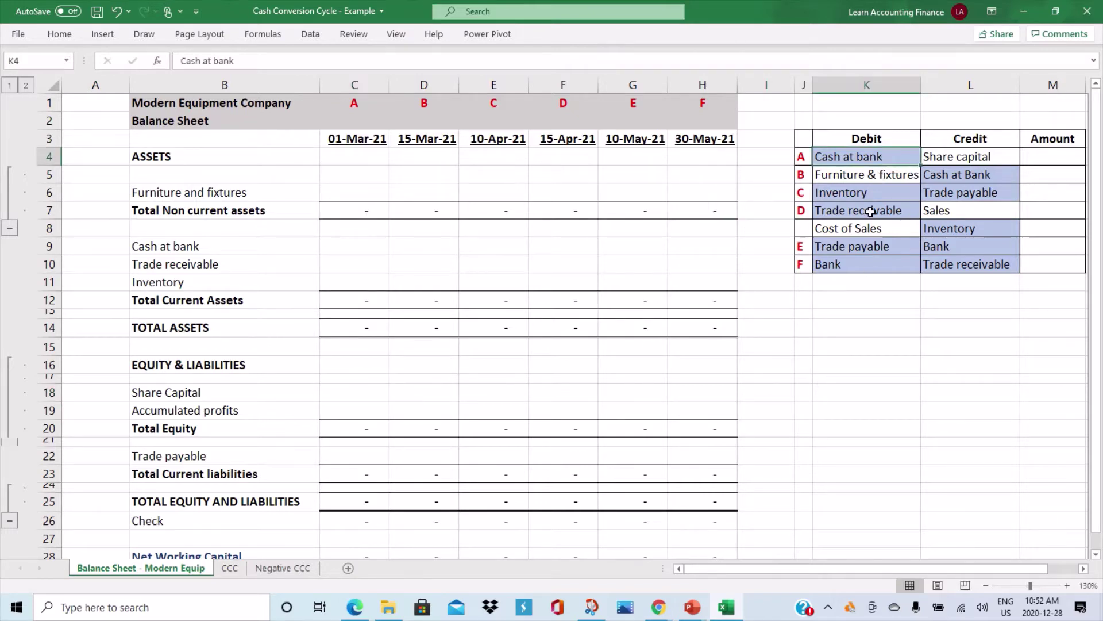
click(941, 163)
click(1050, 162)
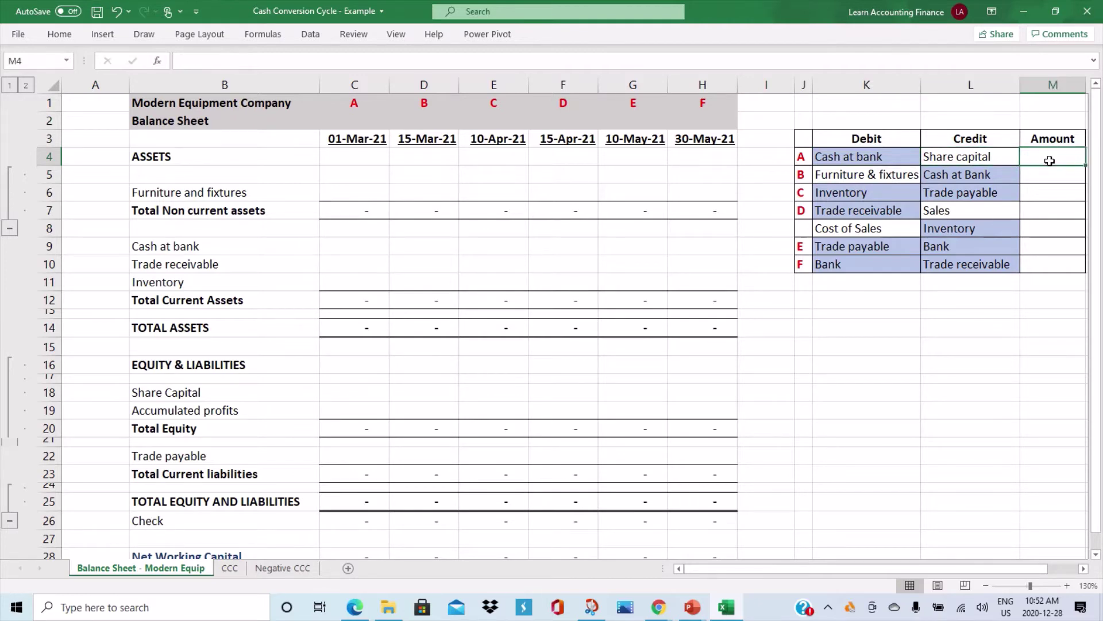
text(1000)
key(Return)
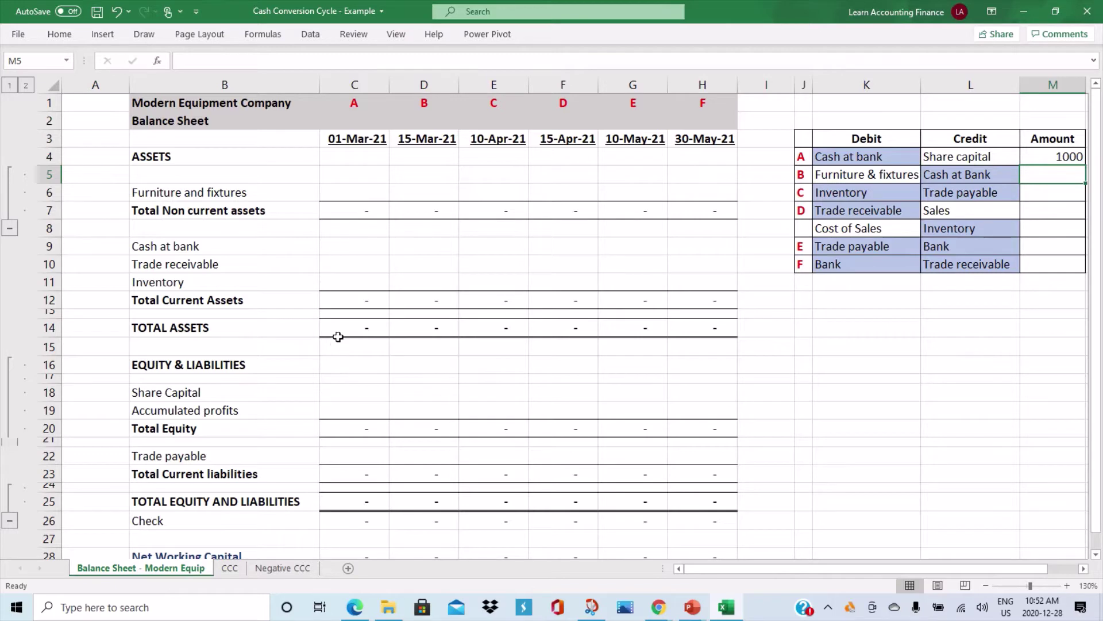
- Enter 1000 for both Cash at bank and Share Capital in the 01-Mar-21 column of the balance sheet
click(360, 248)
text(1000)
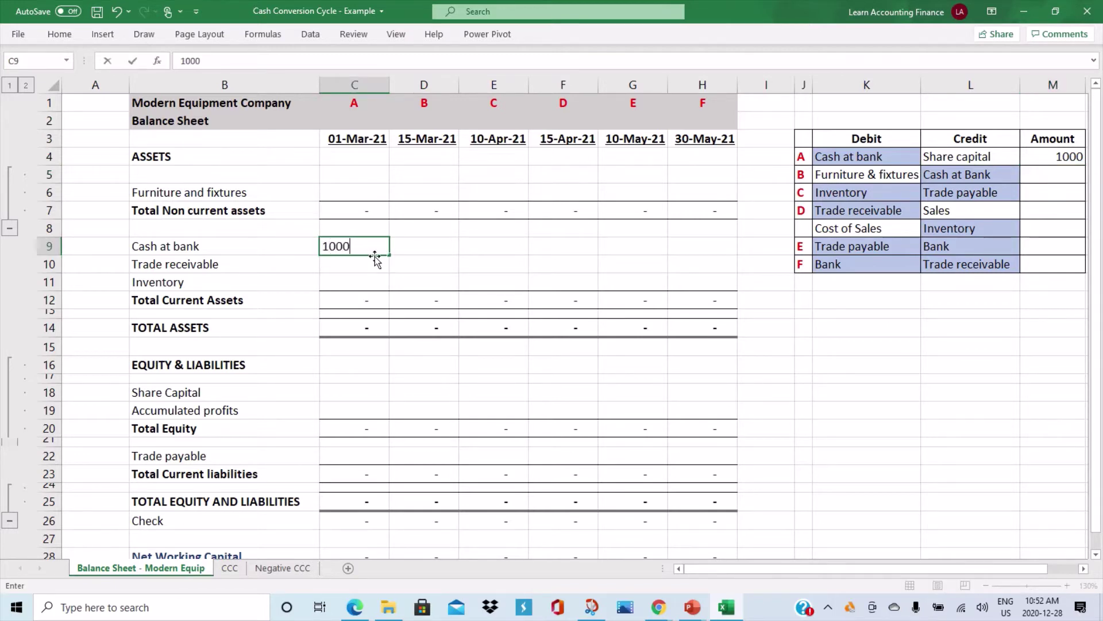
key(Return)
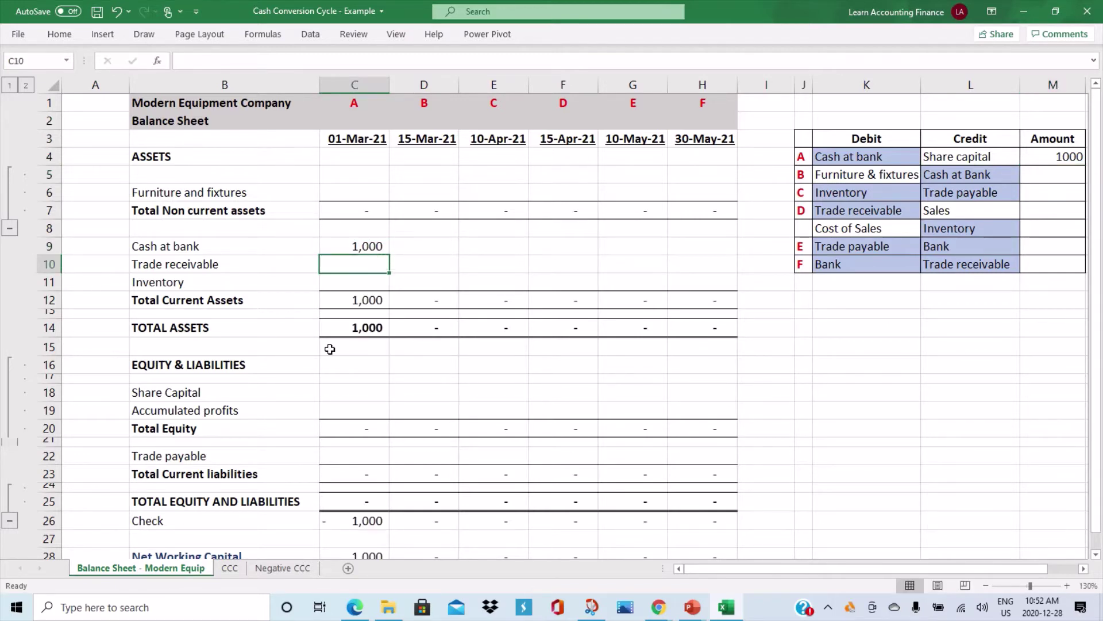
click(350, 394)
text(1000)
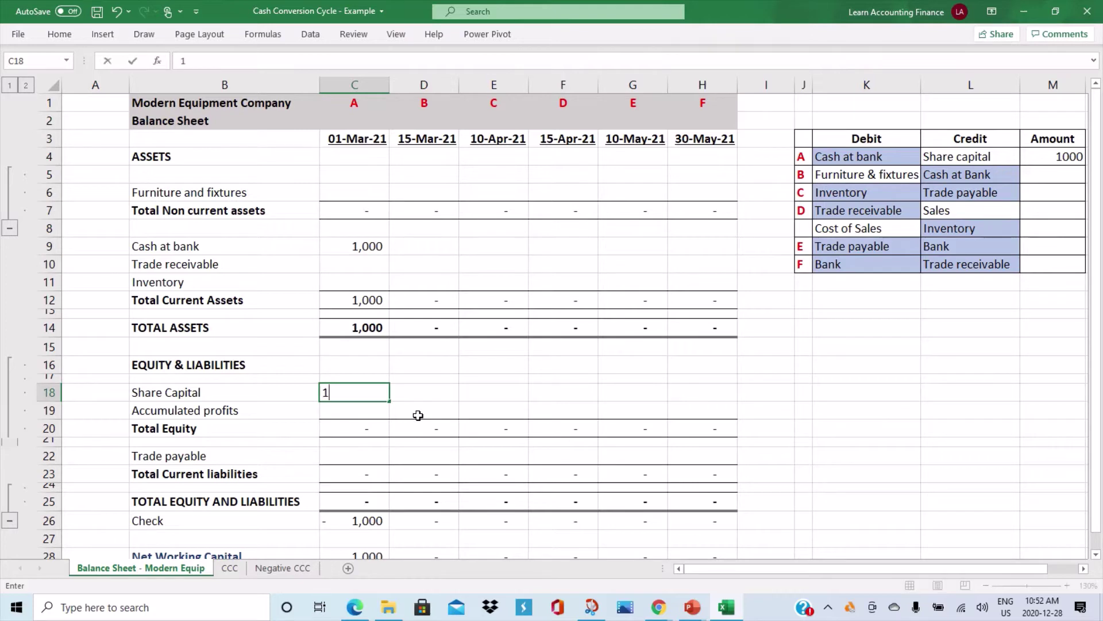
key(Return)
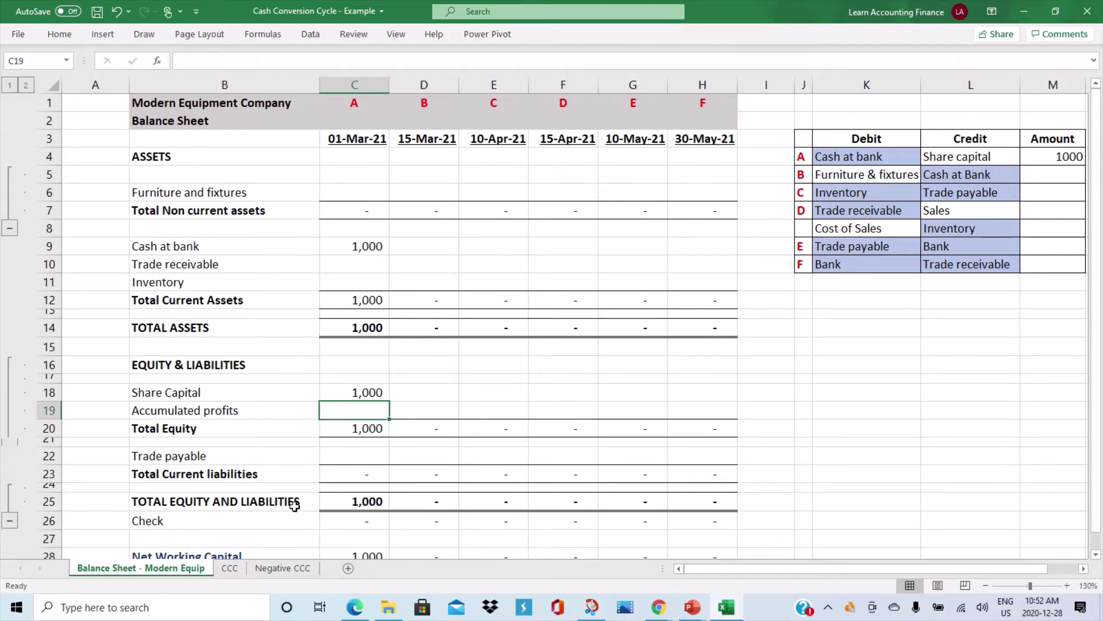
- Inspect the cell references in the Net Working Capital formula for 01-Mar-21, leaving the formula as it is
scroll(294, 504, down, 1)
click(388, 465)
click(378, 499)
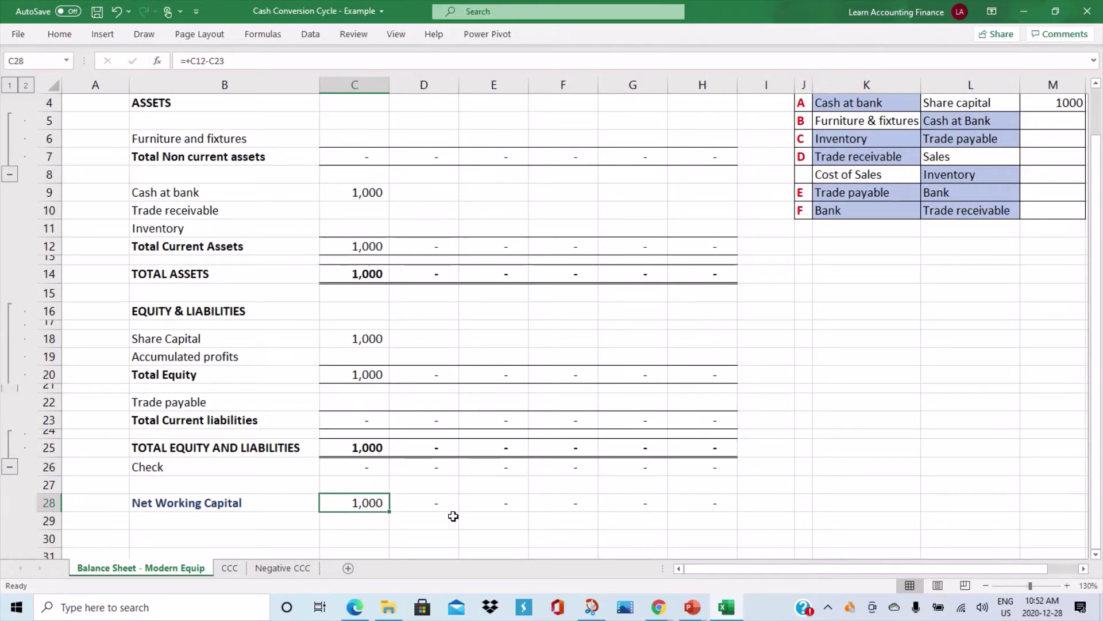
key(F2)
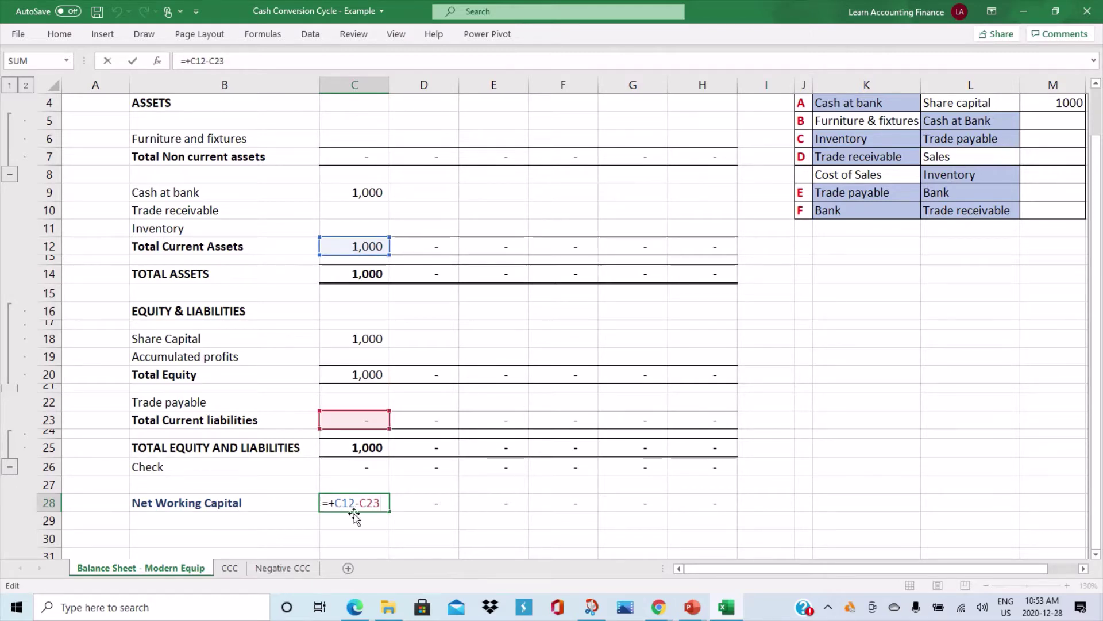
key(ctrl+Return)
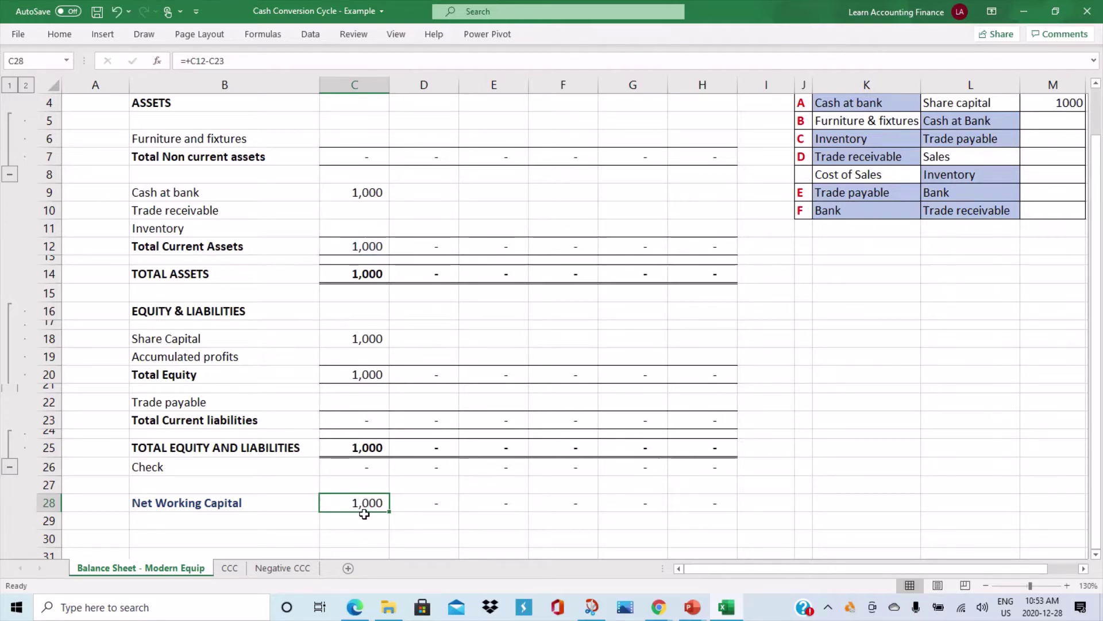
scroll(365, 514, up, 1)
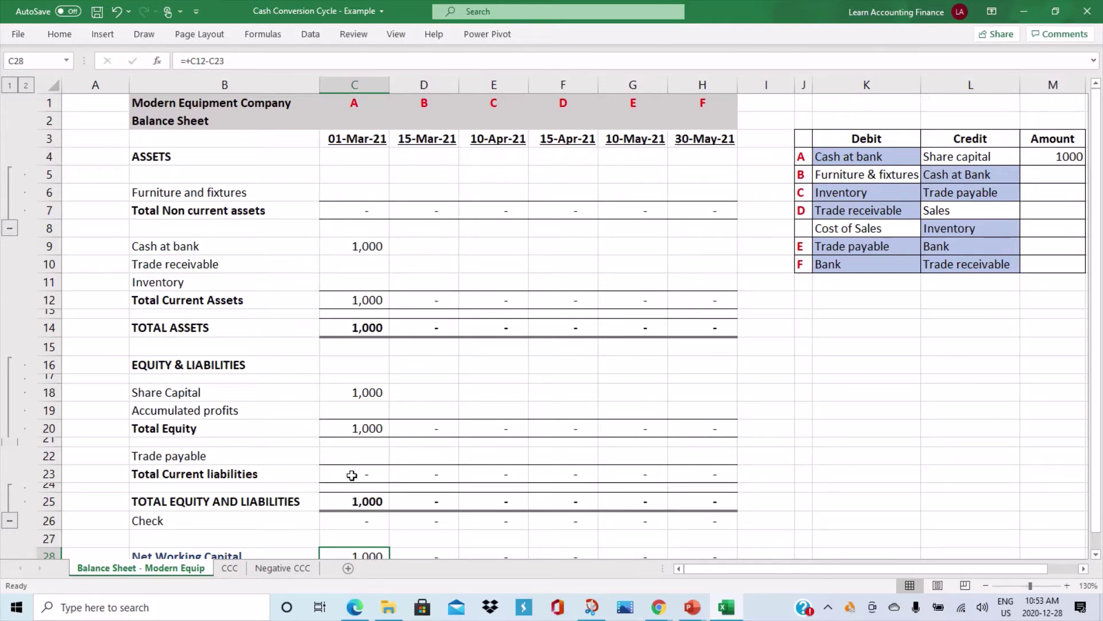
click(339, 241)
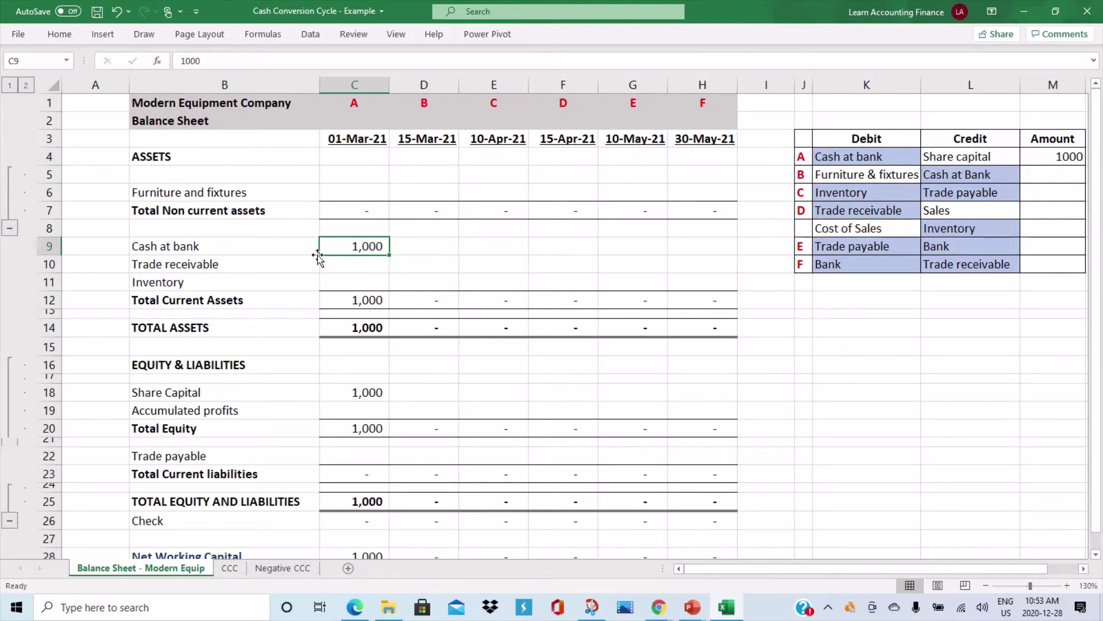
click(357, 106)
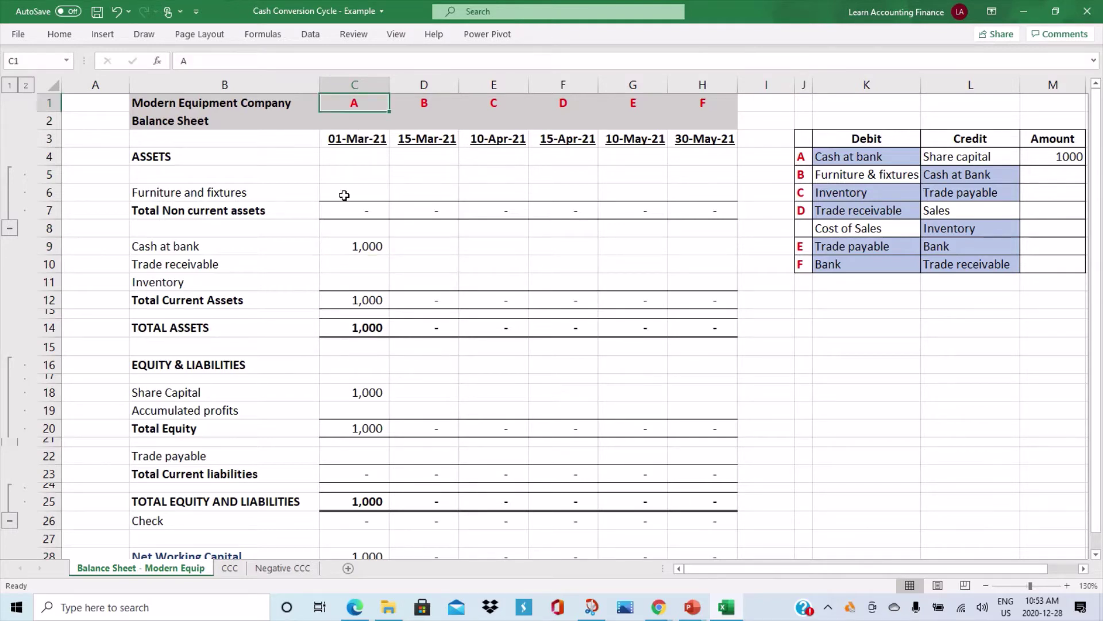
click(357, 142)
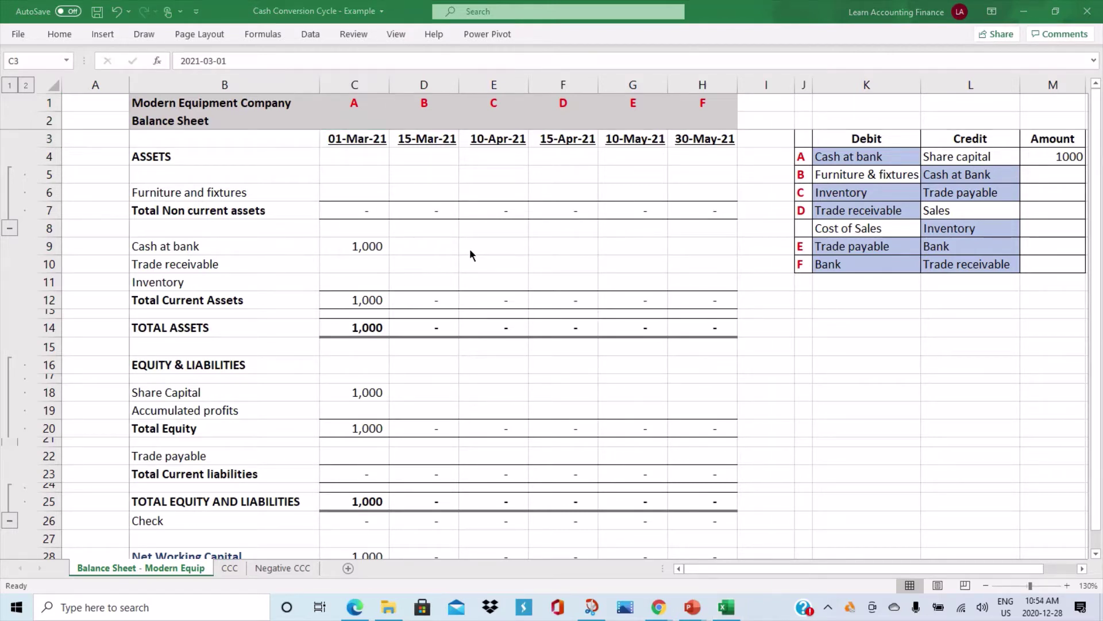
click(366, 247)
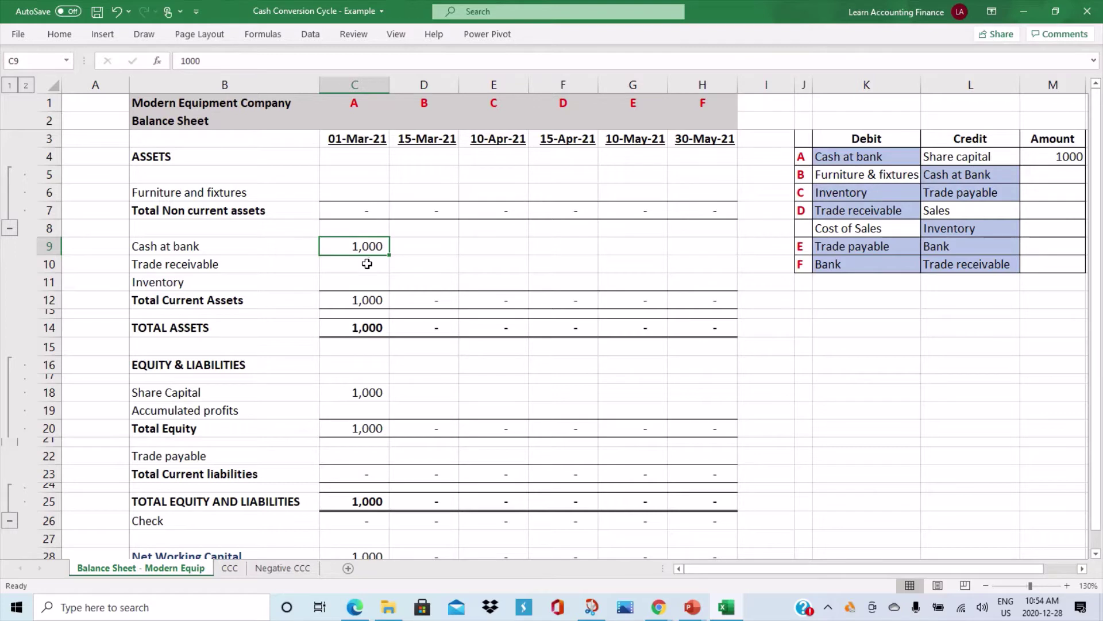
- Enter 700 as the amount of journal entry B, debiting Furniture & fixtures and crediting Cash at Bank
click(865, 176)
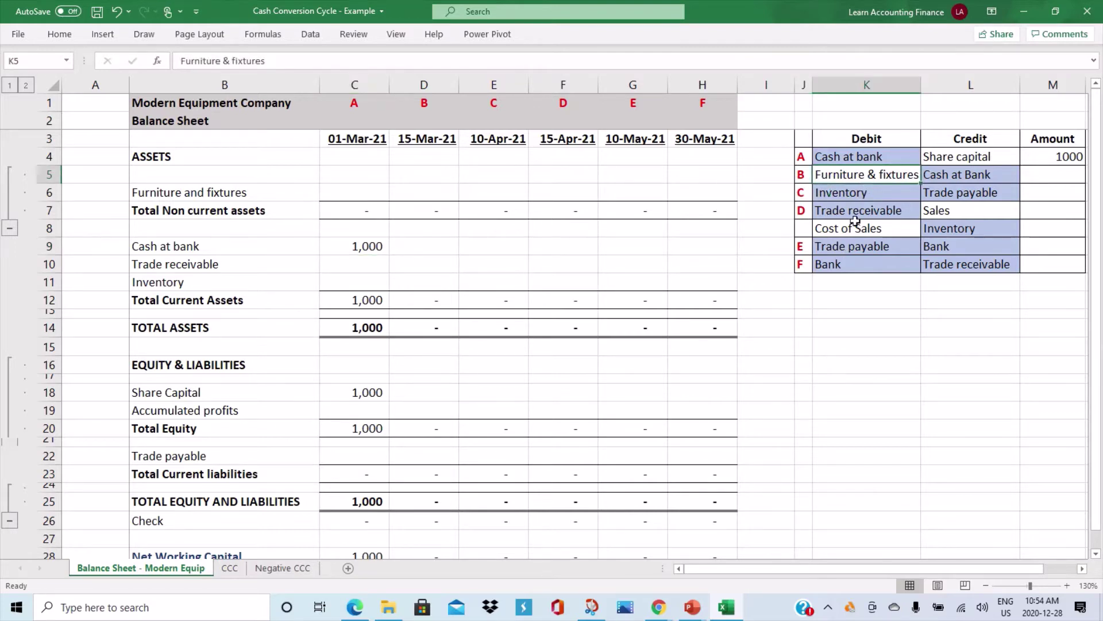
click(943, 177)
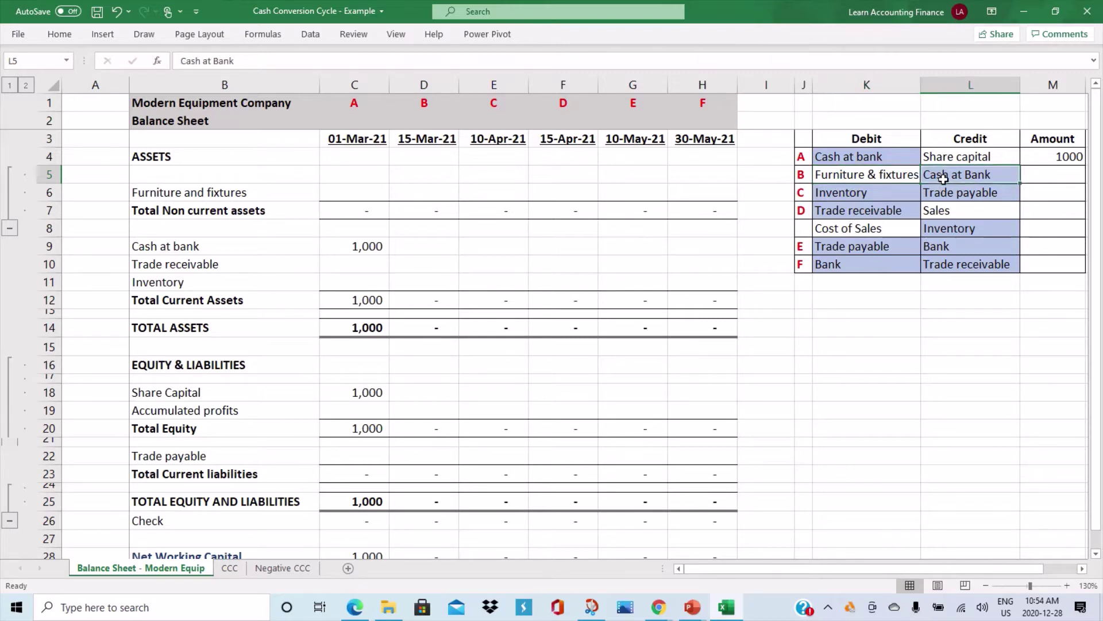
click(1054, 174)
text(7)
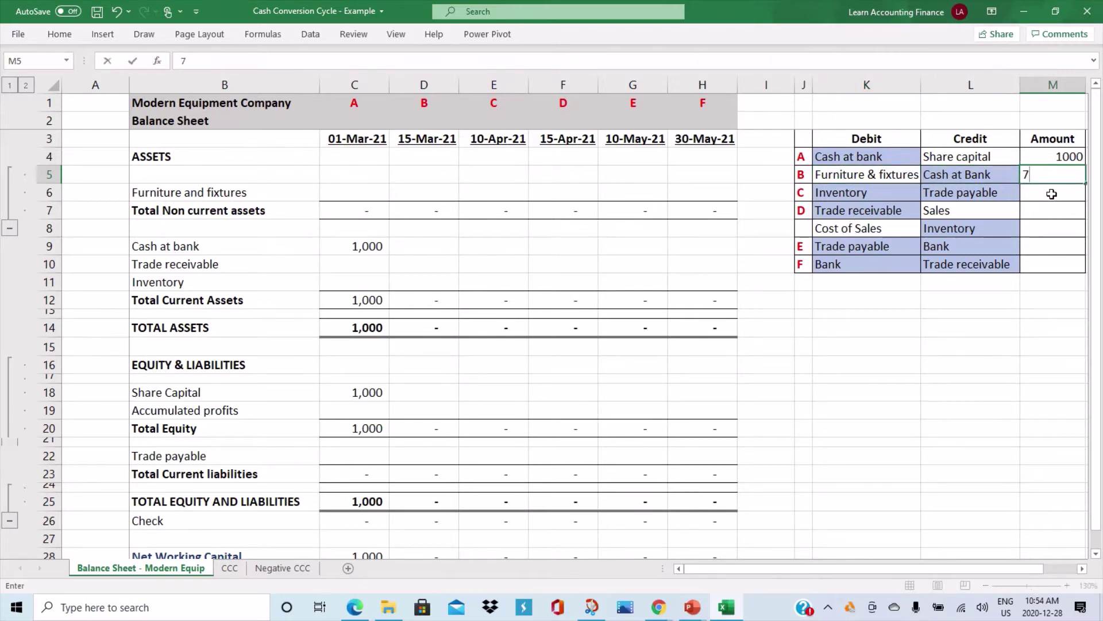
text(00)
key(Return)
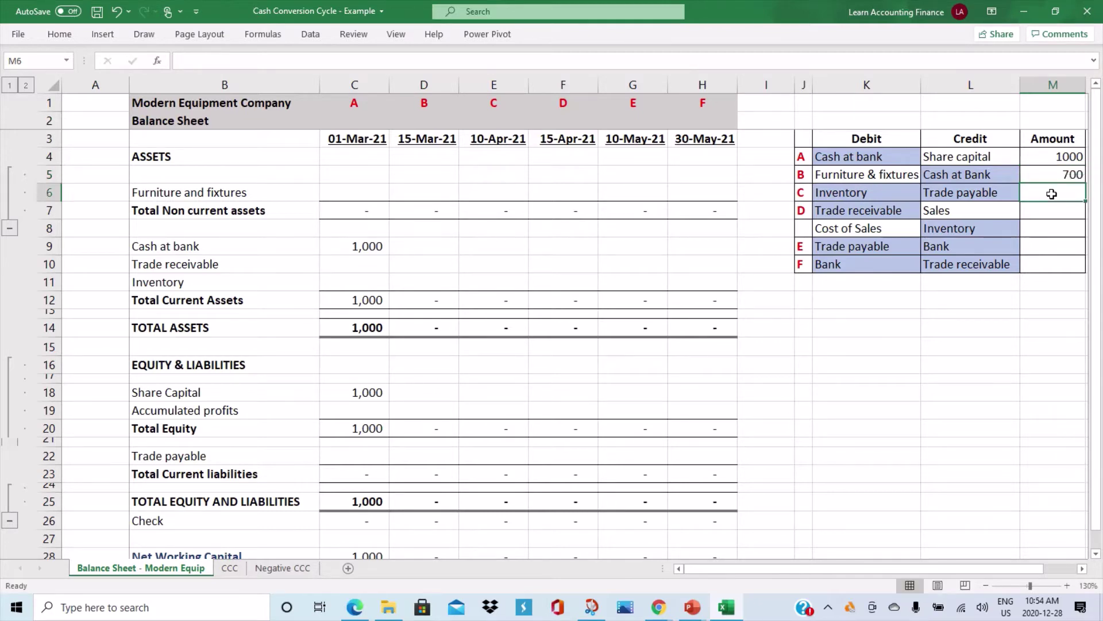
- In the 15-Mar-21 column, enter 700 for Furniture and fixtures and 300 for Cash at bank
click(418, 196)
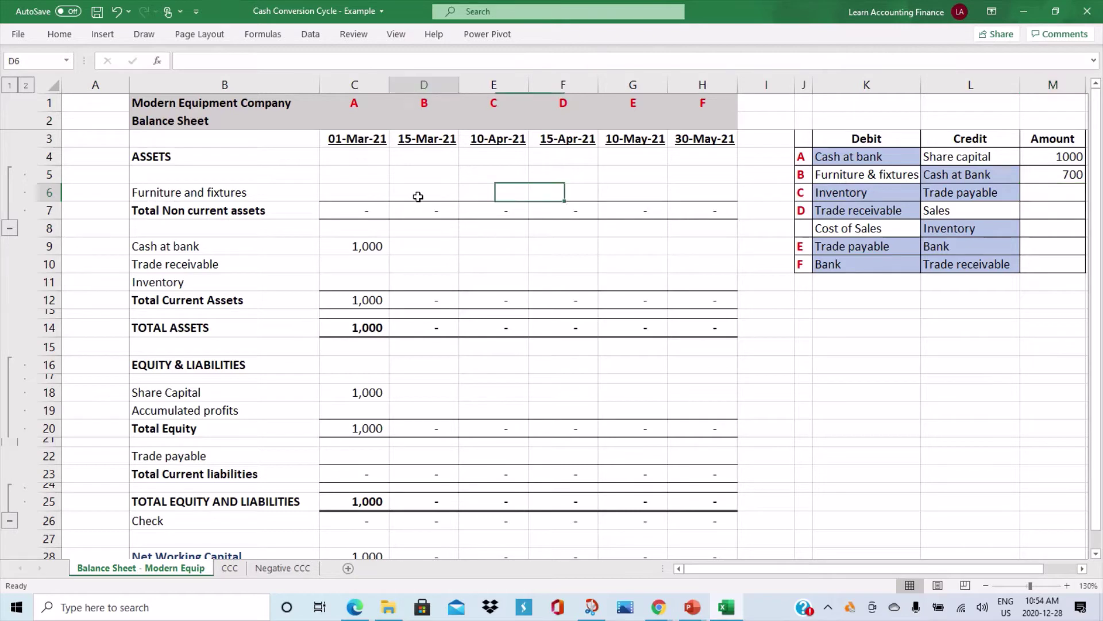
text(7)
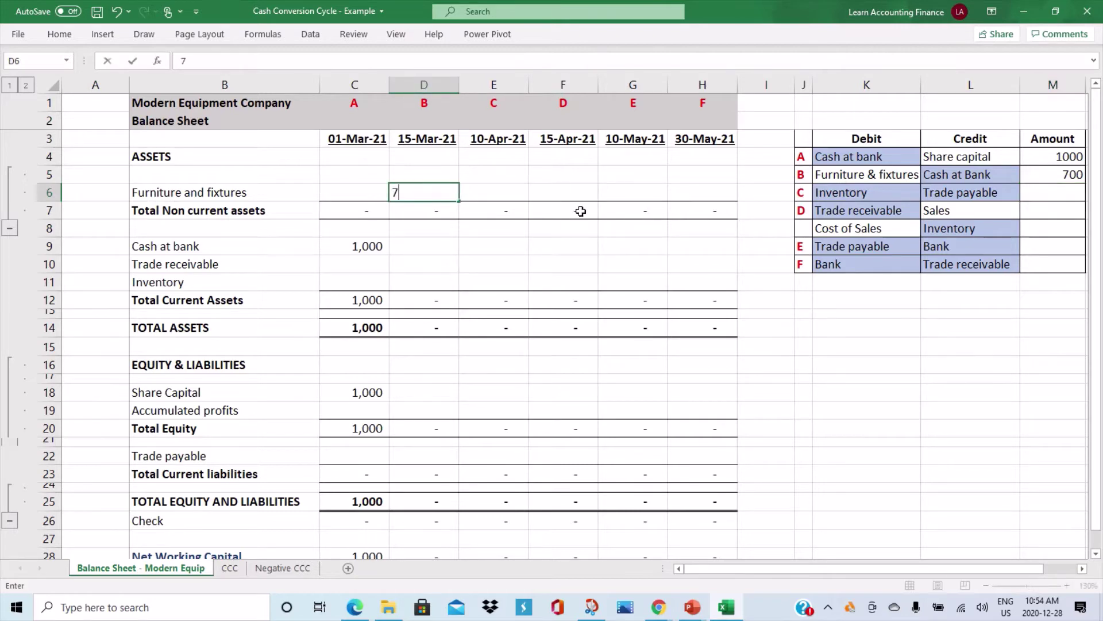
text(00)
key(Return)
click(449, 195)
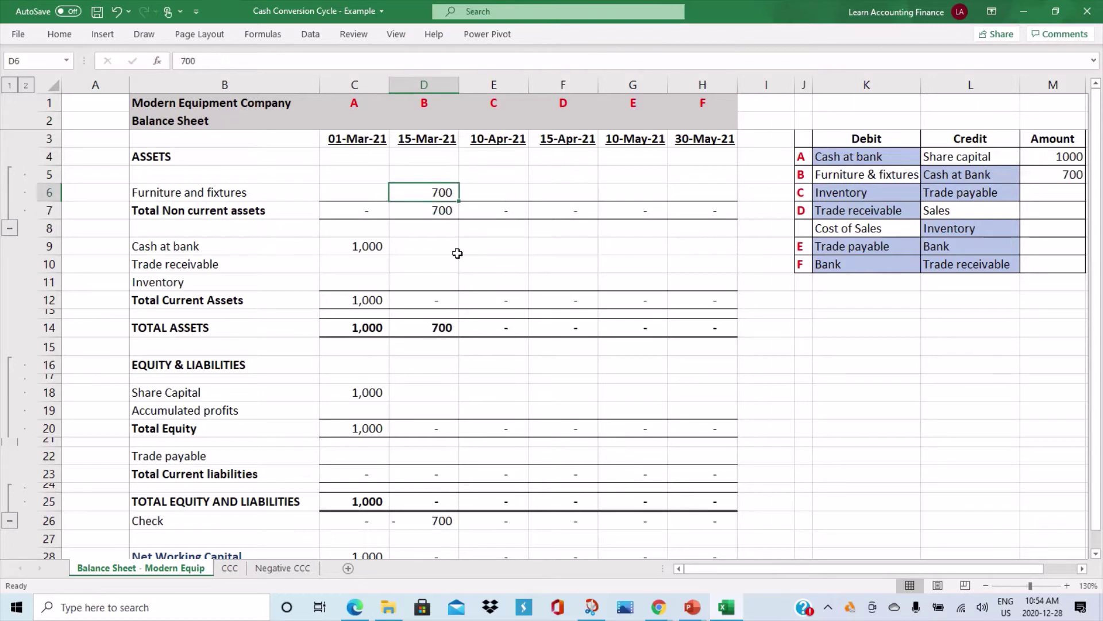
click(435, 251)
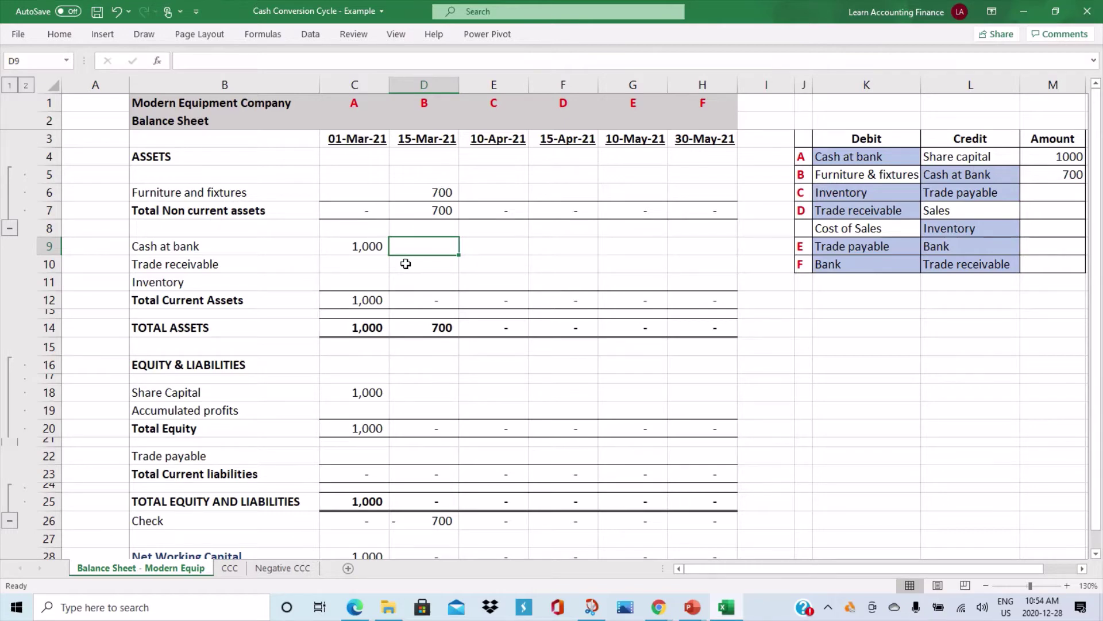
text(300)
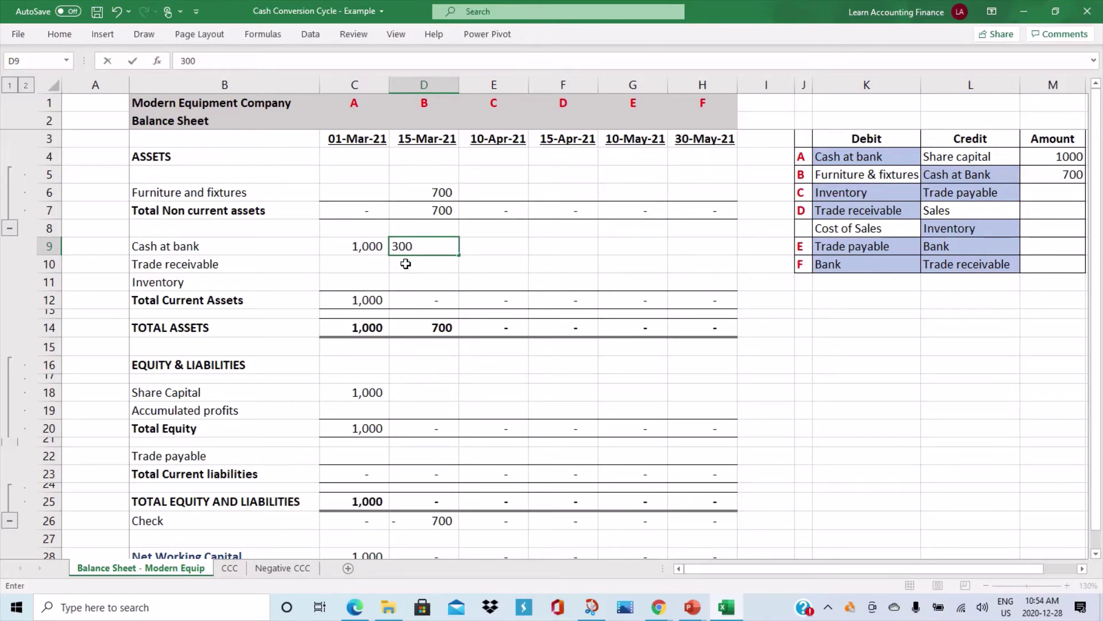
key(Return)
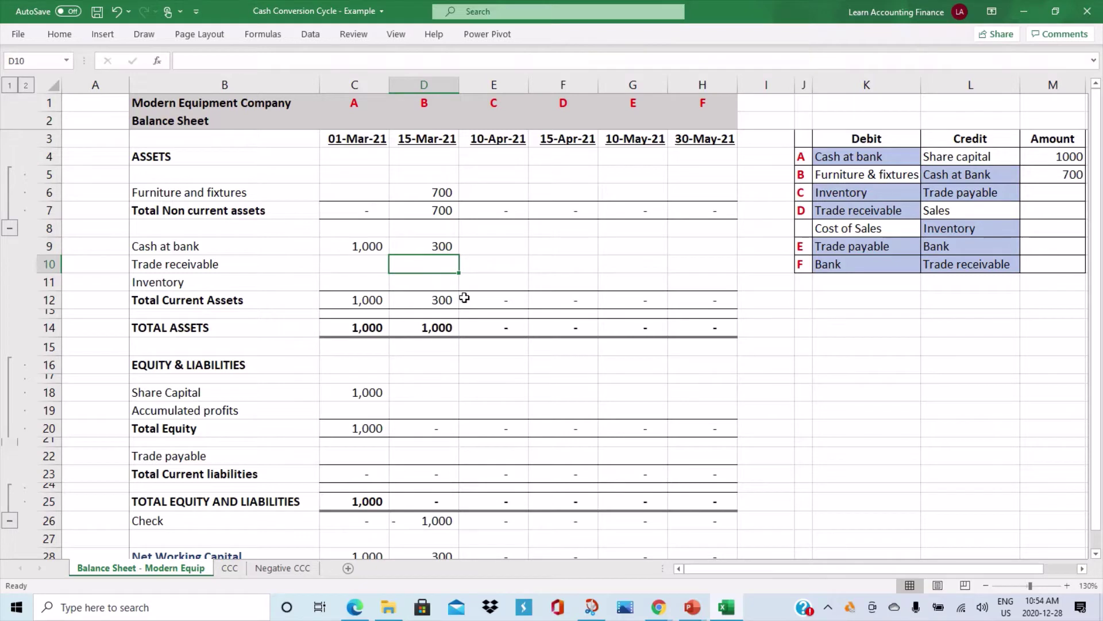
- Copy the 01-Mar-21 Share Capital value across the row through the 30-May-21 column
scroll(465, 298, down, 1)
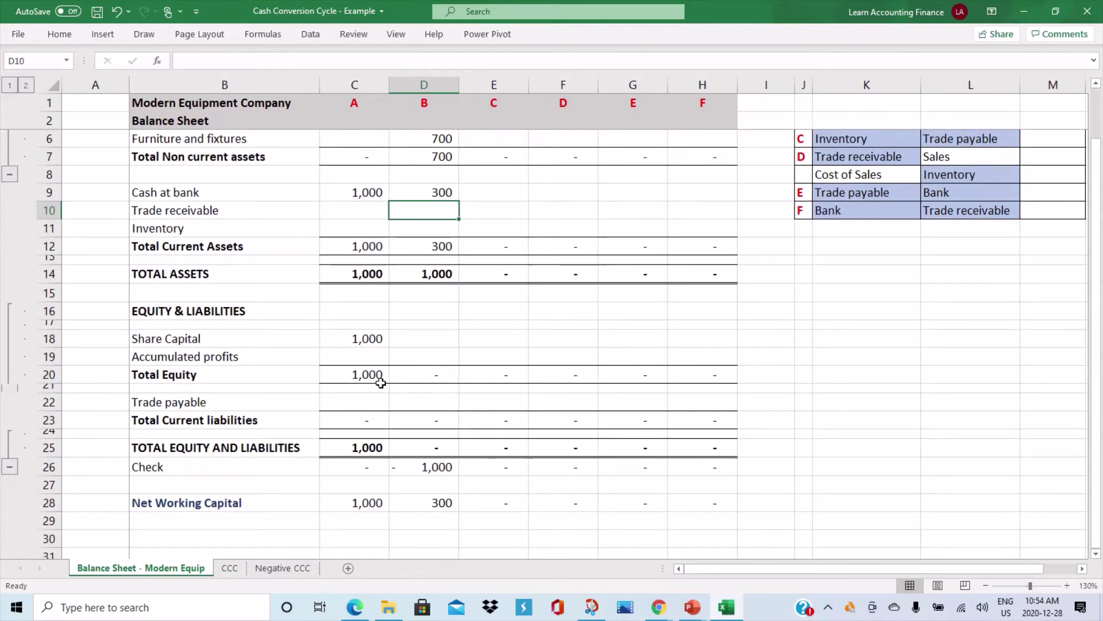
click(384, 343)
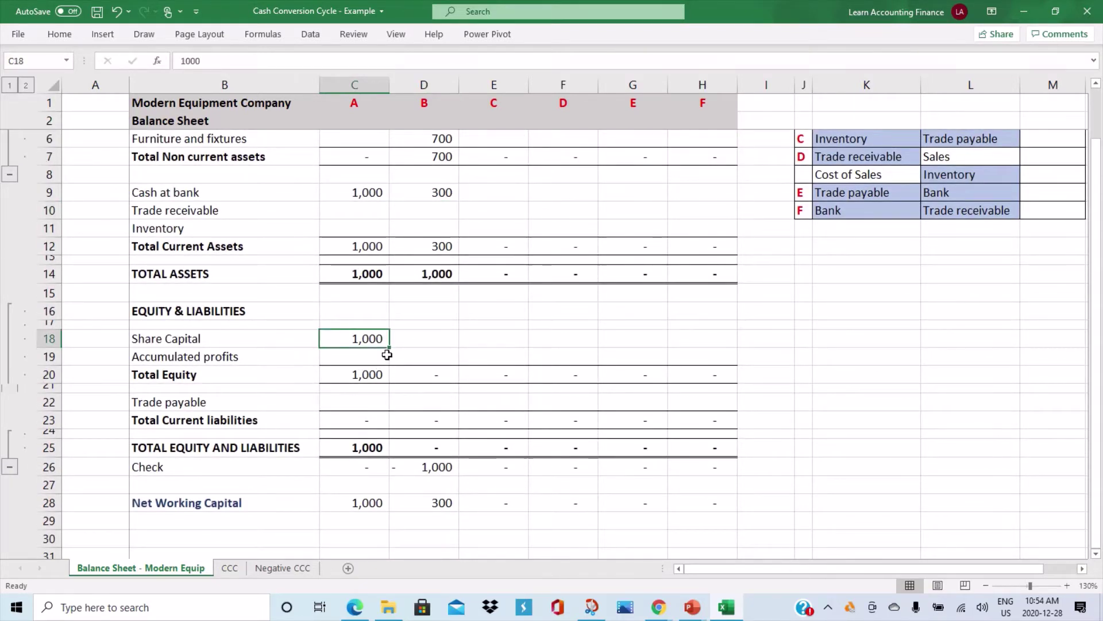
drag(389, 348, 718, 340)
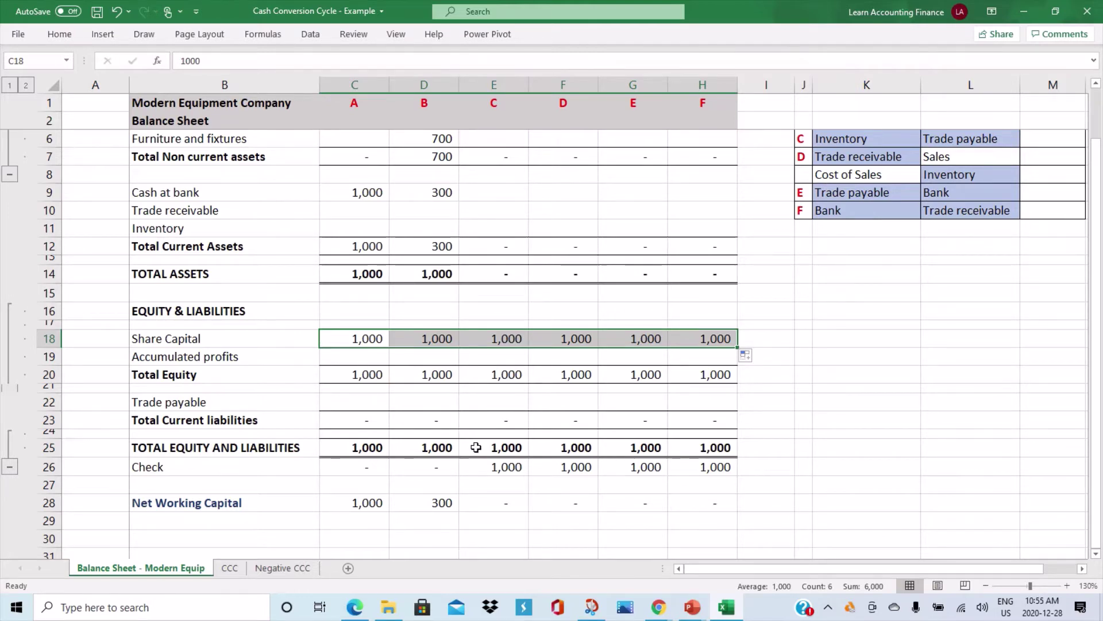
scroll(574, 384, up, 1)
click(494, 520)
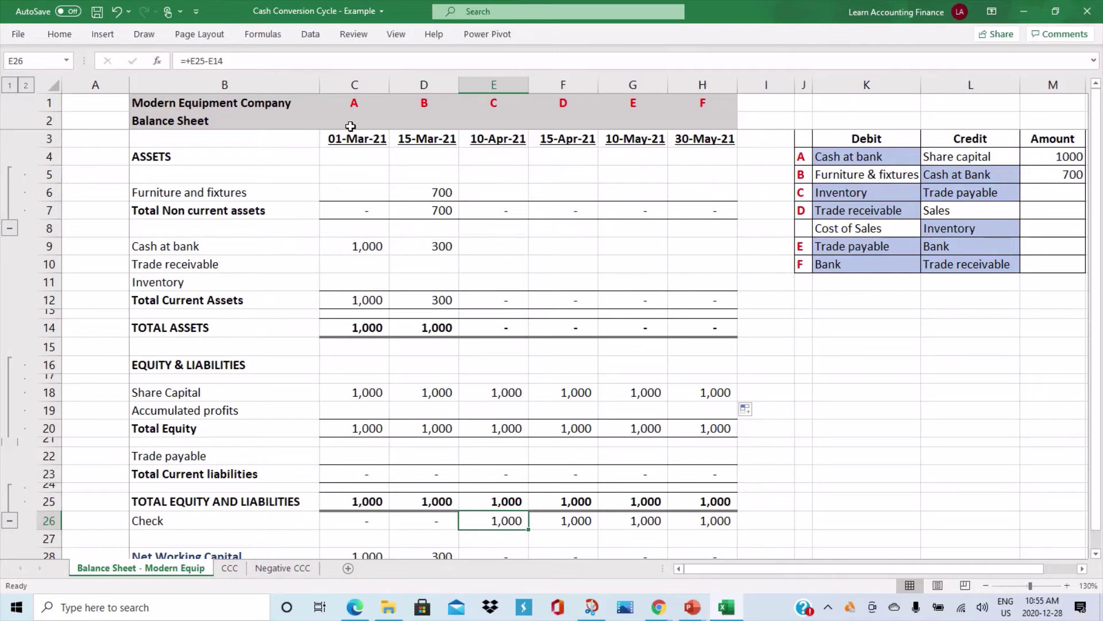
click(424, 103)
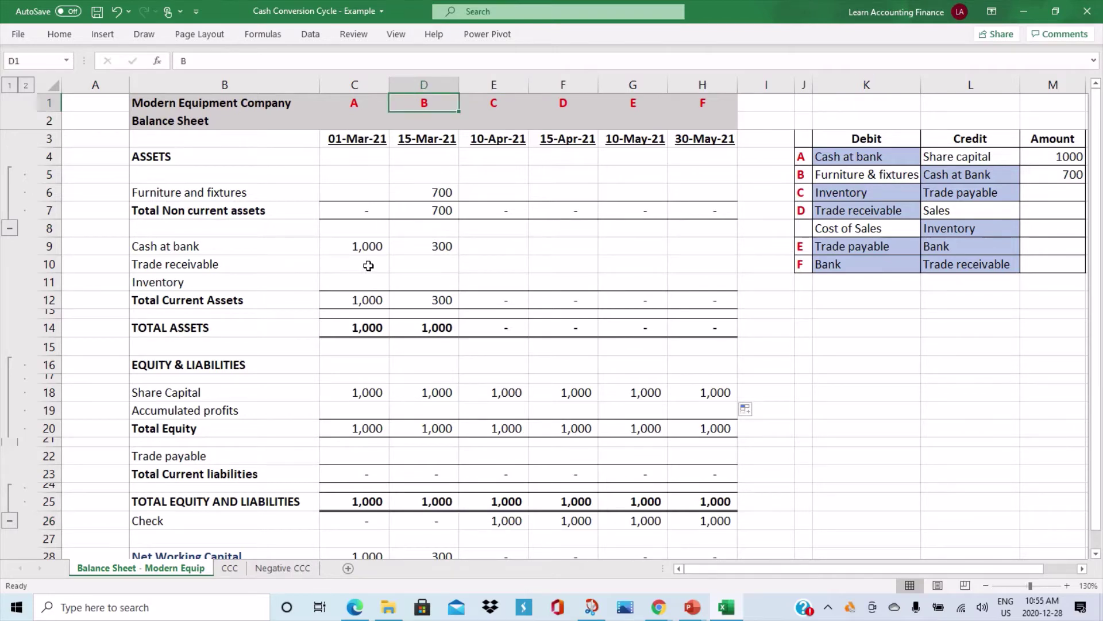
click(431, 197)
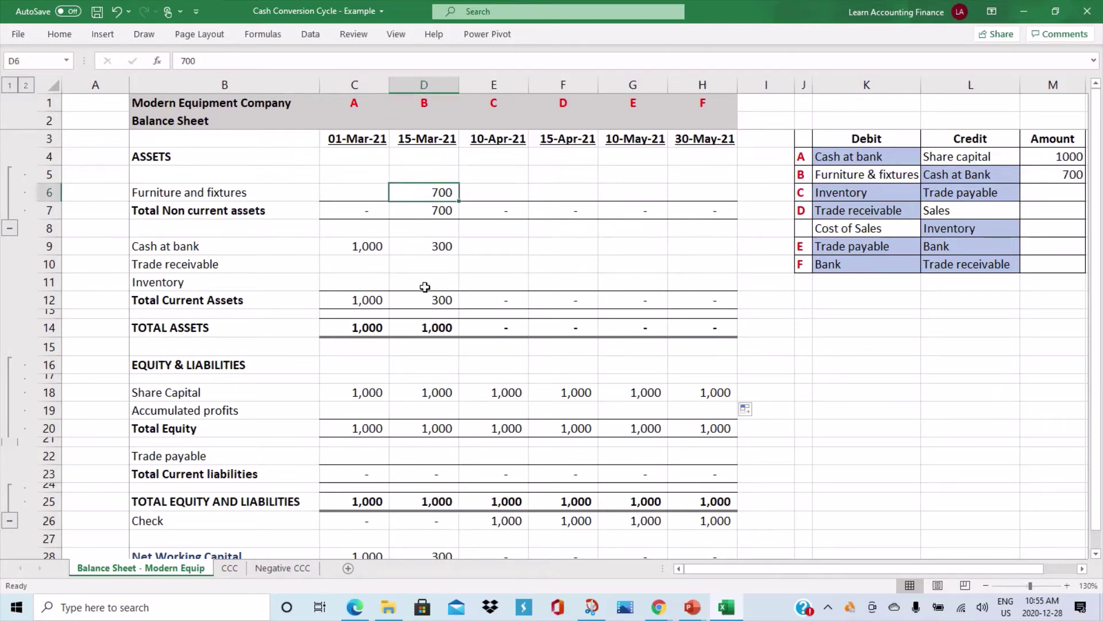
click(437, 247)
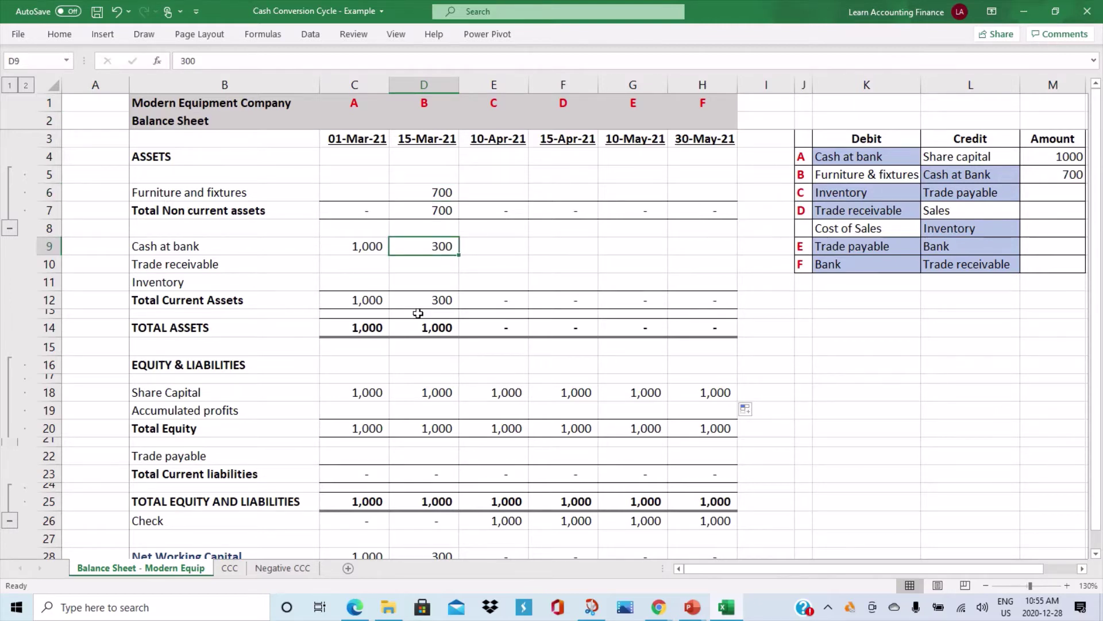
- Examine the 15-Mar-21 Net Working Capital against cash, furniture and the total rows for current assets, current liabilities, non-current assets and equity
scroll(418, 313, down, 1)
click(439, 504)
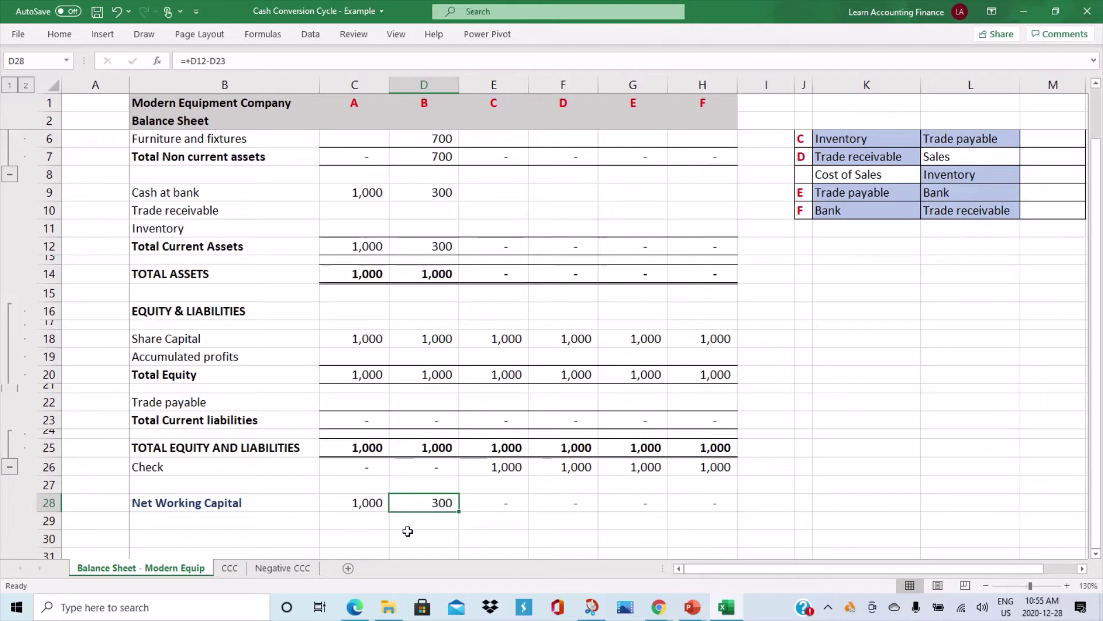
click(374, 193)
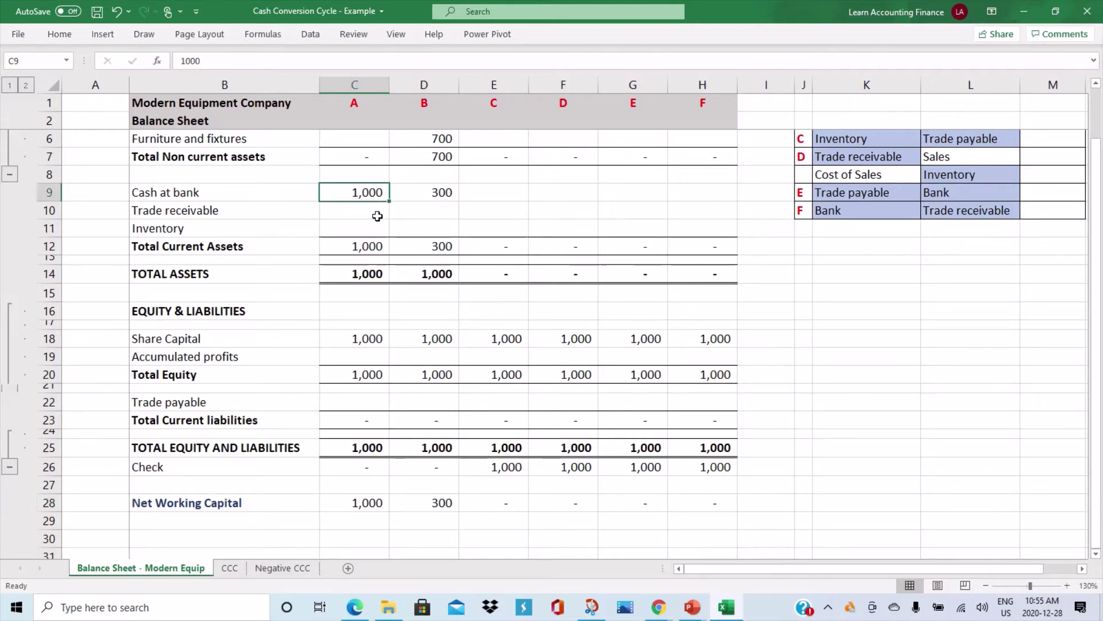
scroll(460, 245, up, 1)
click(439, 192)
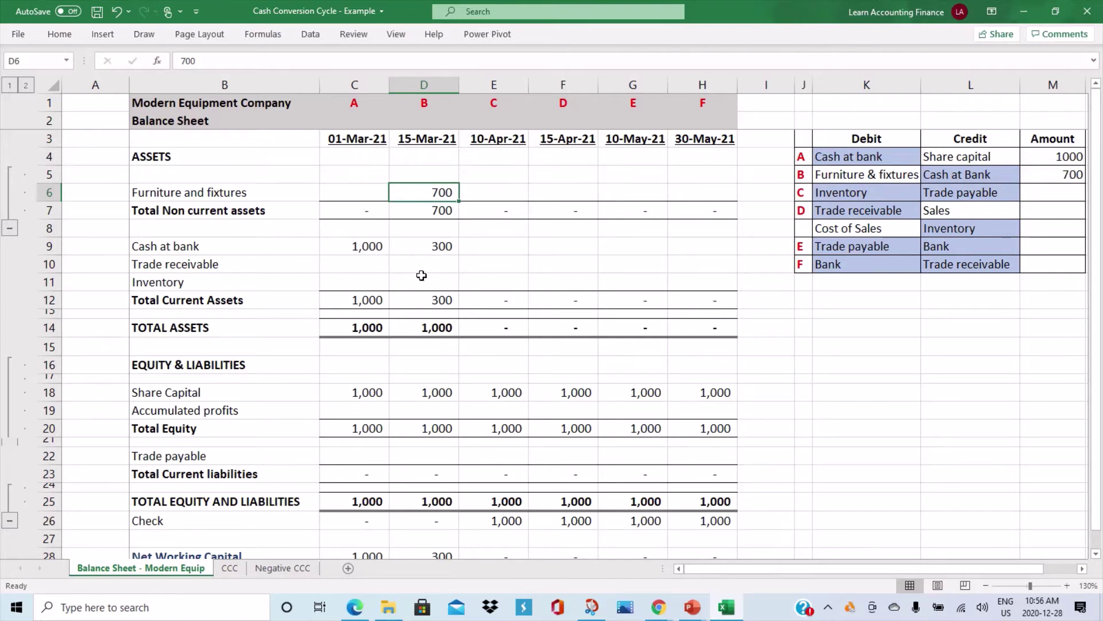
click(206, 303)
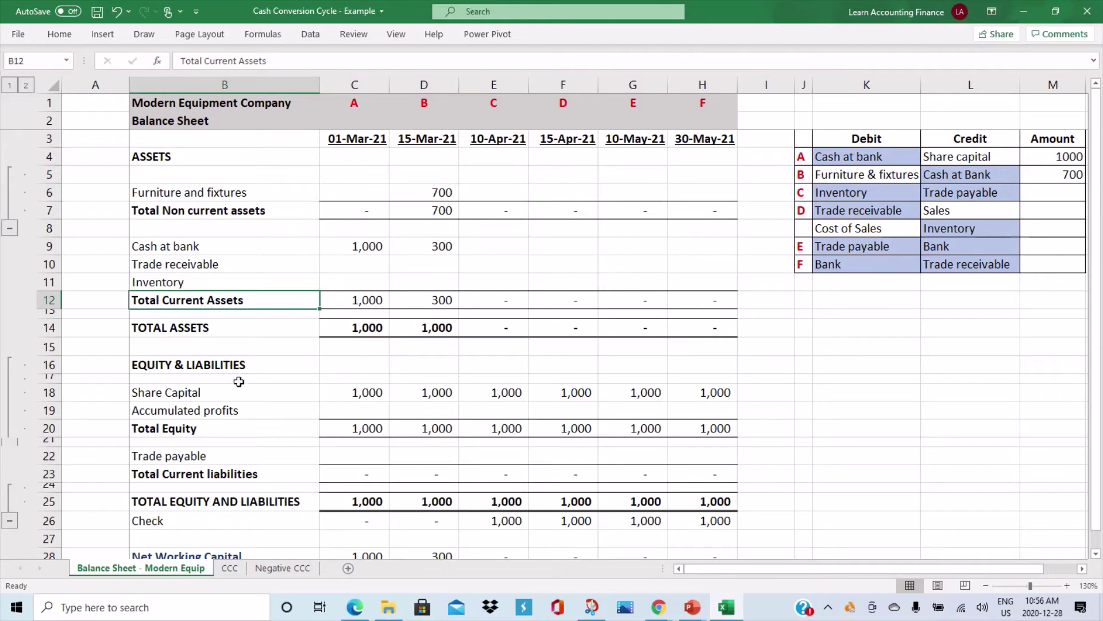
click(237, 475)
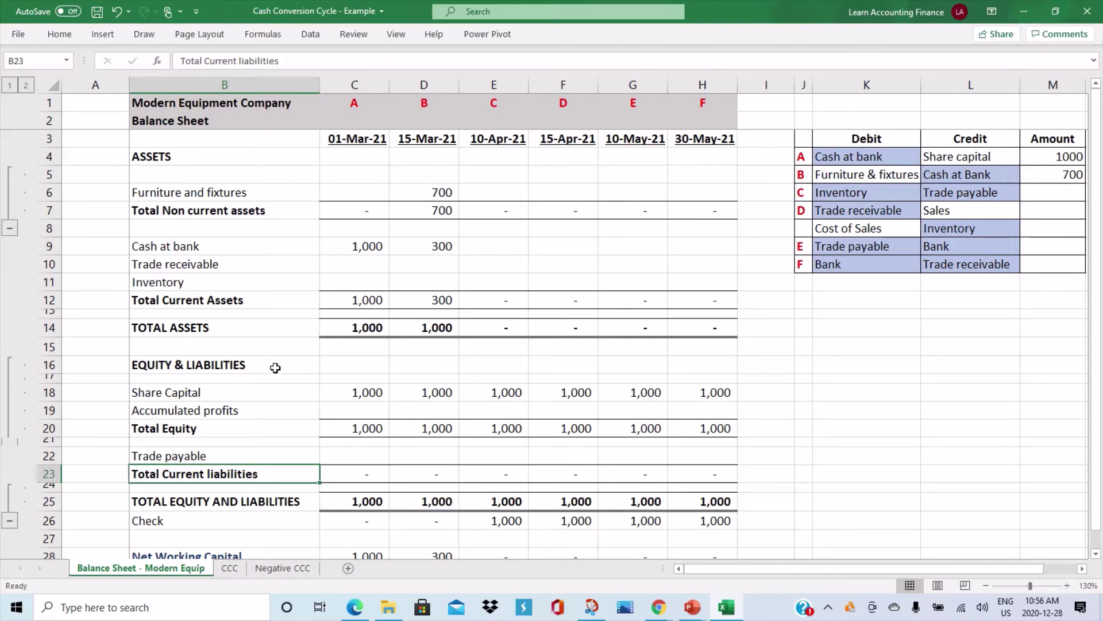
click(161, 252)
click(170, 301)
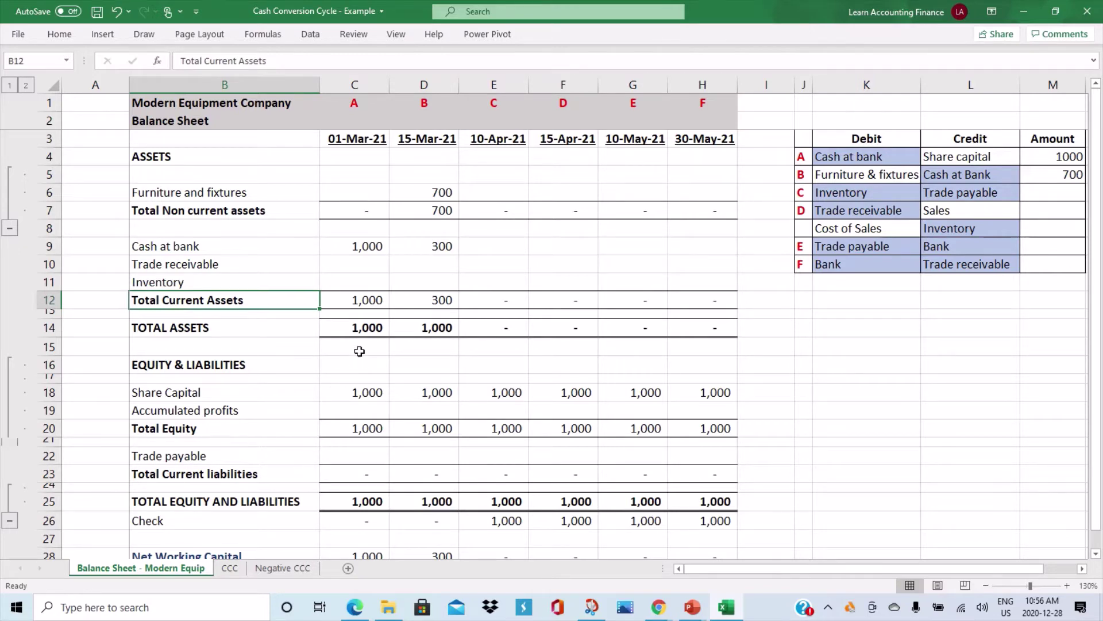
click(248, 211)
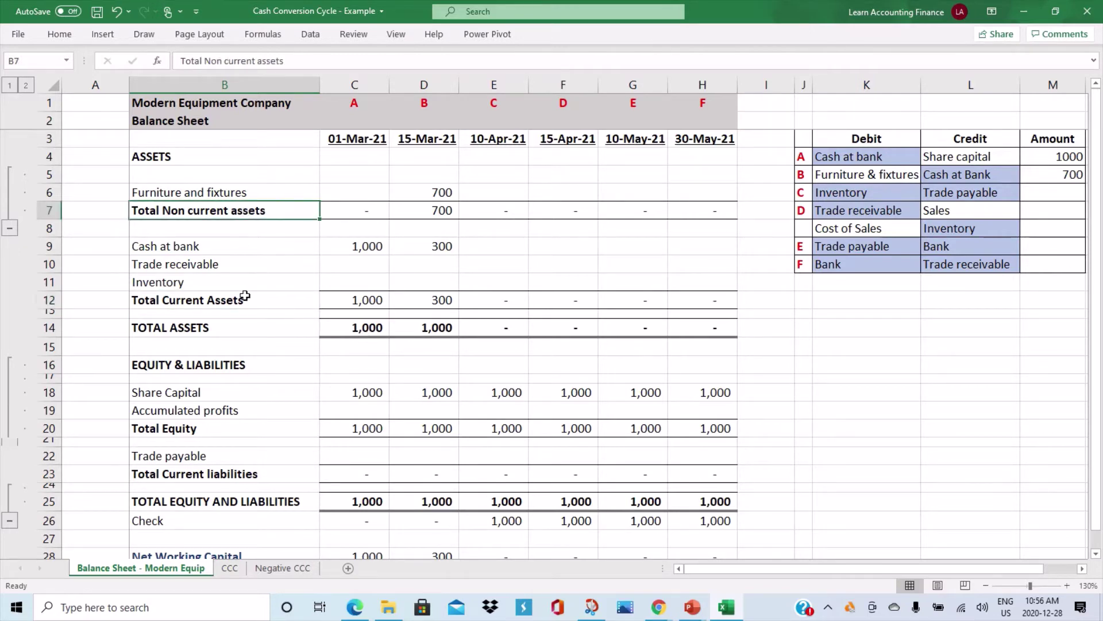
click(240, 430)
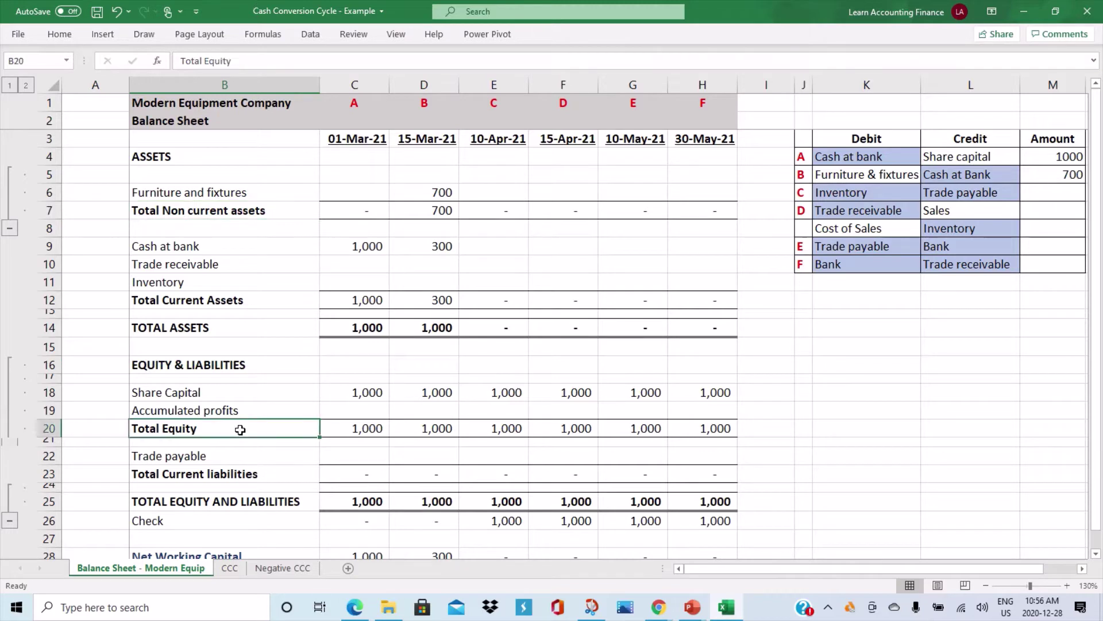
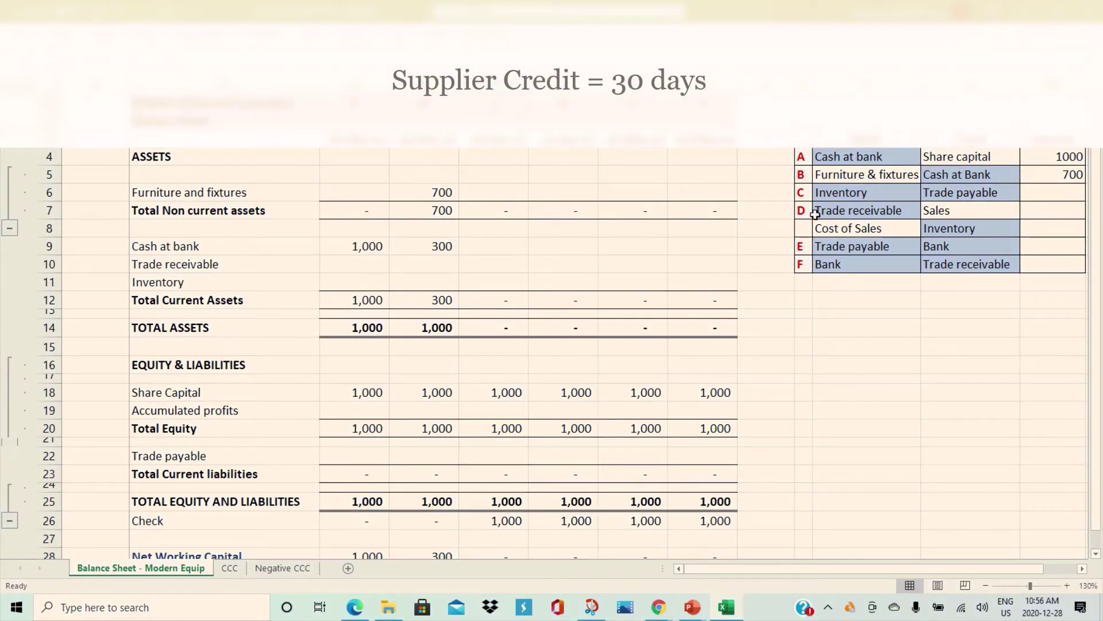
- Enter 300 as the amount of journal entry C, debiting Inventory and crediting Trade payable
click(840, 192)
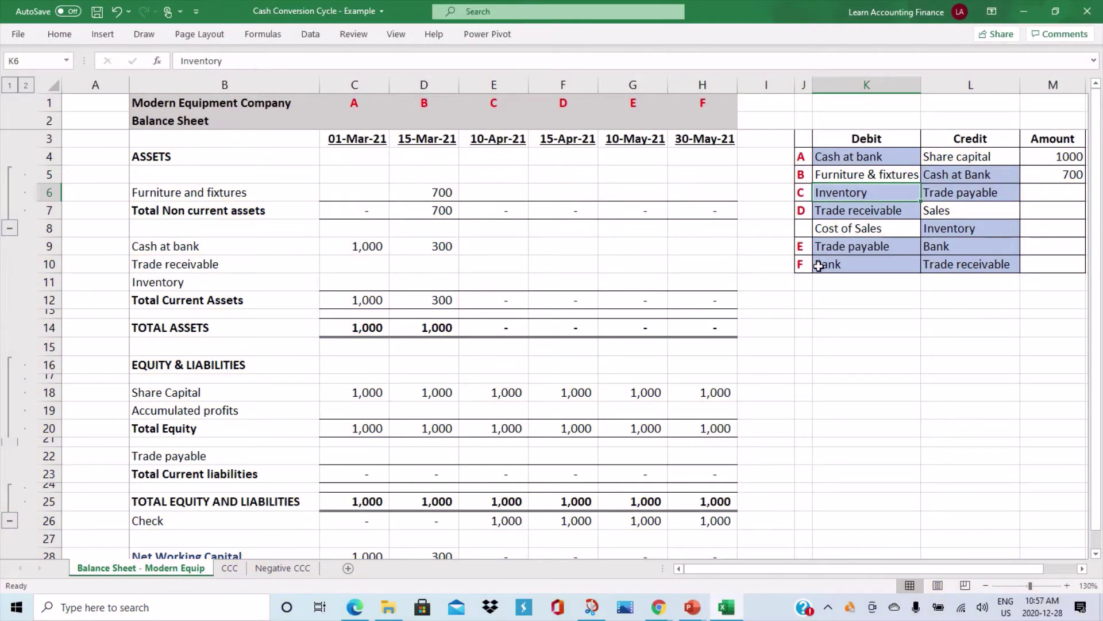
click(946, 194)
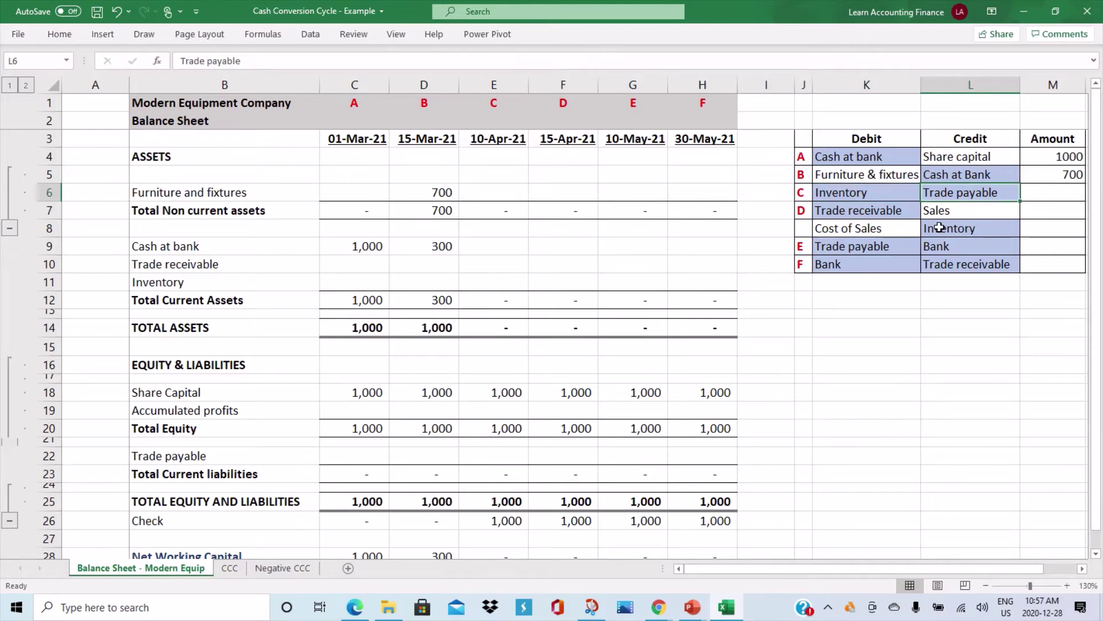
click(1065, 193)
text(300)
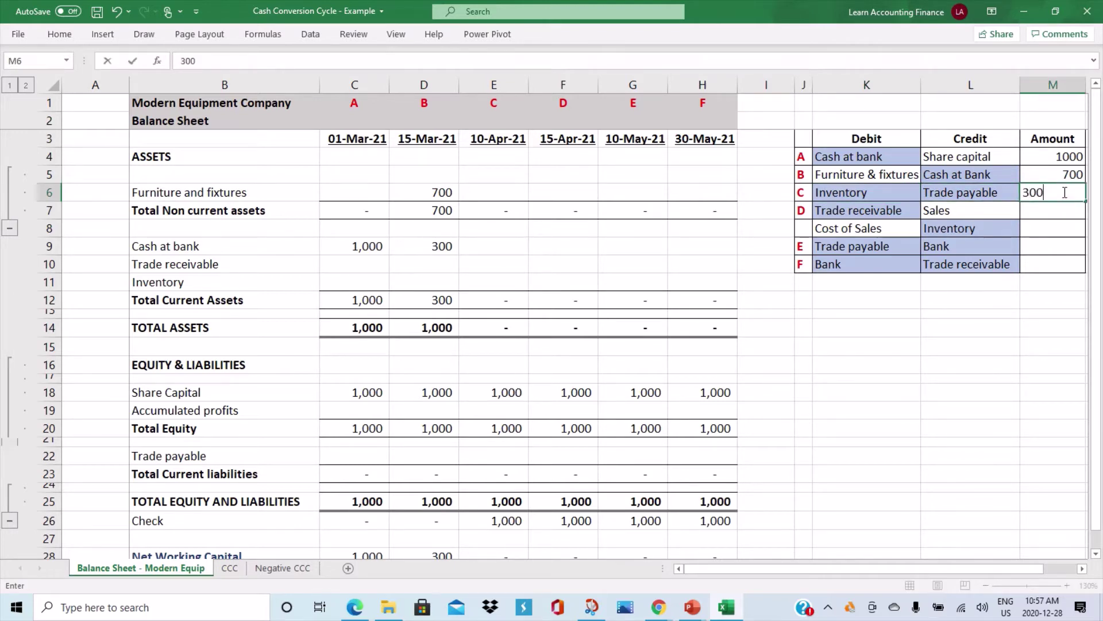
key(Return)
key(Up)
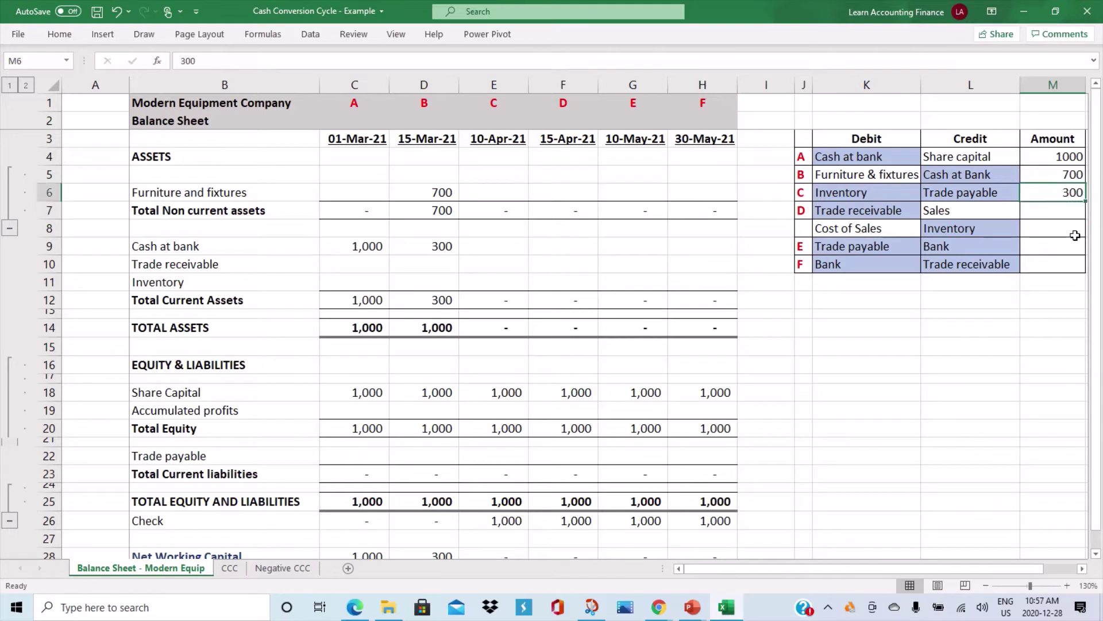
click(852, 160)
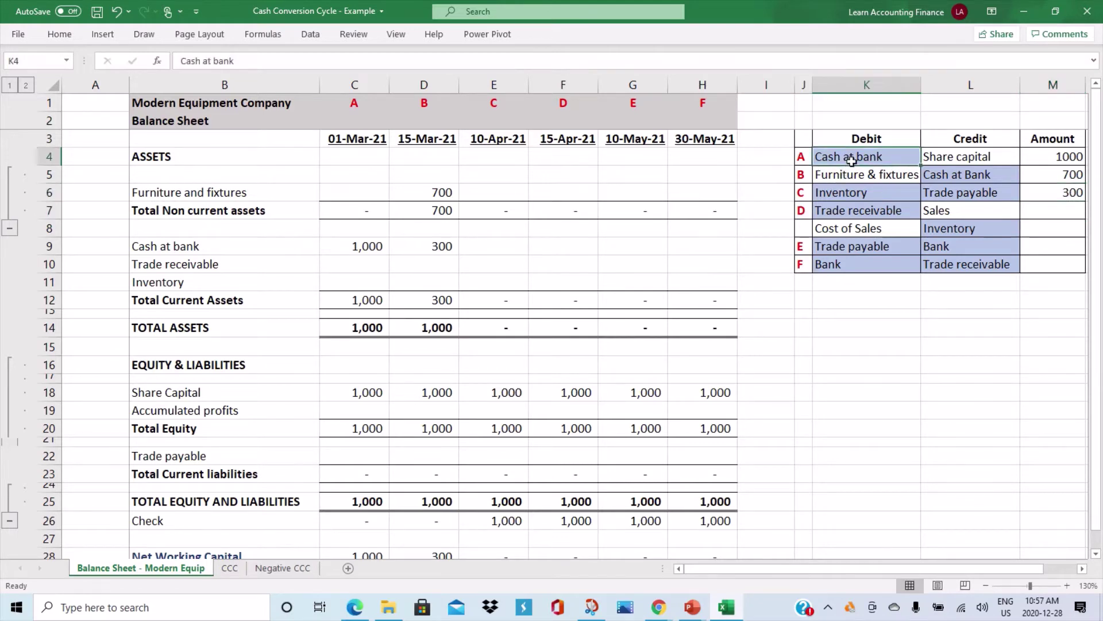
click(870, 194)
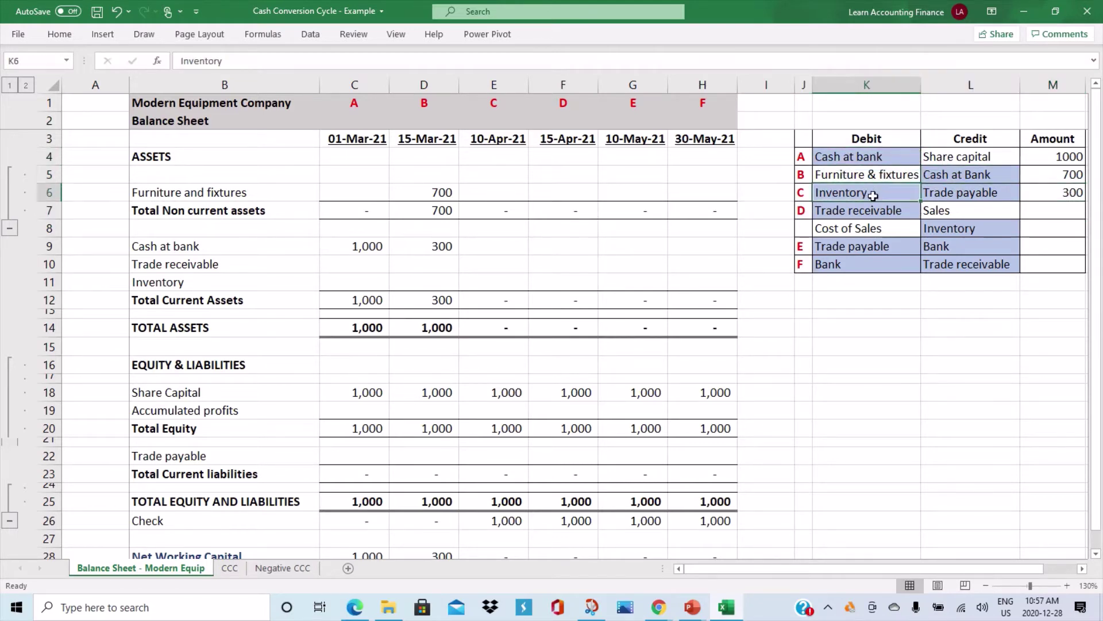
click(940, 193)
click(902, 213)
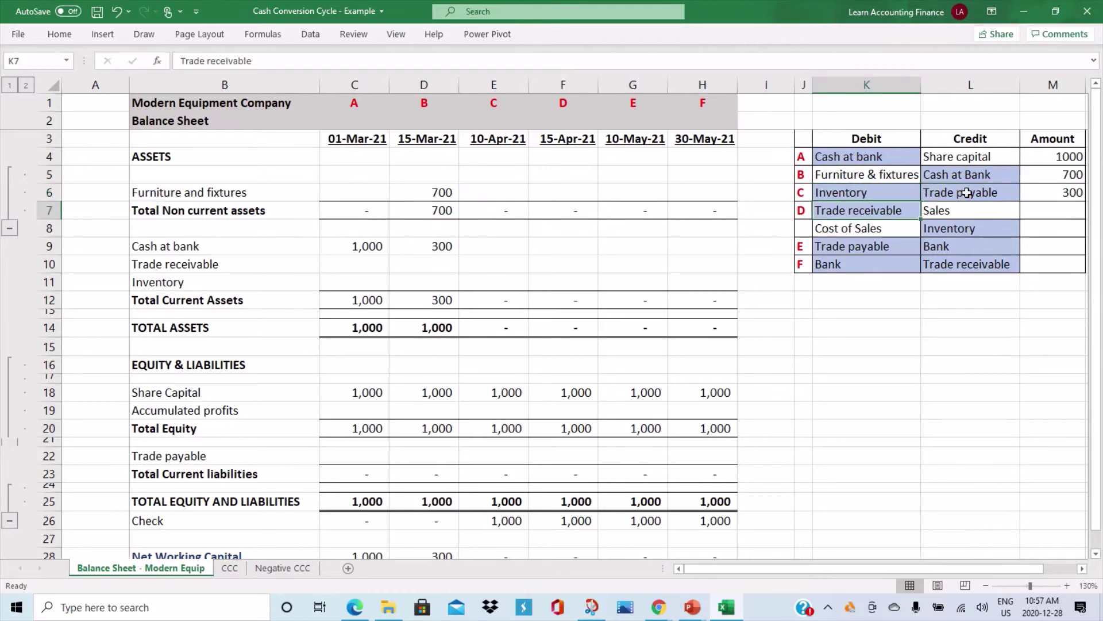
click(967, 193)
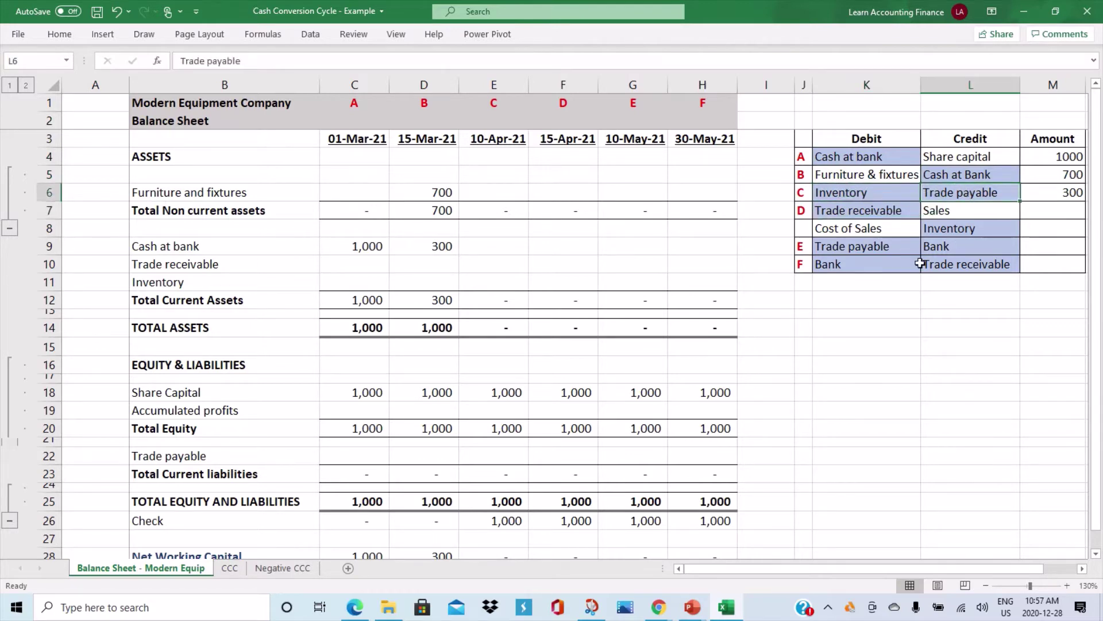
- In the 10-Apr-21 column, carry forward Furniture and fixtures and Cash at bank with references to the 15-Mar-21 values
click(490, 188)
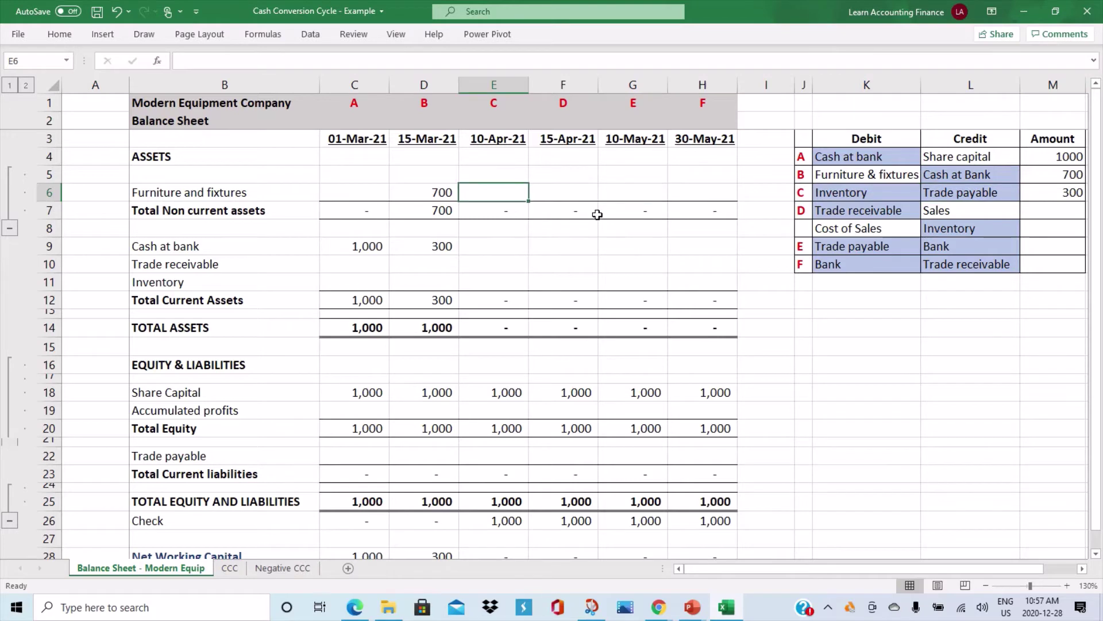
text(+)
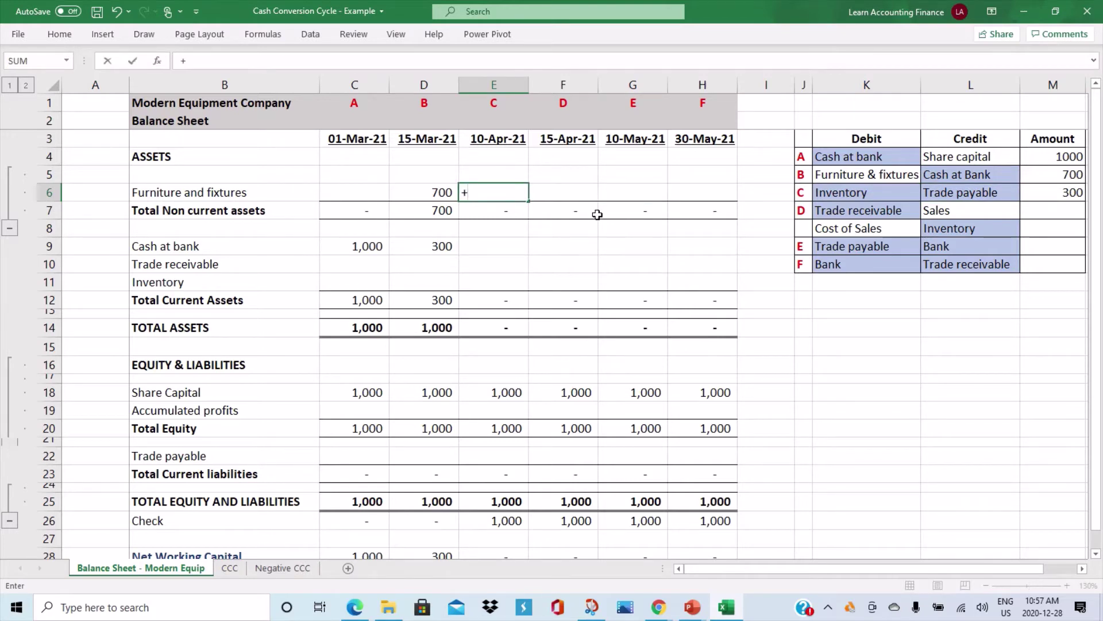
key(Left)
key(Return)
key(Down)
key(Down)
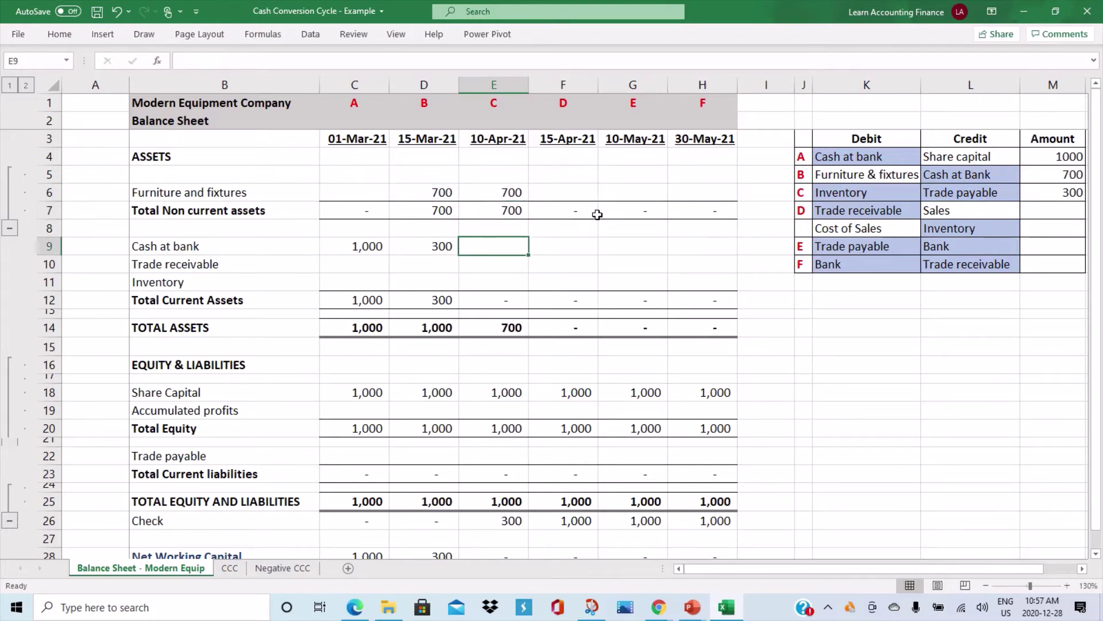
text(+)
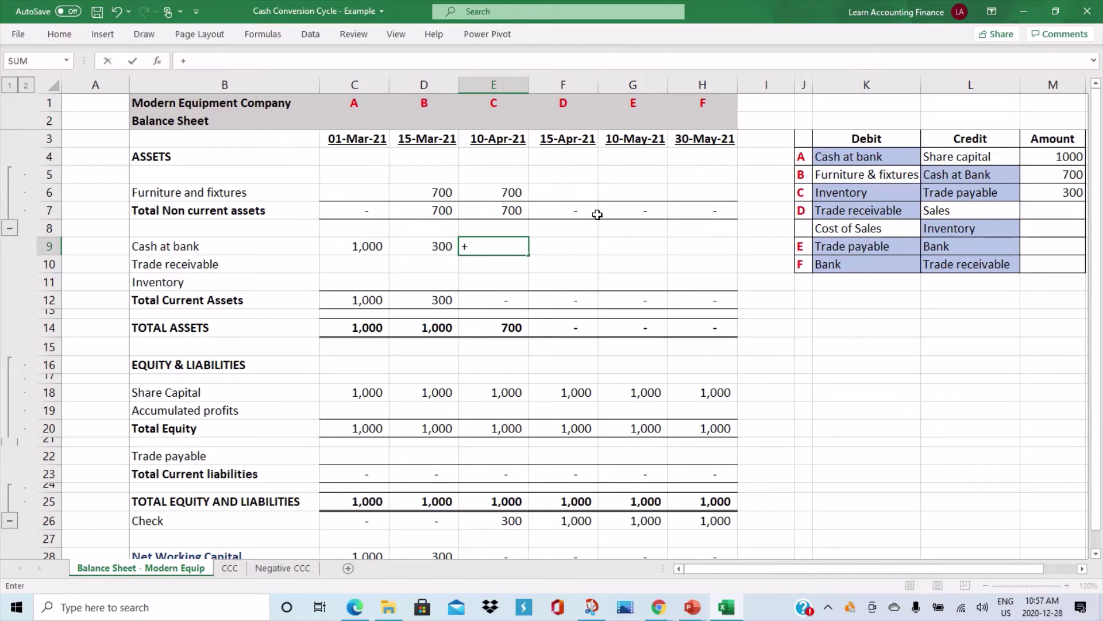
key(Left)
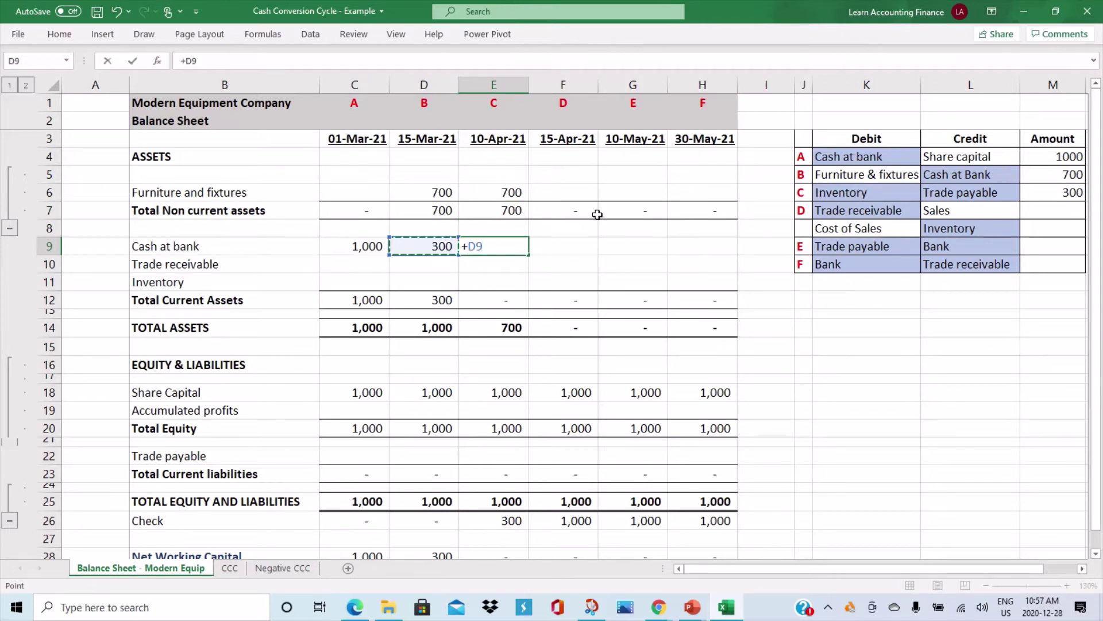
key(Return)
- In the 10-Apr-21 column, enter 300 for Inventory and 300 for Trade payable
key(Down)
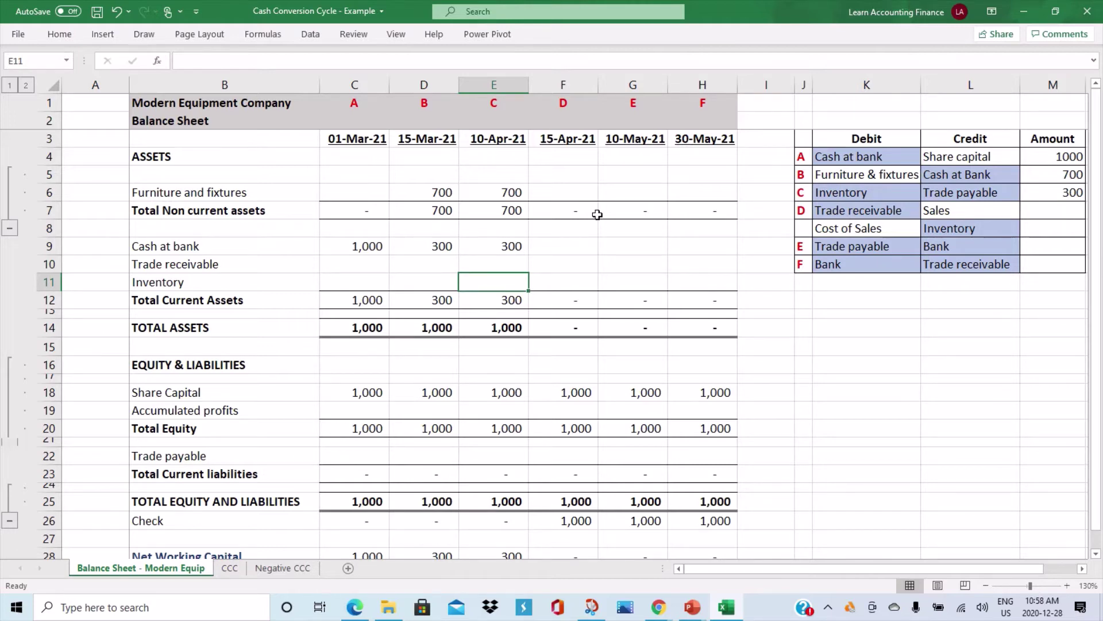
text(300)
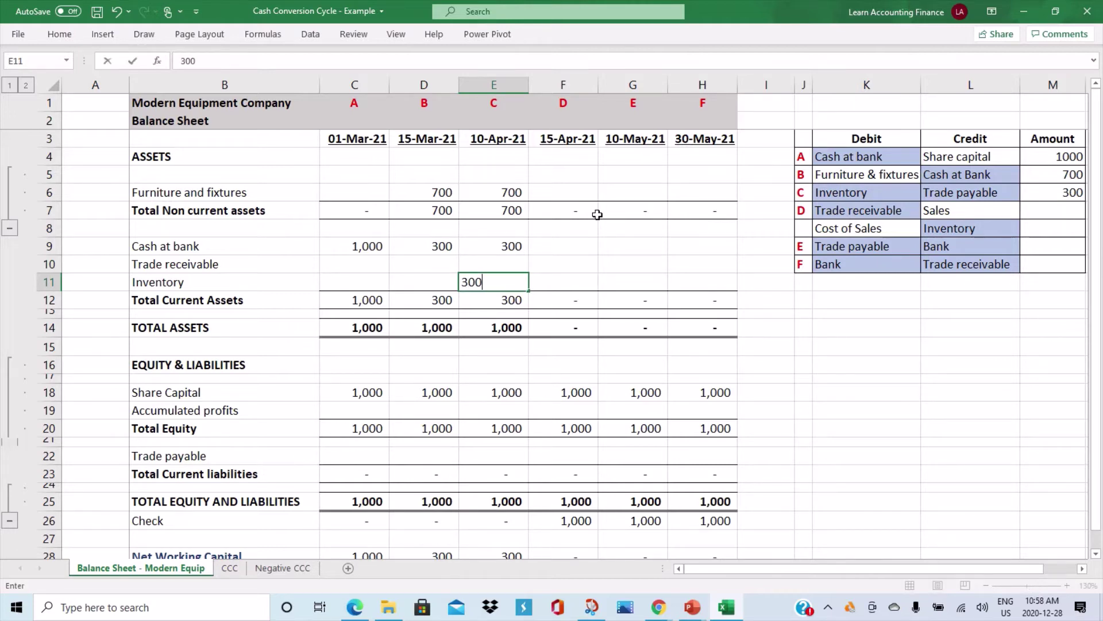
key(Return)
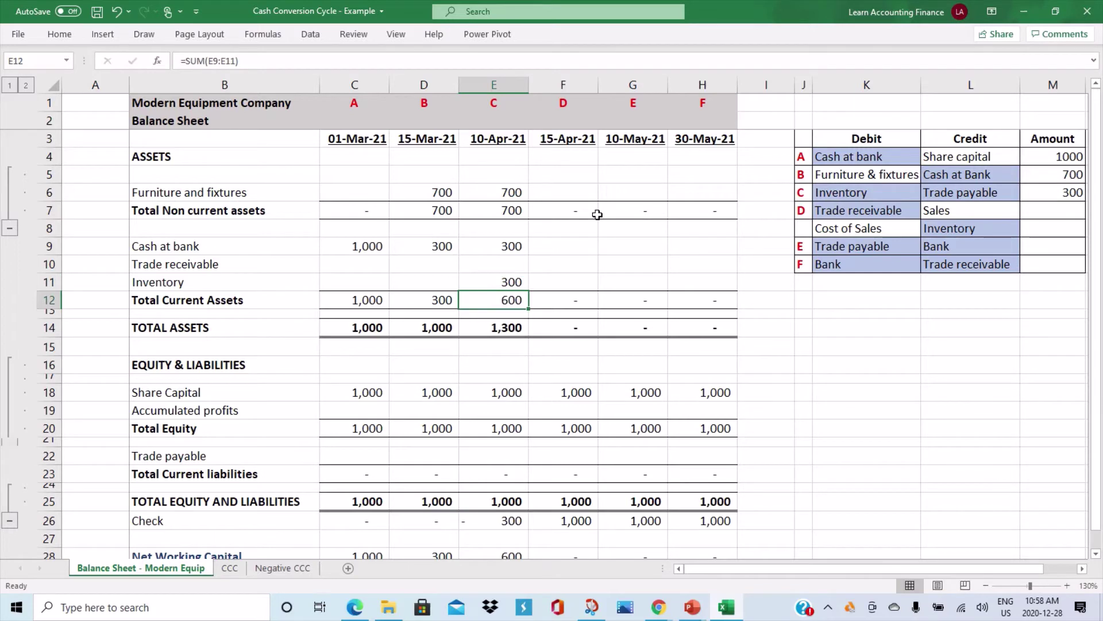
key(Down)
key(Down)
key(Down)
key(Down)
key(Down)
key(Down)
key(Down)
key(Down)
key(Down)
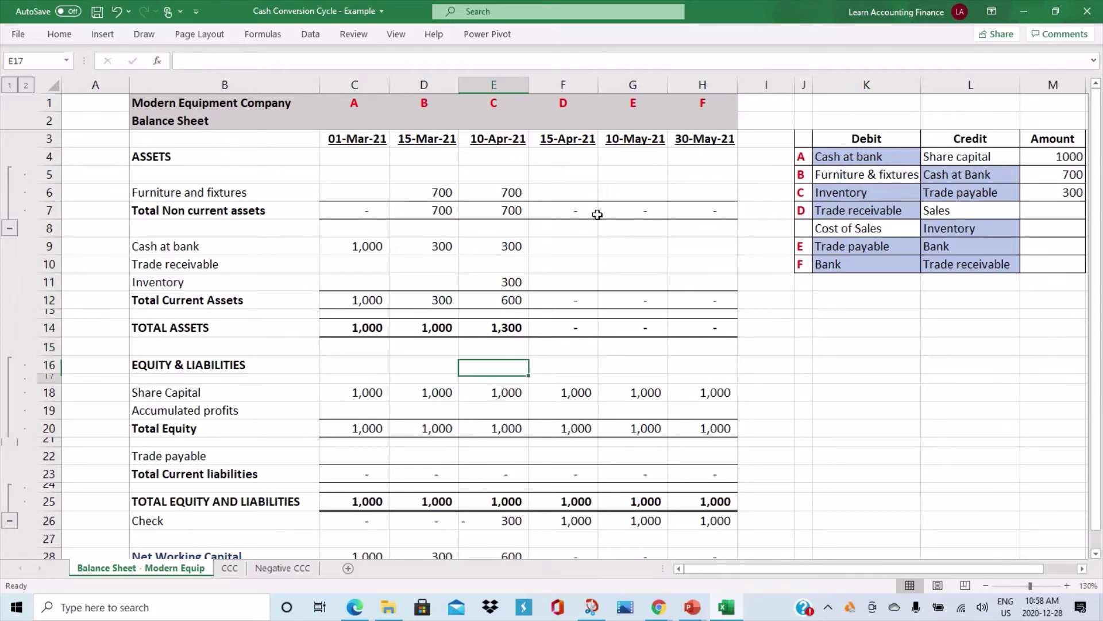
key(Down)
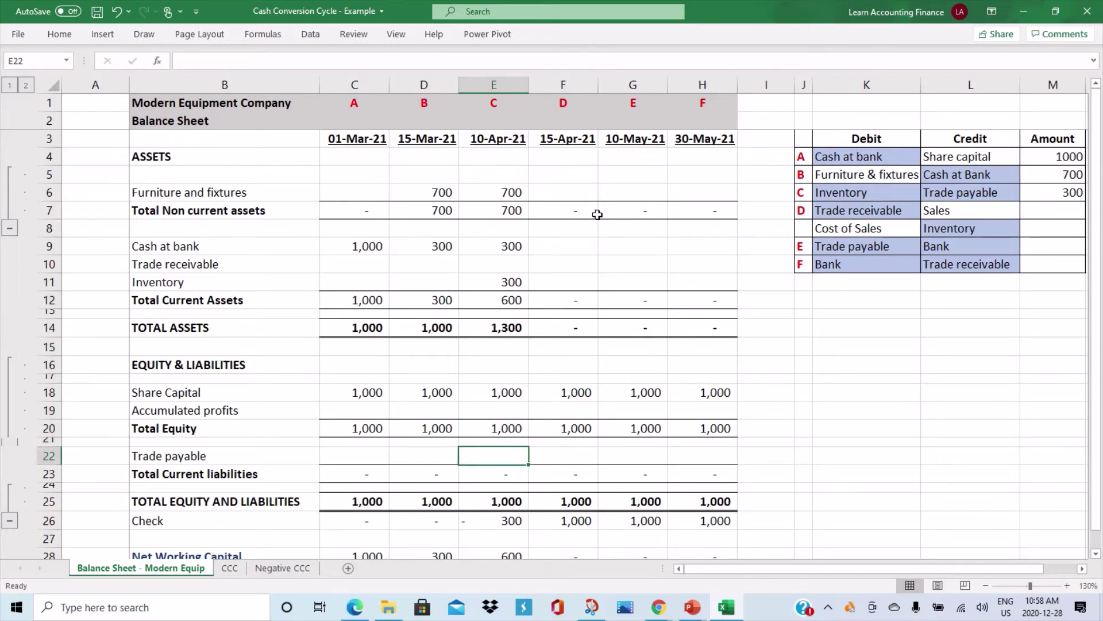
text(300)
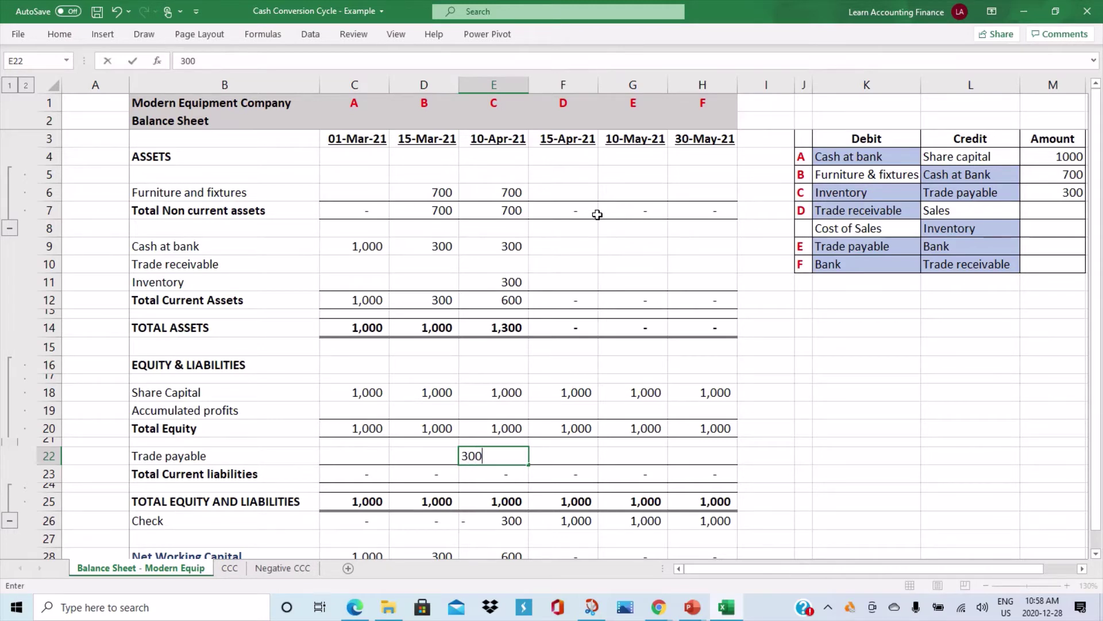
key(Return)
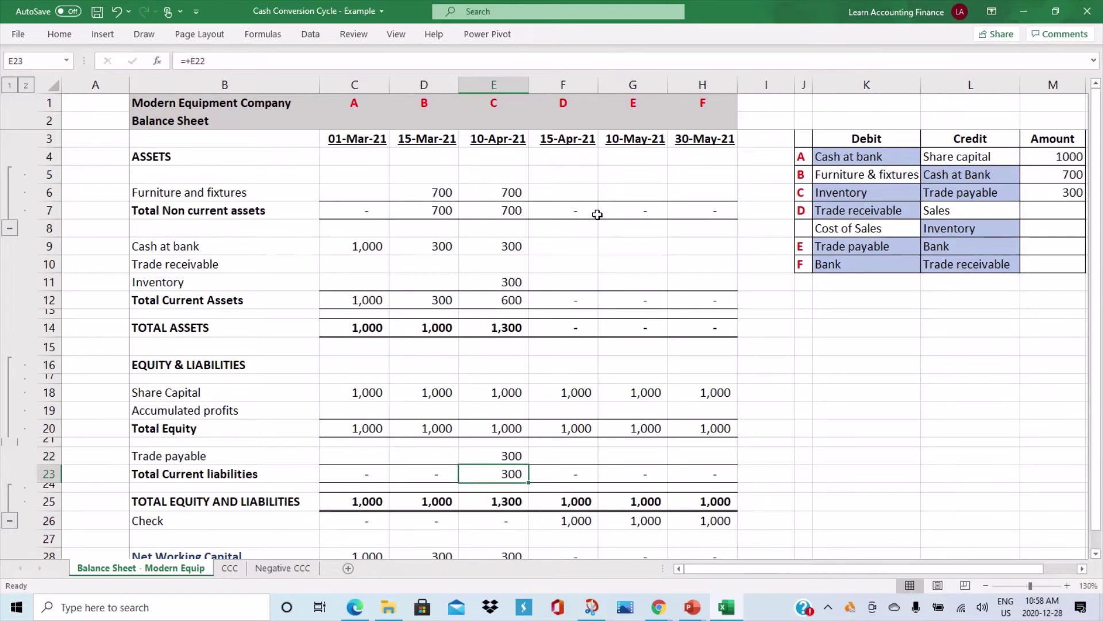
- Inspect the Net Working Capital formula and the Inventory value for 10-Apr-21
scroll(594, 293, down, 1)
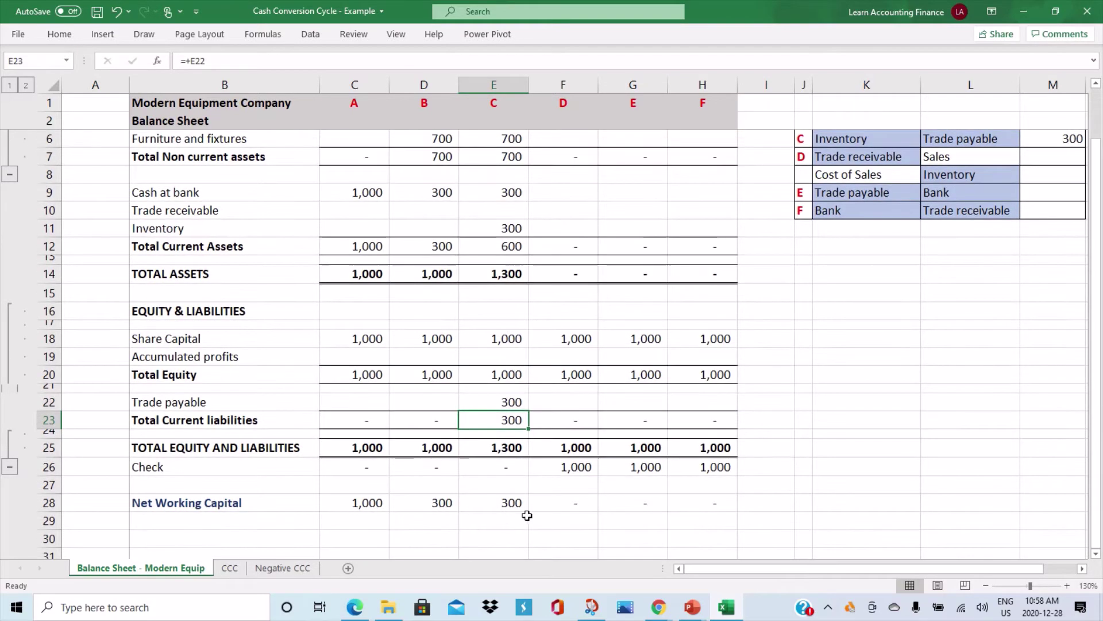
click(514, 504)
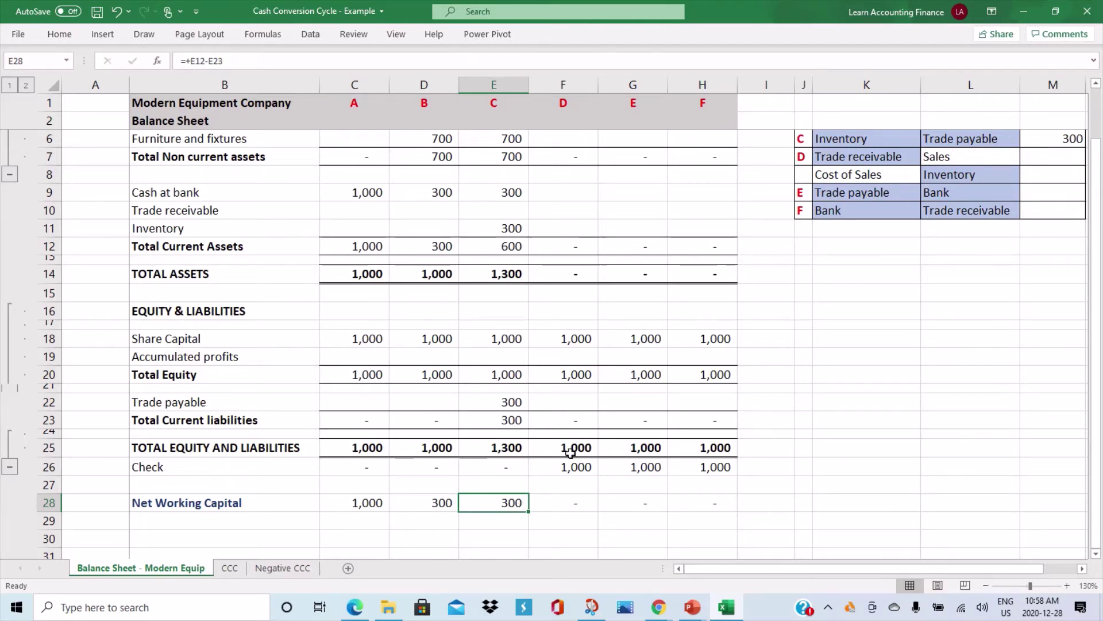
scroll(615, 396, up, 1)
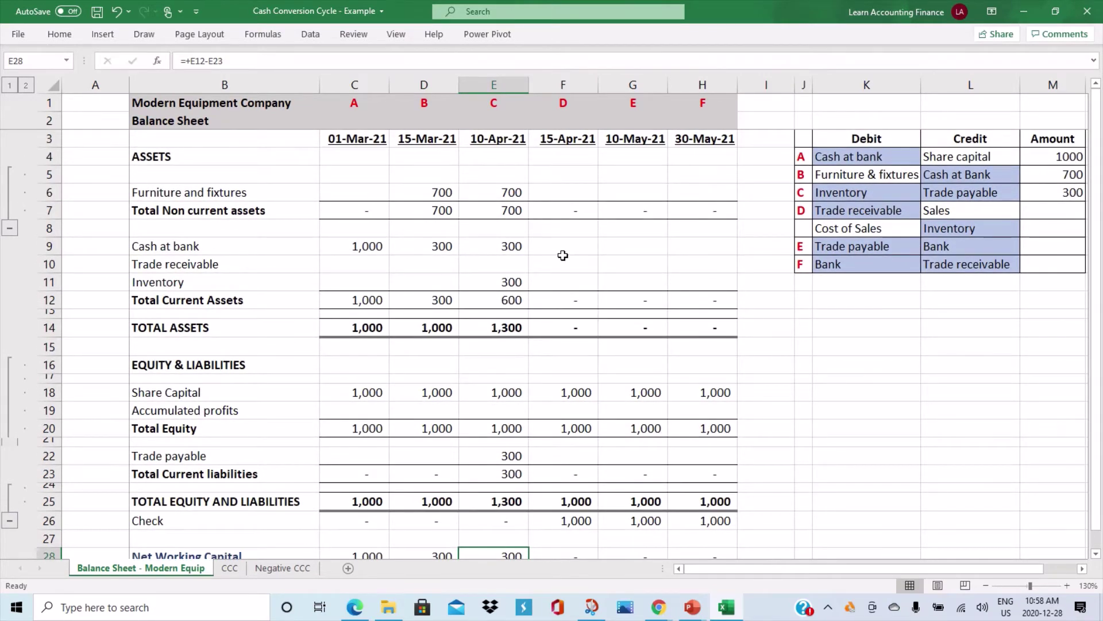
click(494, 281)
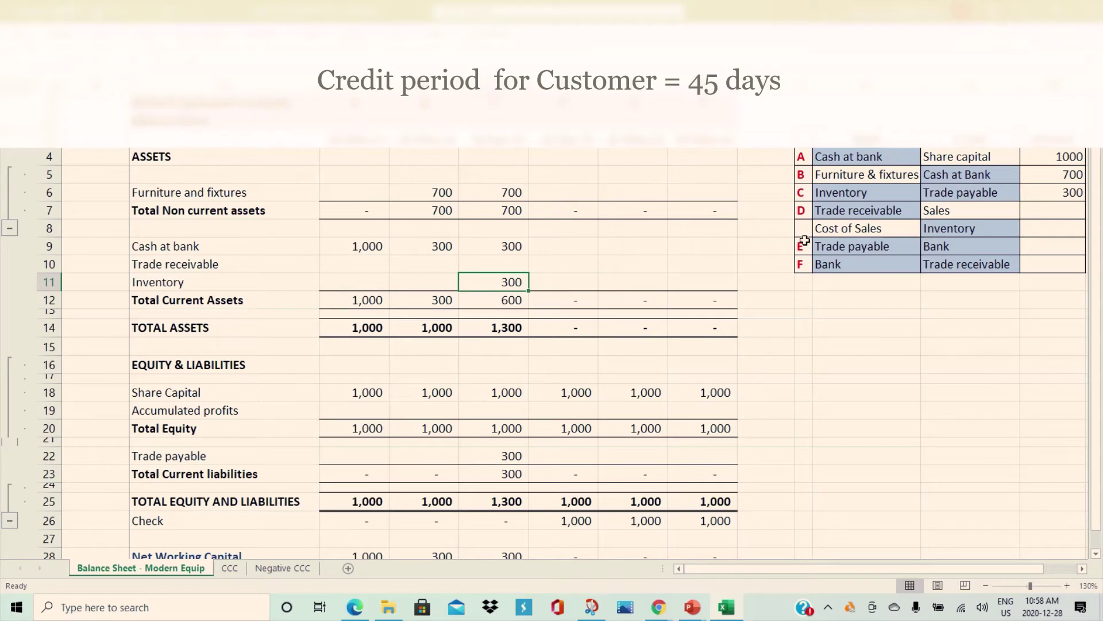
- Enter =150*3 as the amount of journal entry D's line debiting Trade receivable and crediting Sales
click(933, 213)
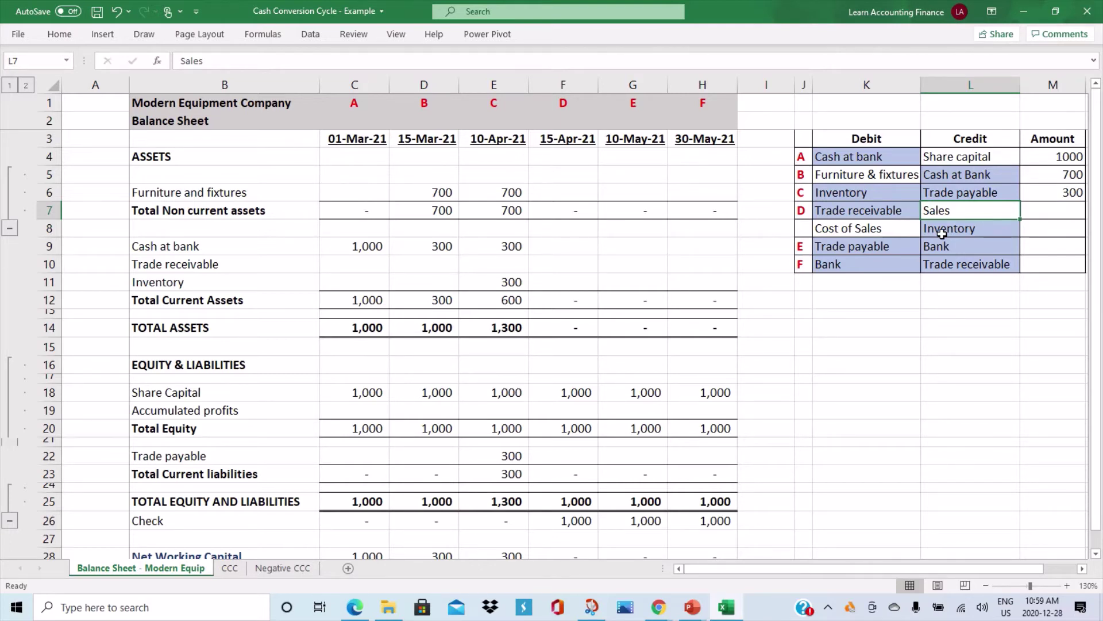
click(1029, 213)
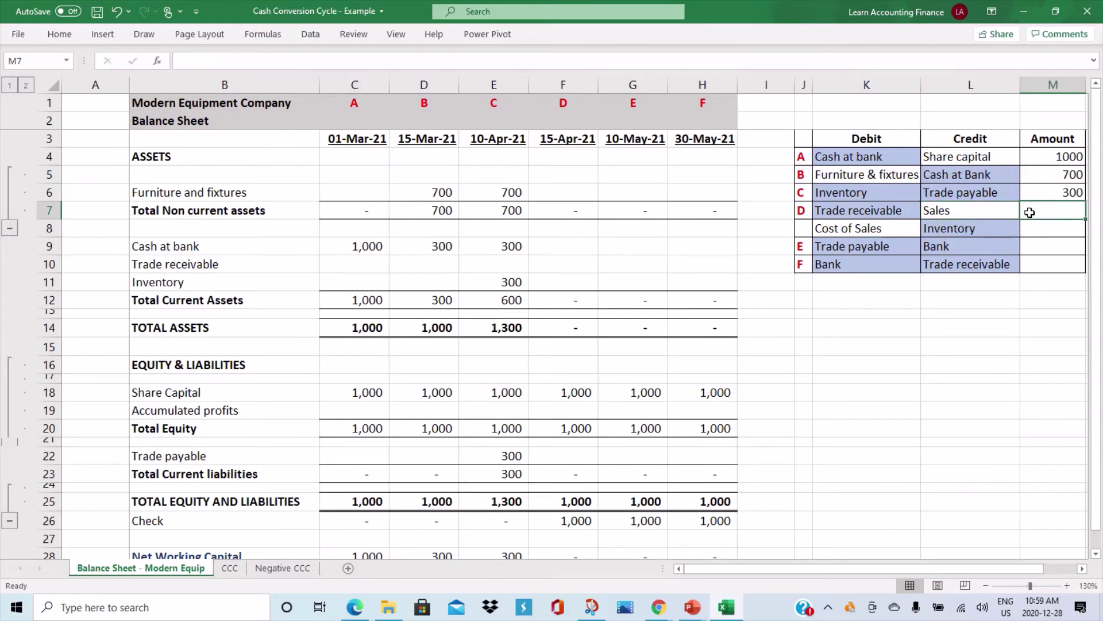
text(=150)
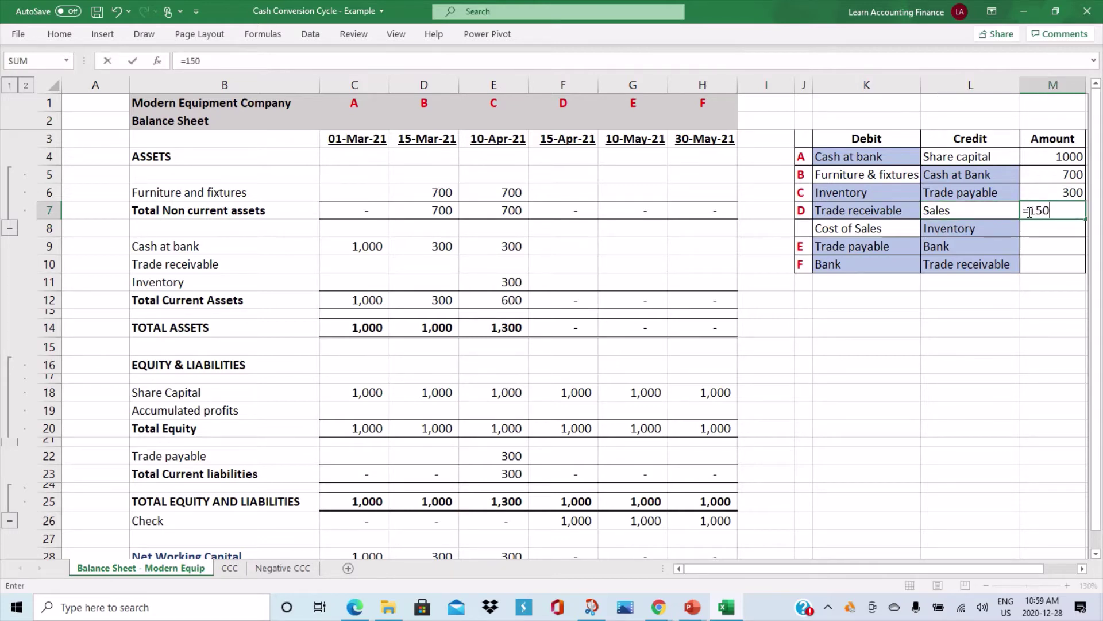
text(*3)
key(Return)
click(1049, 207)
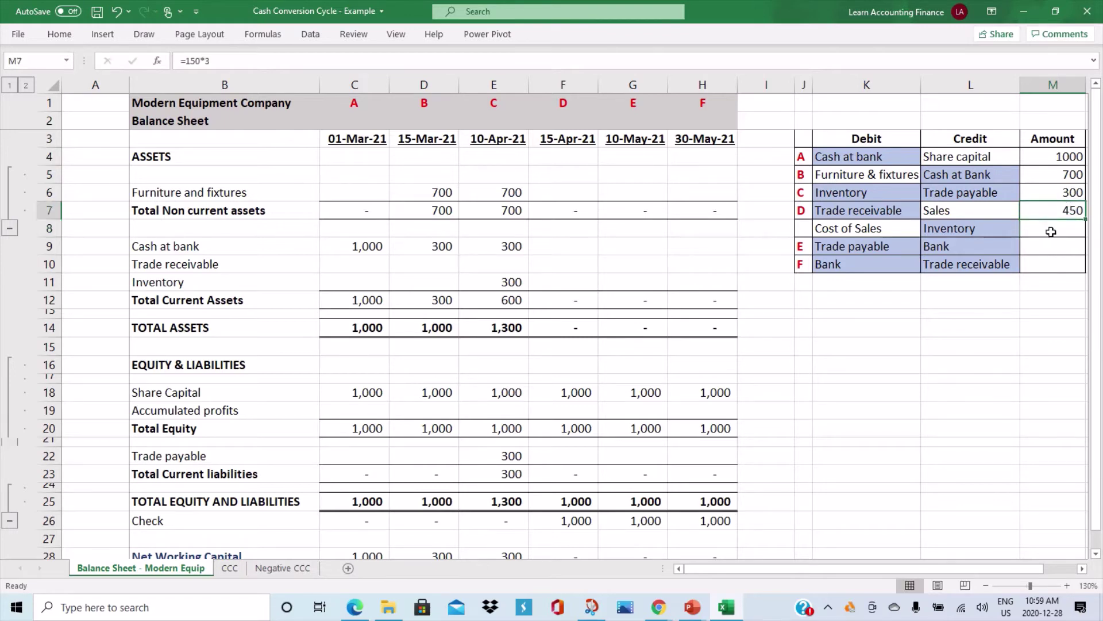
- Enter 300 as the amount of journal entry D's line debiting Cost of Sales and crediting Inventory
click(1051, 232)
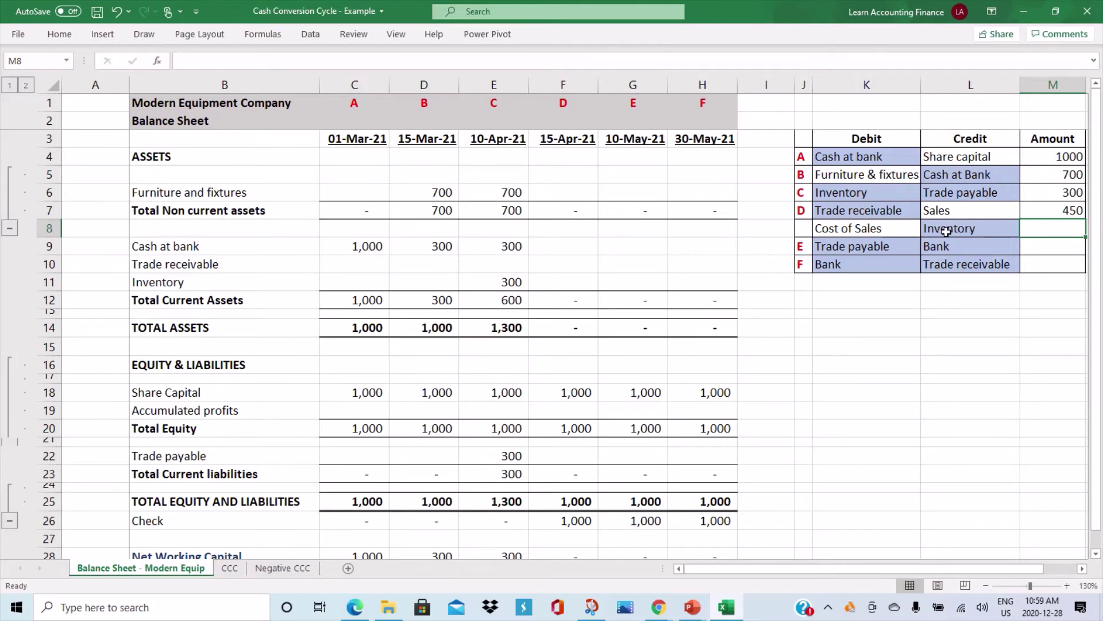
text(300)
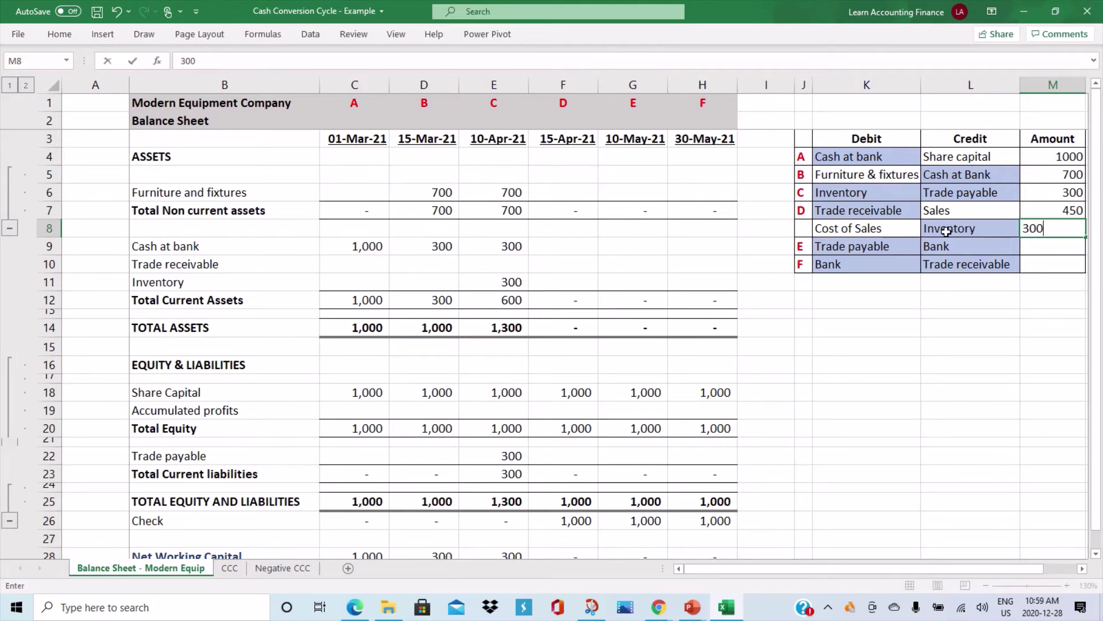
key(Return)
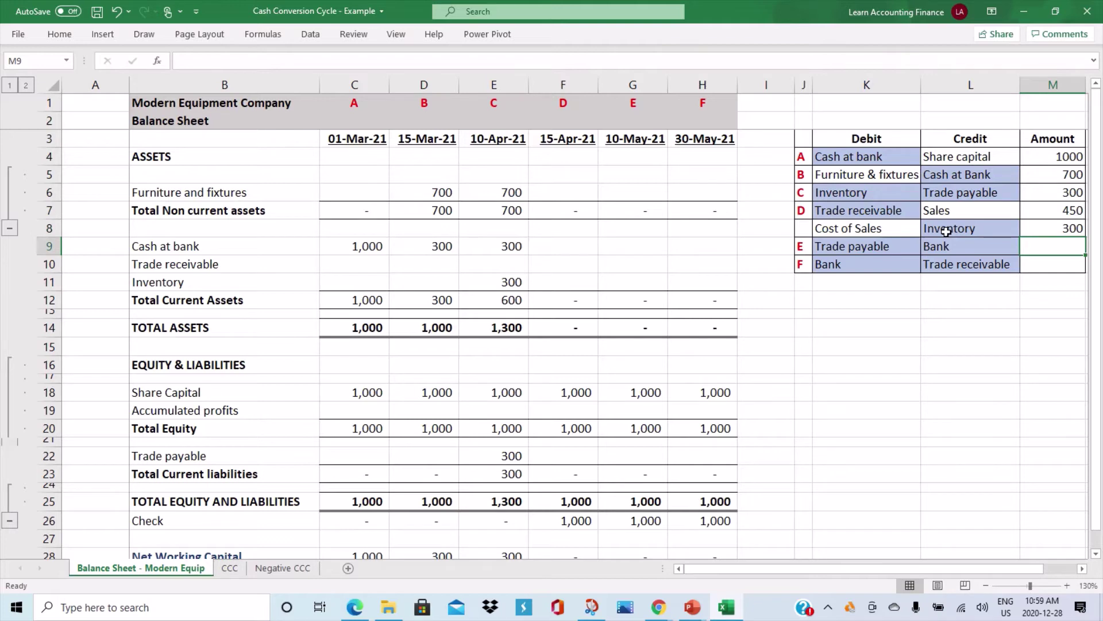
click(878, 230)
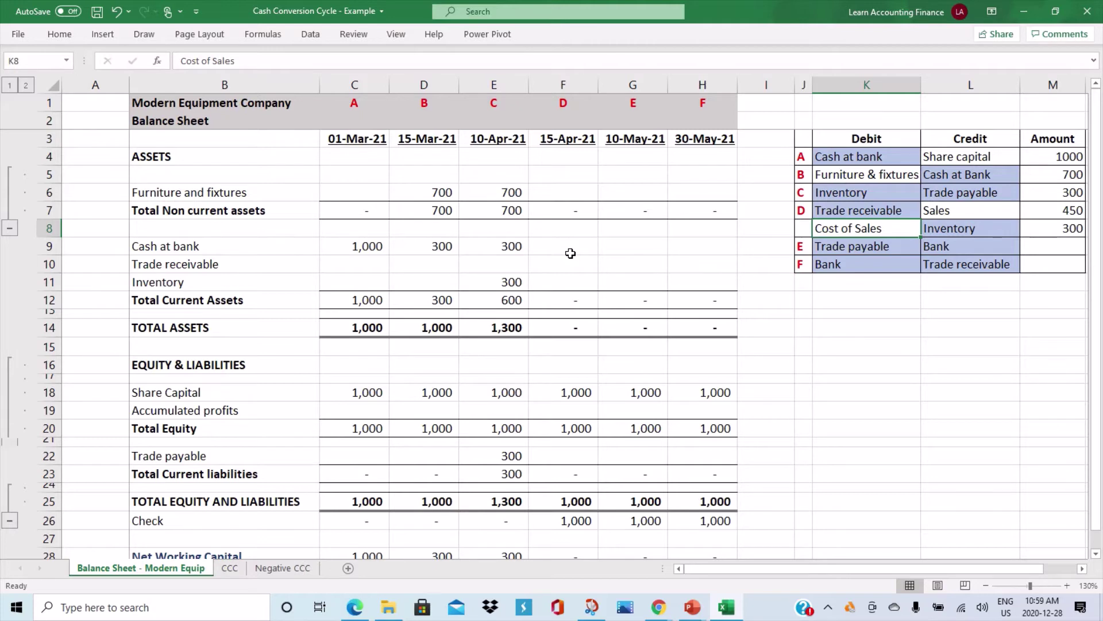
- In the 15-Apr-21 column, carry forward Furniture and fixtures and Cash at bank with references to the 10-Apr-21 values
click(564, 193)
text(+)
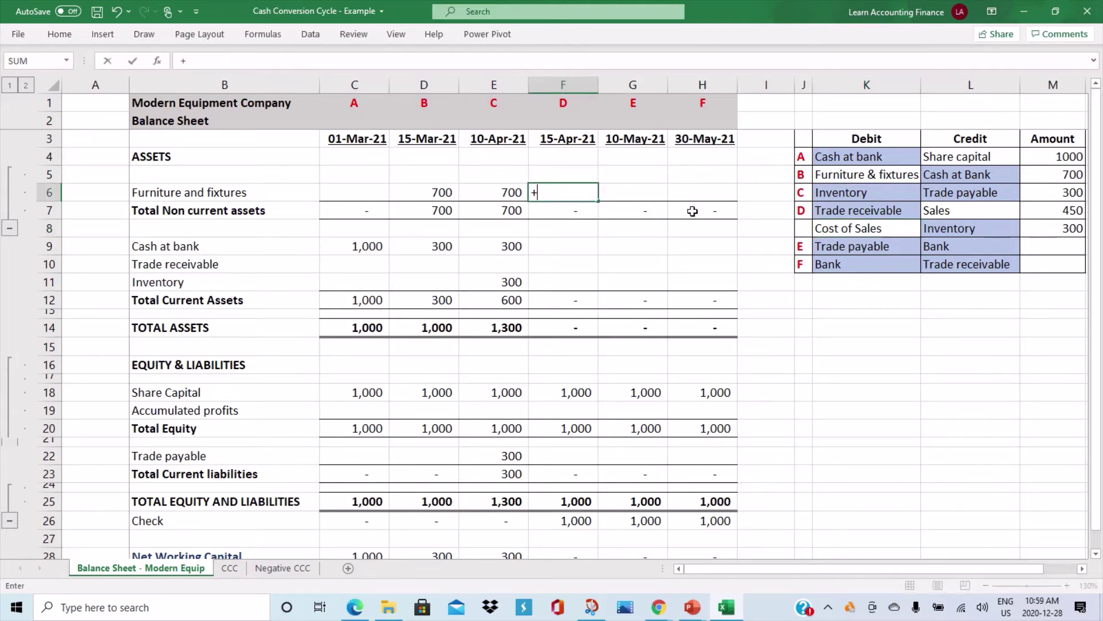
key(Left)
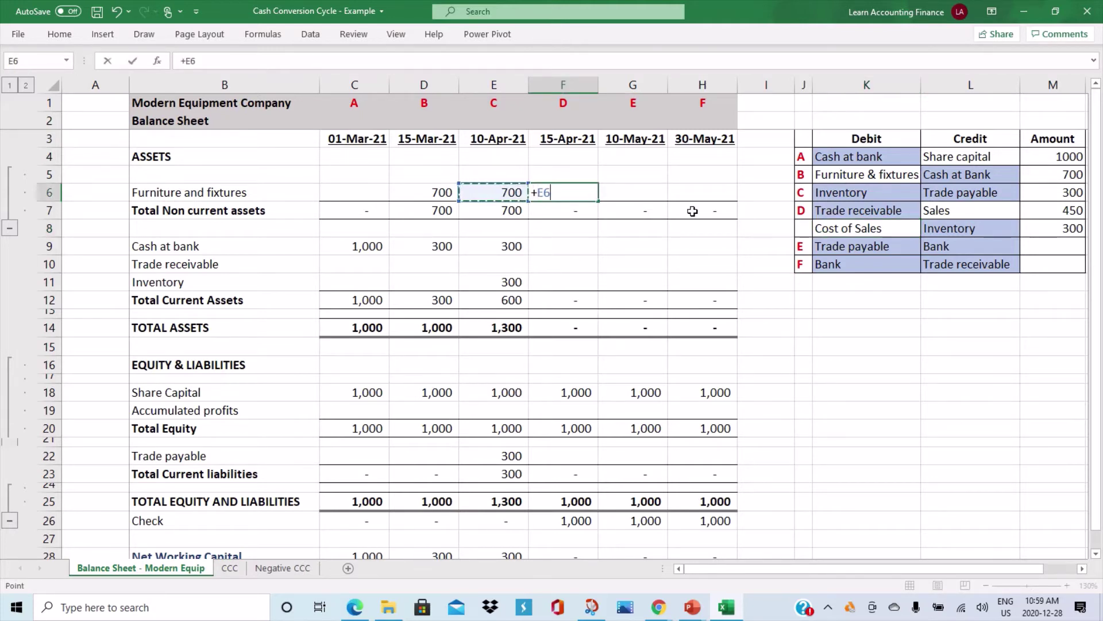
key(Return)
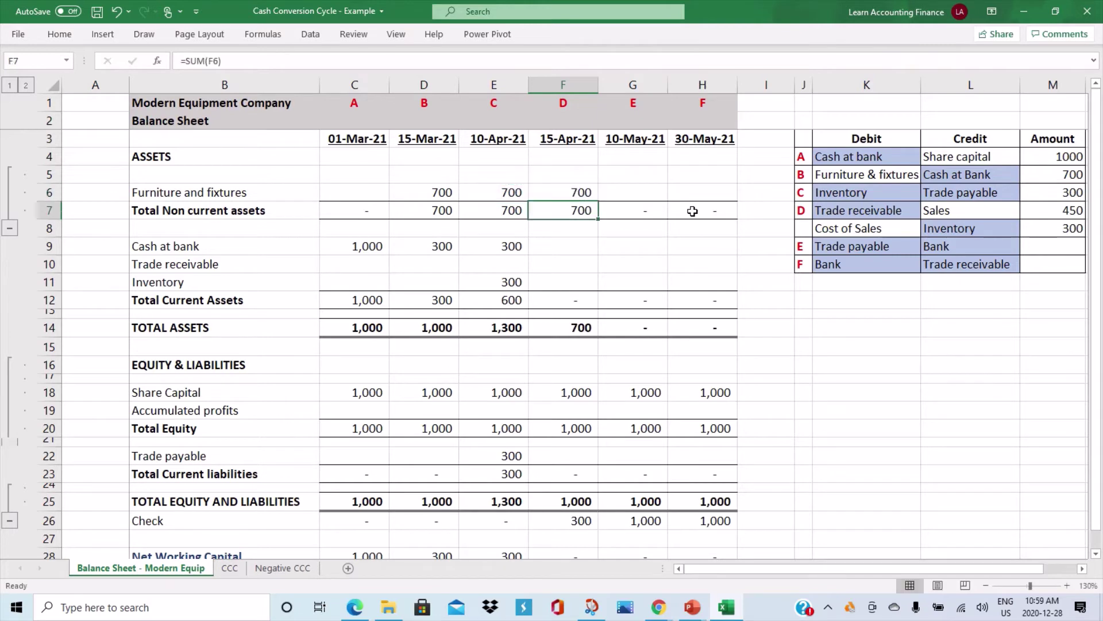
click(582, 244)
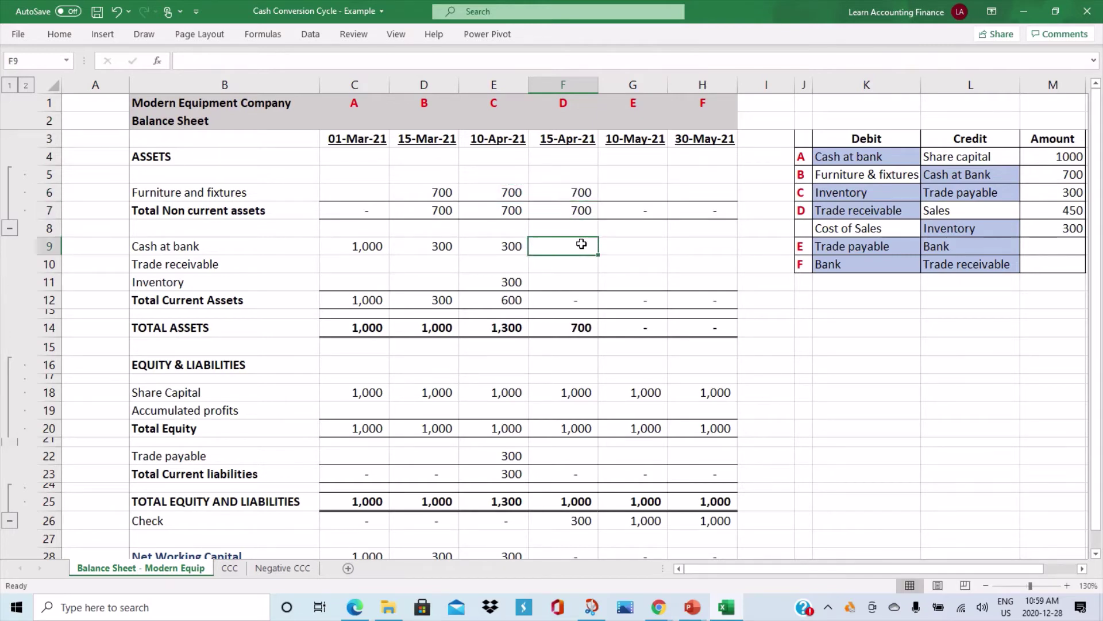
text(+)
click(500, 246)
key(Return)
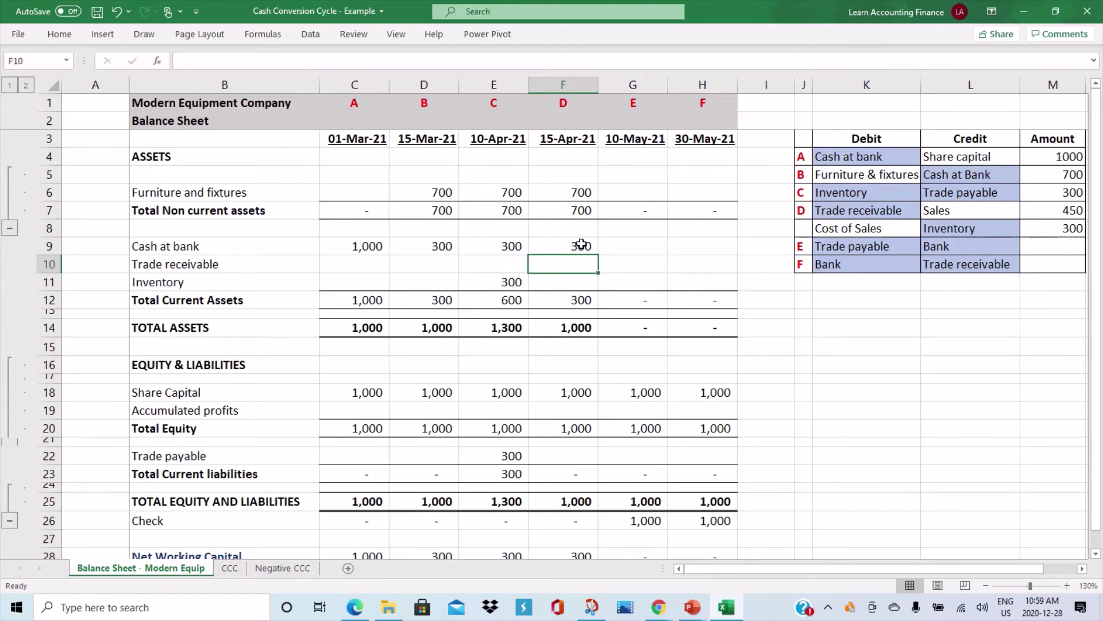
- In the 15-Apr-21 column, enter 450 for Trade receivable and 0 for Inventory
text(450)
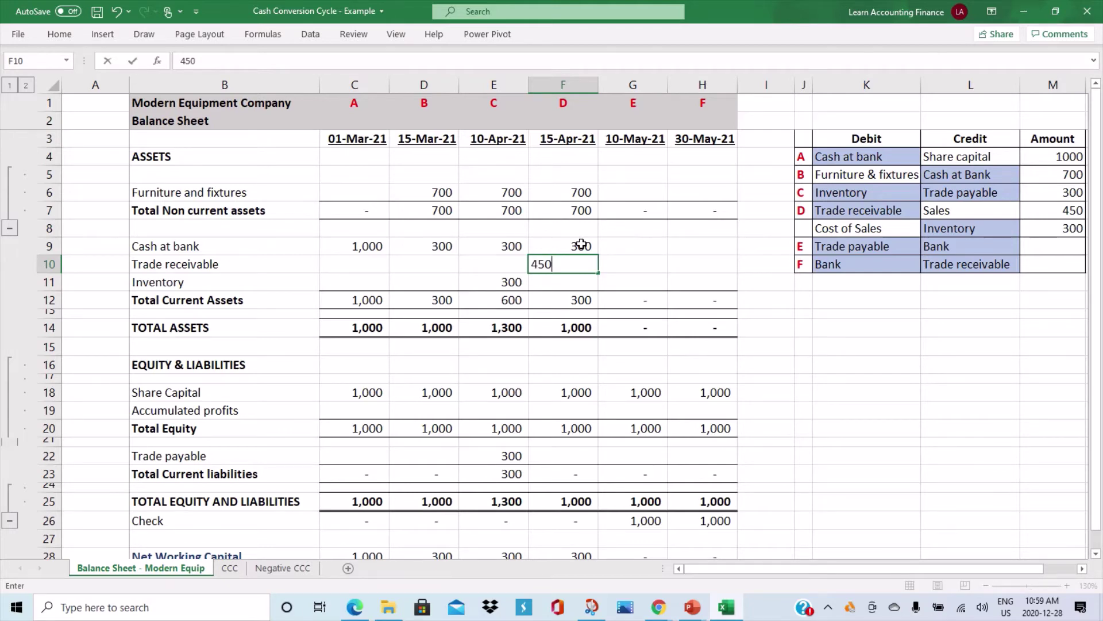
key(Return)
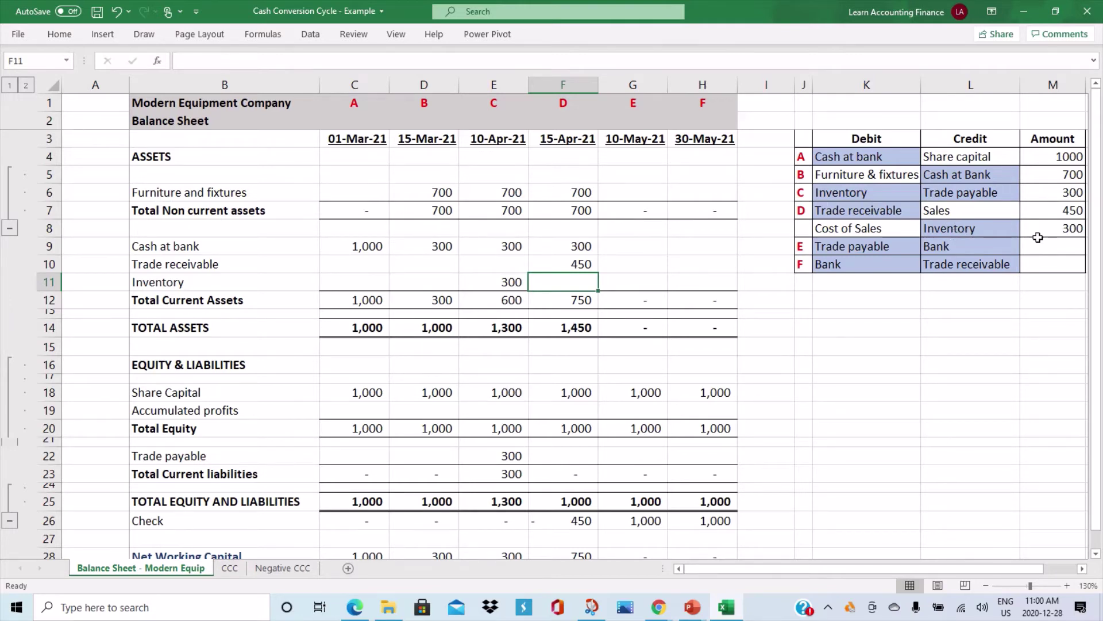
text(0)
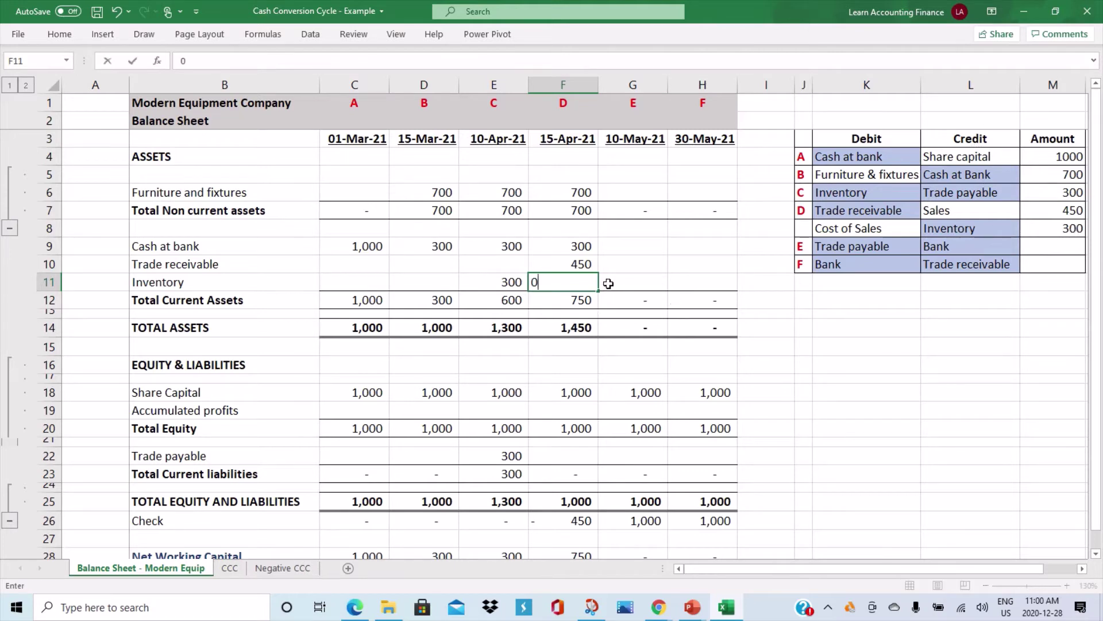
key(Return)
- In the 15-Apr-21 column, enter 150 for Accumulated profits
key(Down)
key(Down)
key(Down)
key(Down)
key(Down)
key(Down)
key(Down)
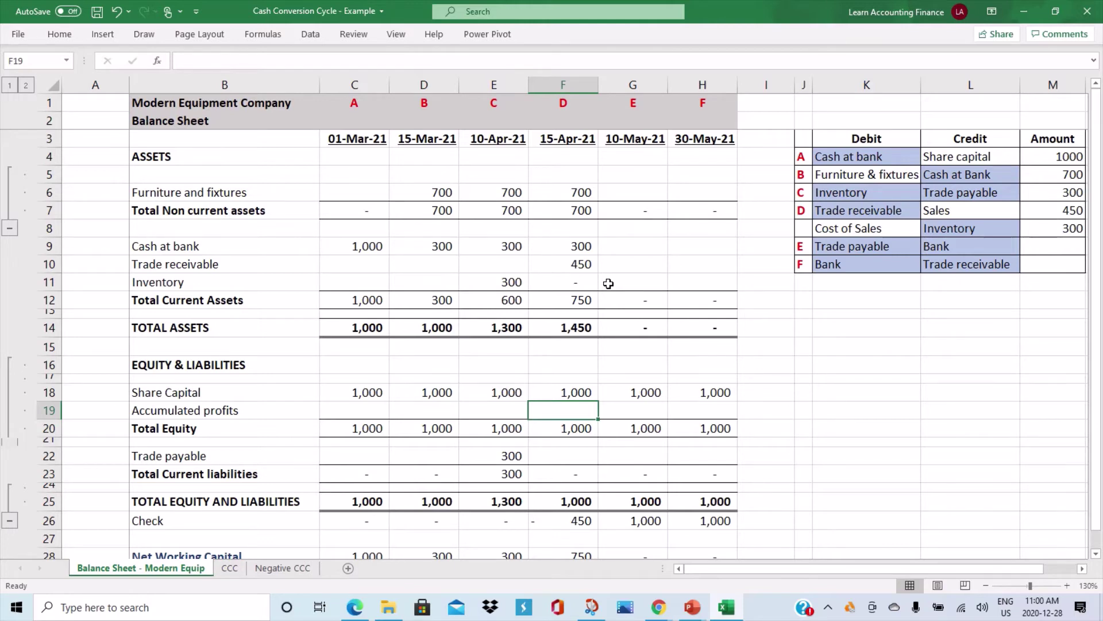
click(198, 414)
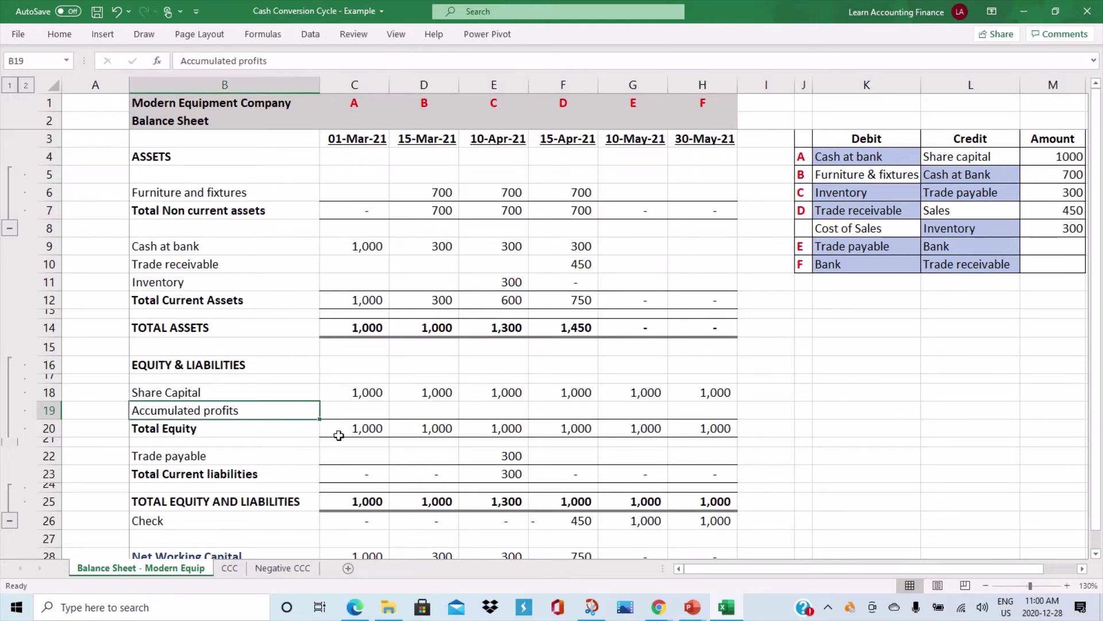
click(584, 412)
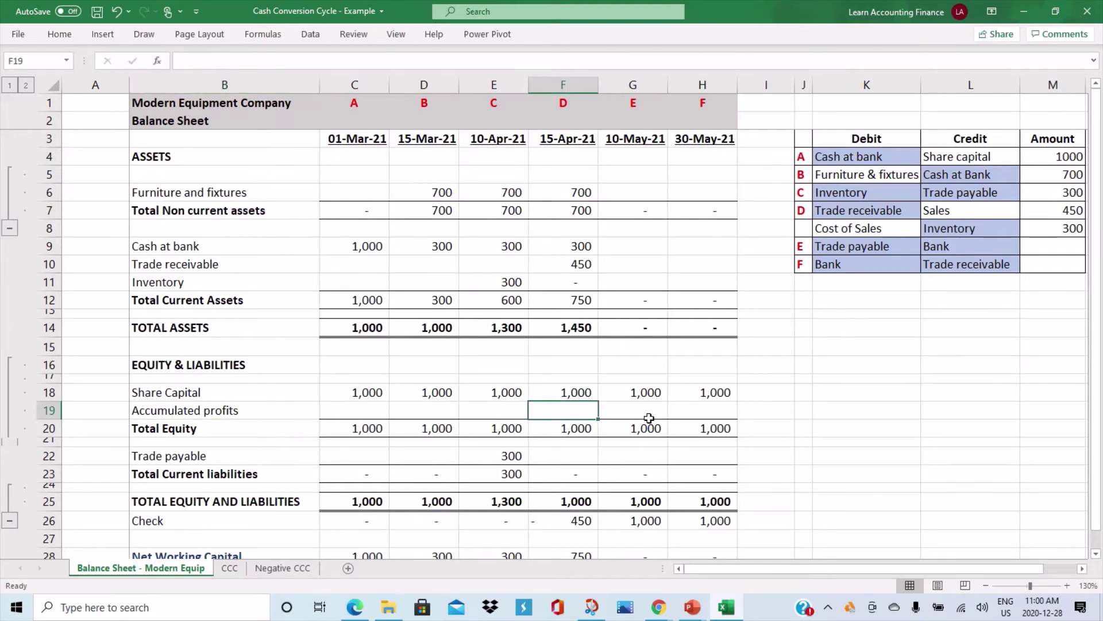
text(150)
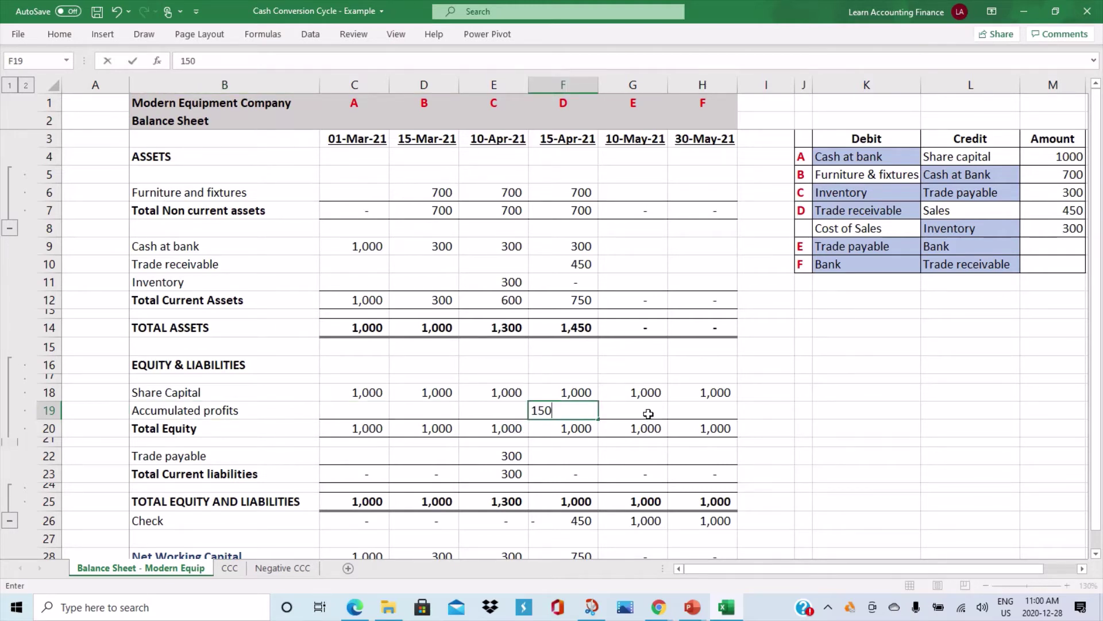
key(Return)
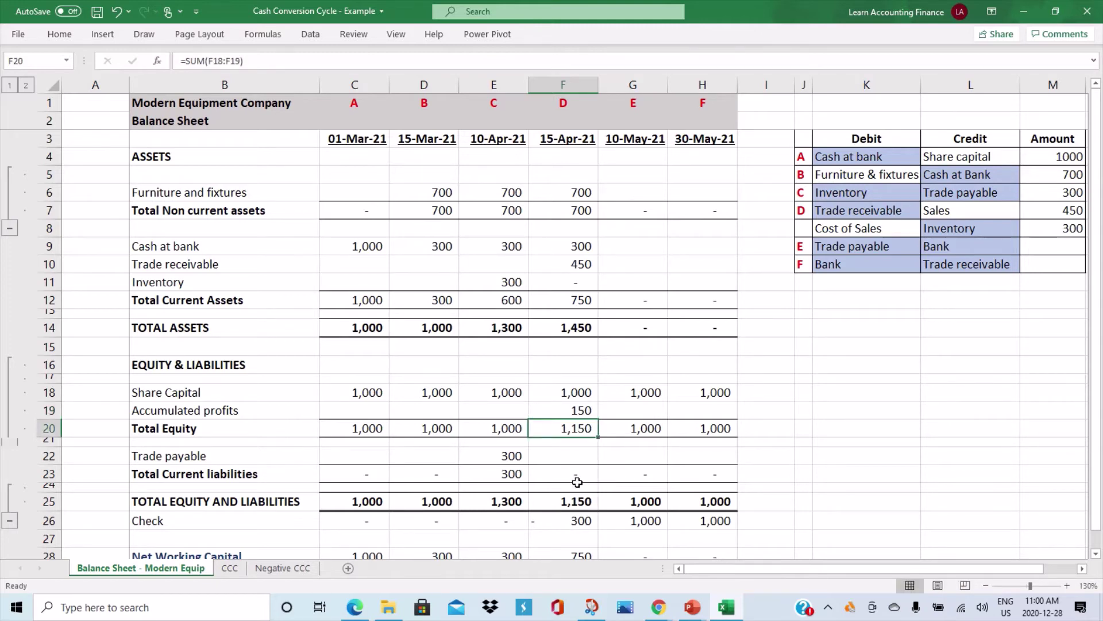
- Carry forward Trade payable to the 15-Apr-21 column with a reference to the 10-Apr-21 value, and compare both dates' Net Working Capital
double_click(575, 459)
text(=)
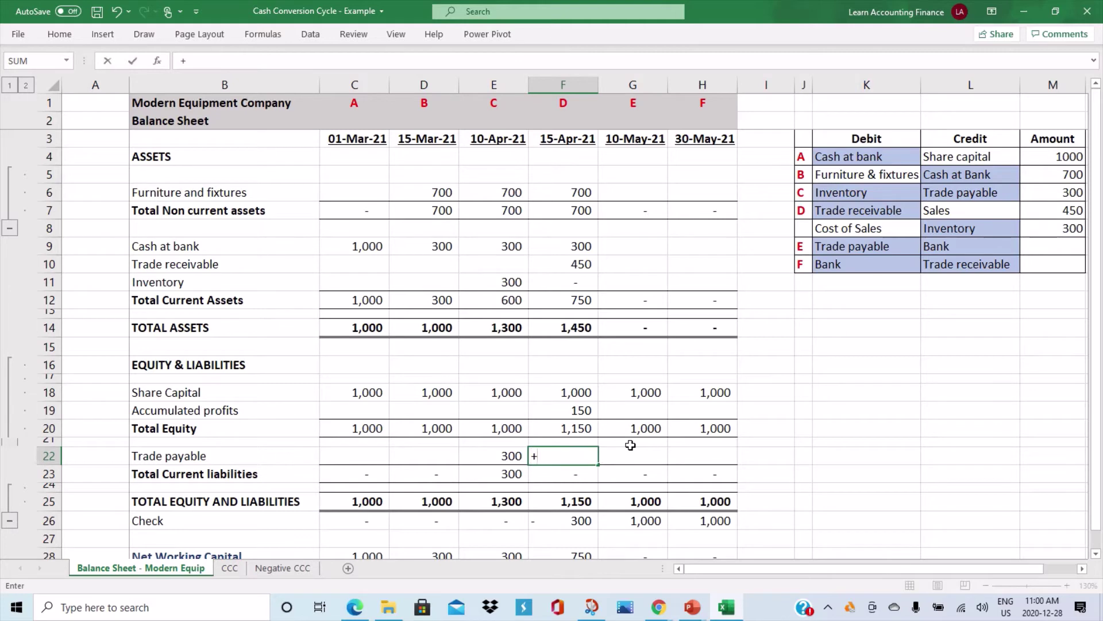
key(Left)
key(Return)
key(Up)
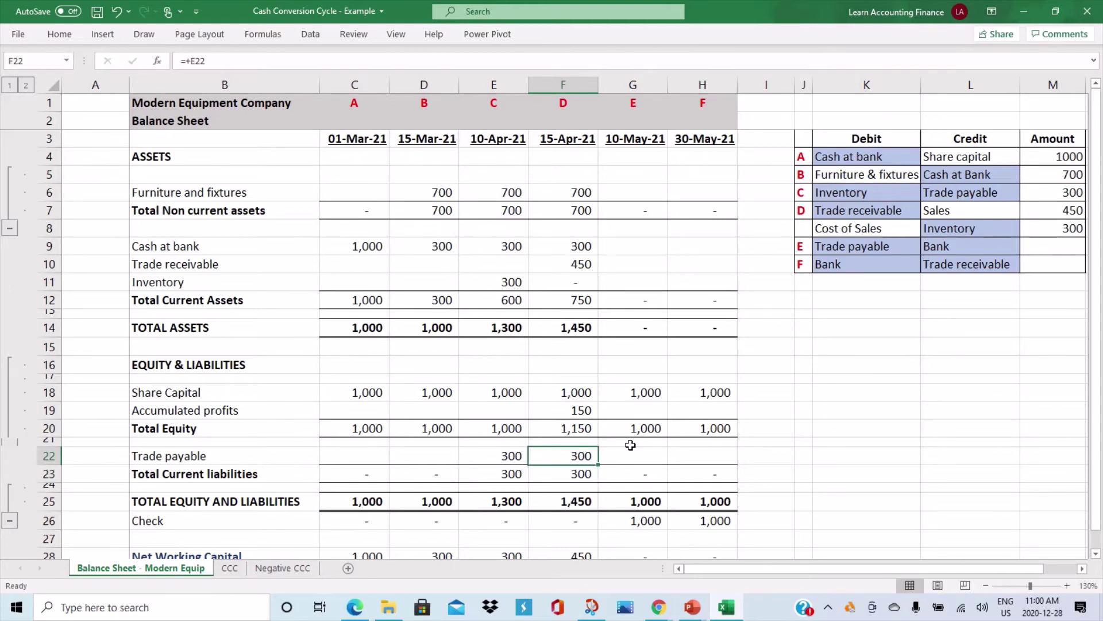
scroll(630, 447, down, 1)
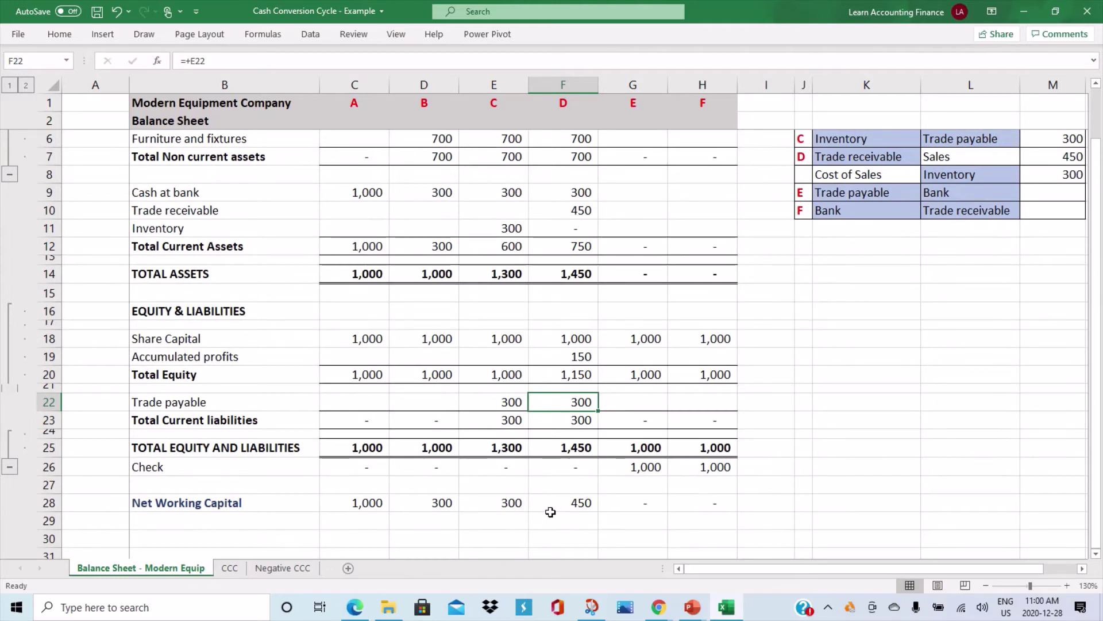
click(512, 506)
click(565, 504)
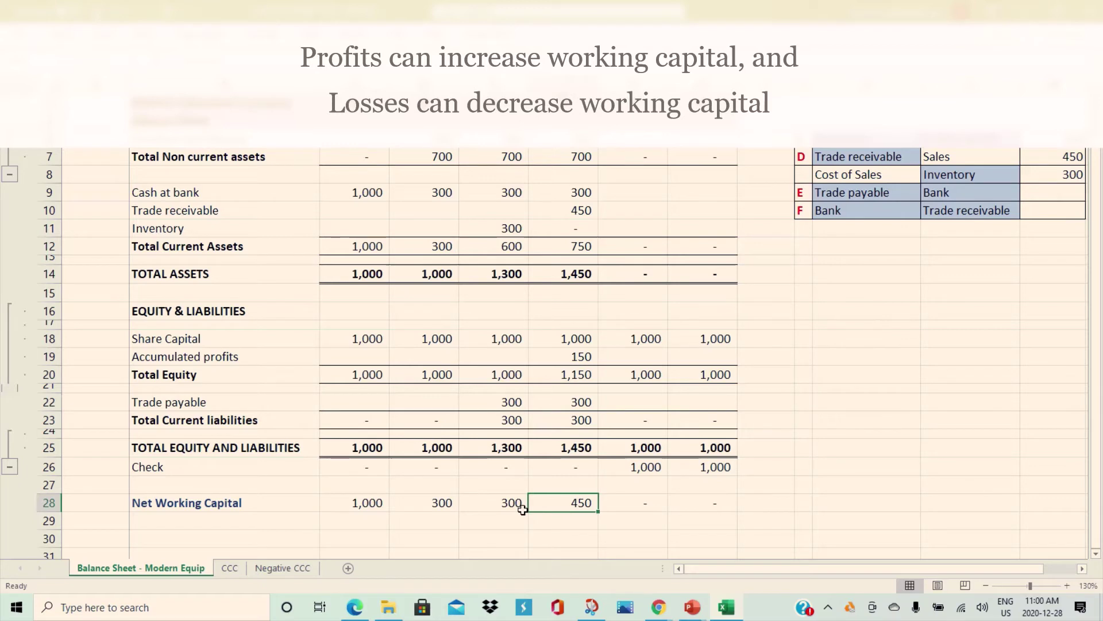
- In cell F2 above the 15-Apr-21 date, calculate the days elapsed since 10-Apr-21 with the formula +F3-E3
scroll(573, 166, up, 1)
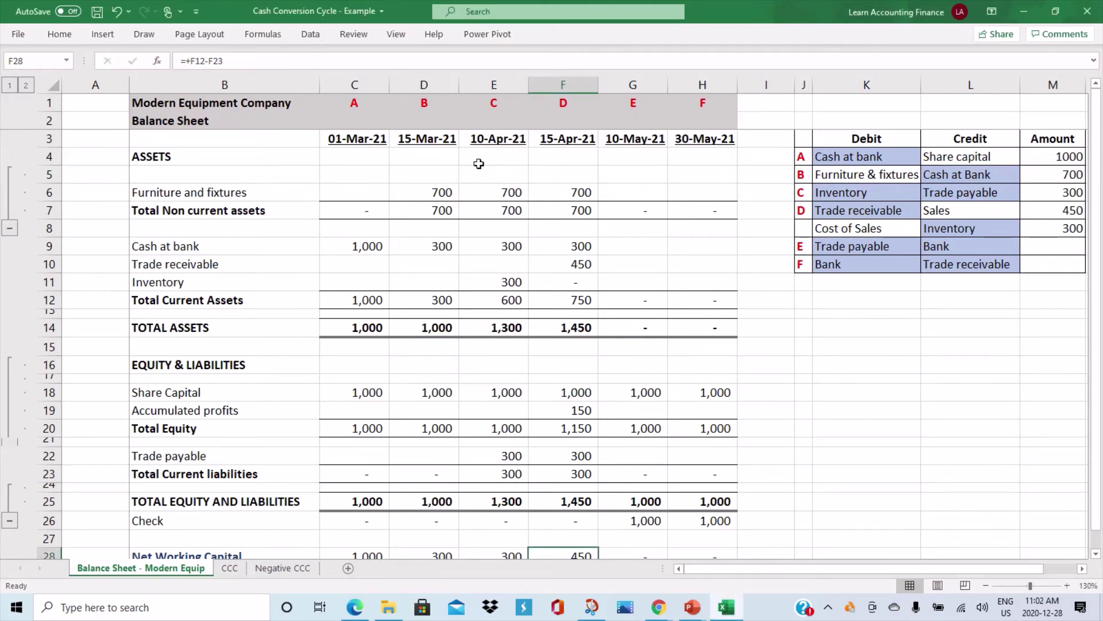
click(497, 142)
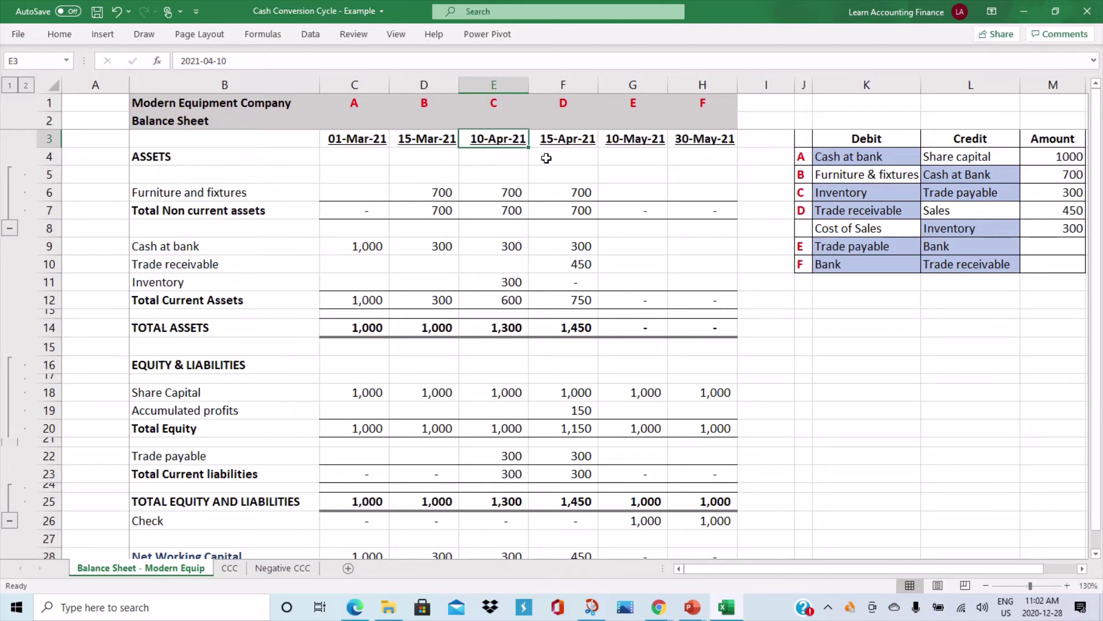
click(561, 144)
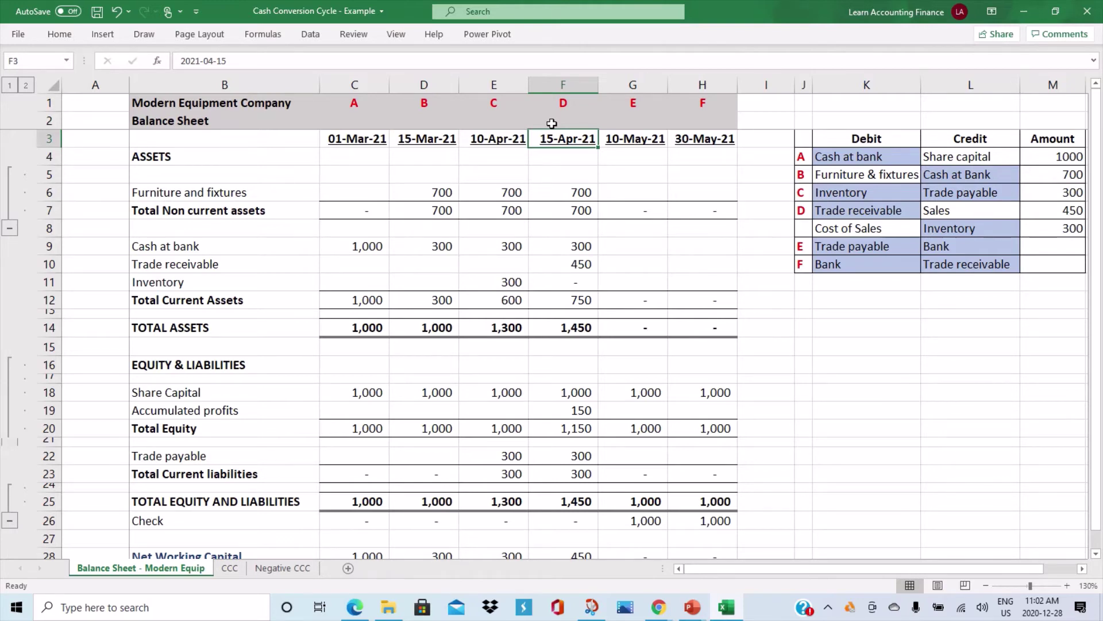
click(551, 123)
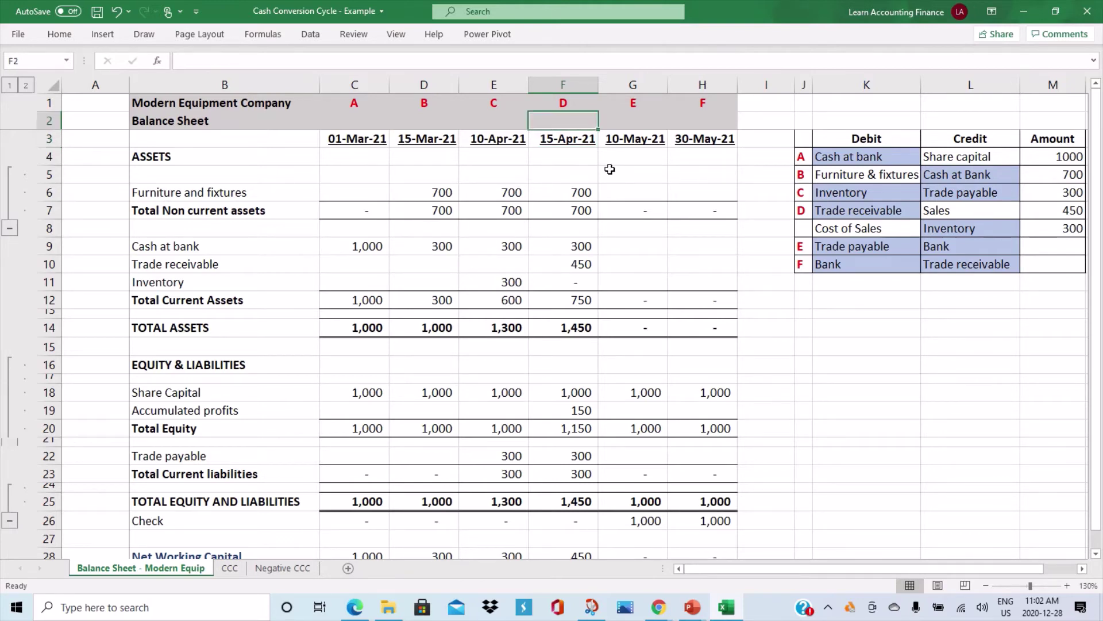
text(+)
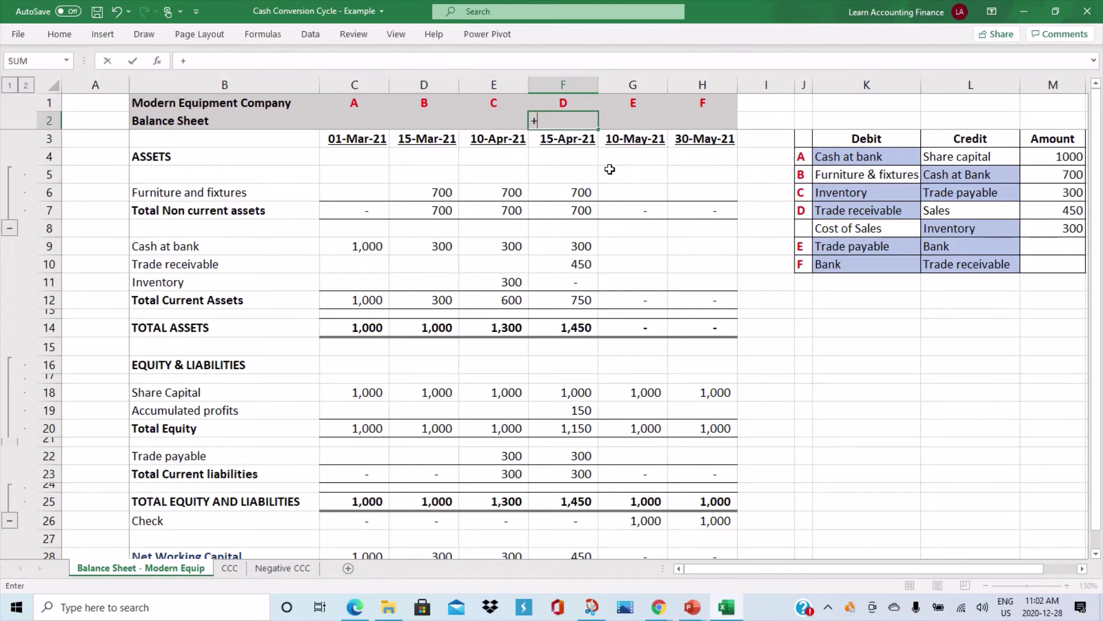
key(Down)
text(-)
key(Left)
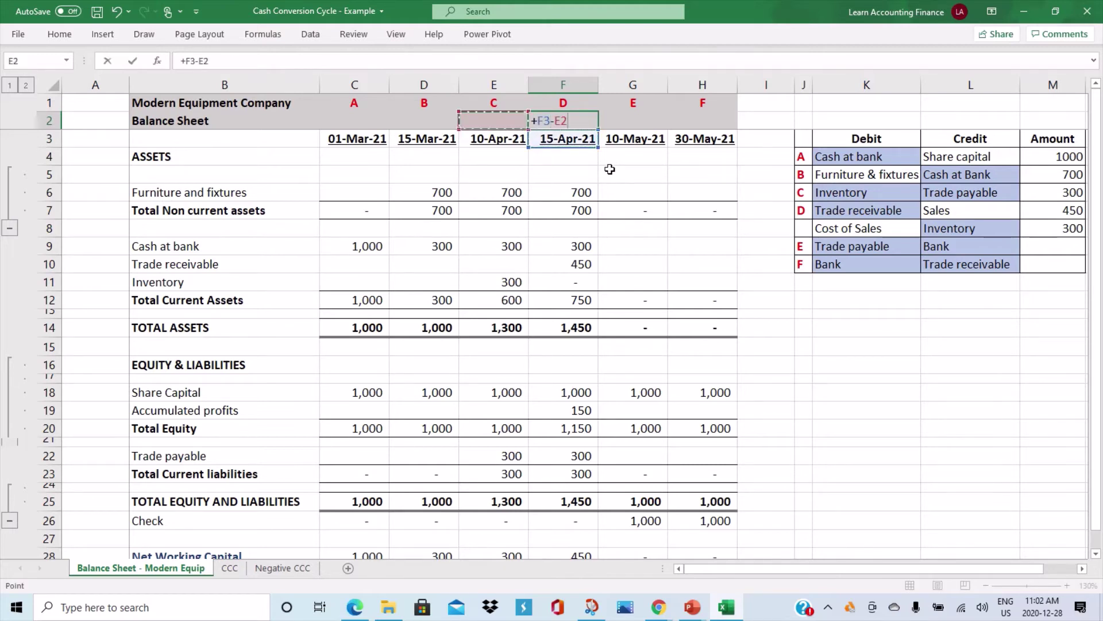
key(Return)
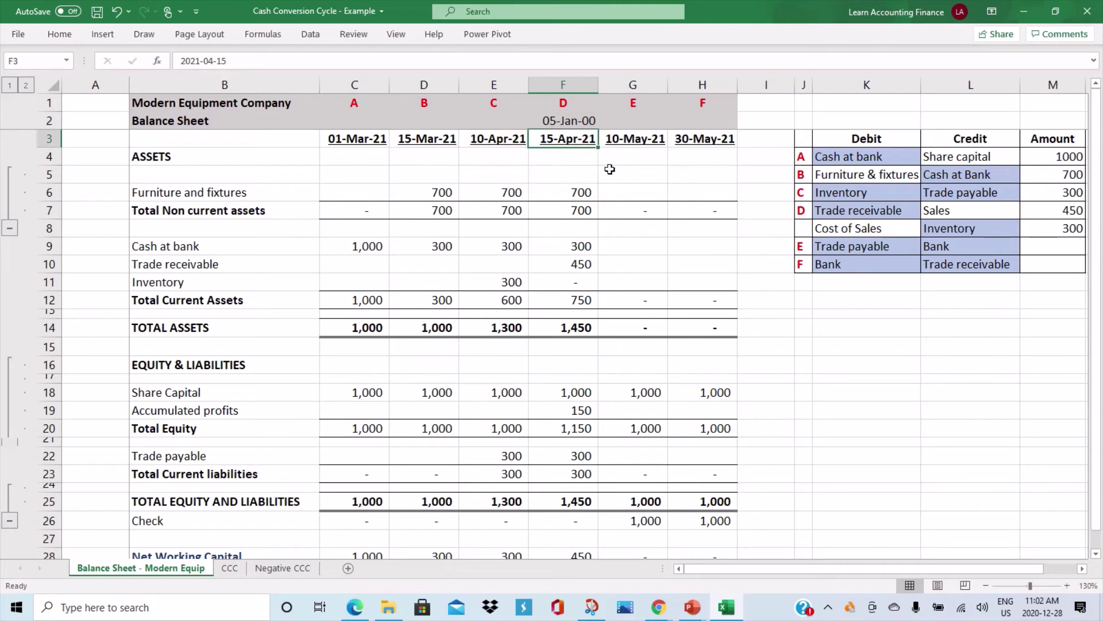
- Format the day count in cell F2 as a comma-style number without decimals
key(Up)
click(65, 32)
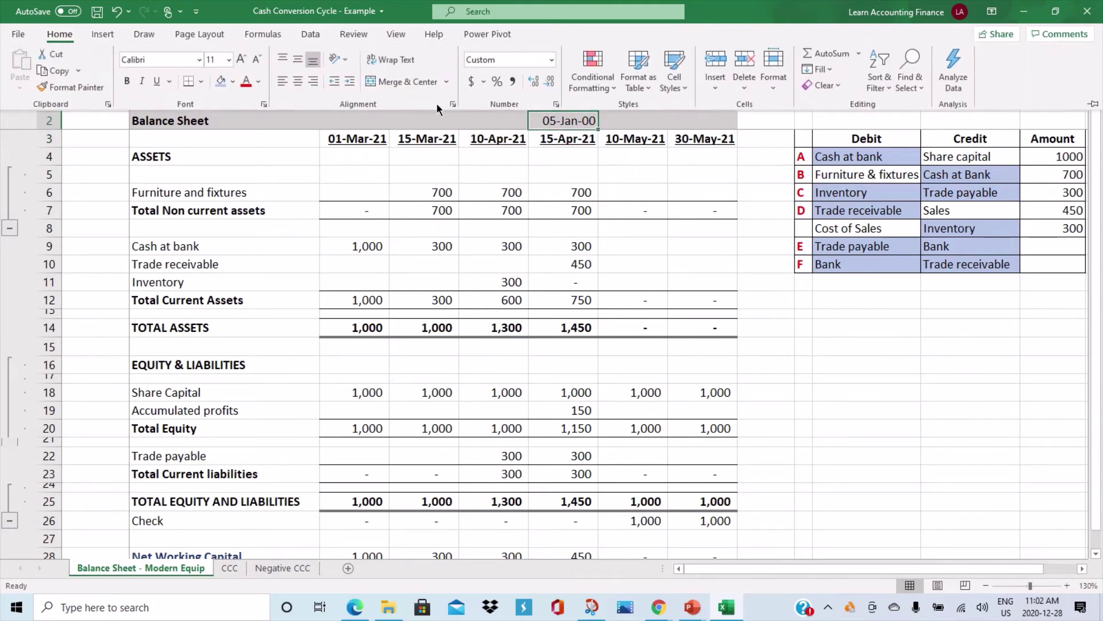
click(512, 81)
click(549, 81)
click(549, 81)
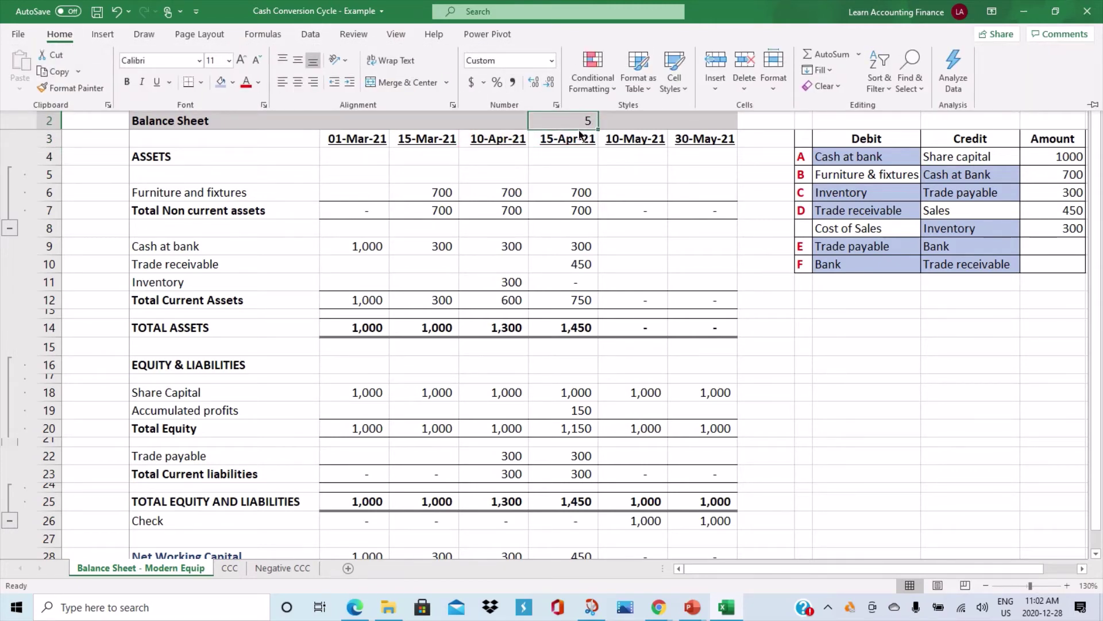
click(603, 161)
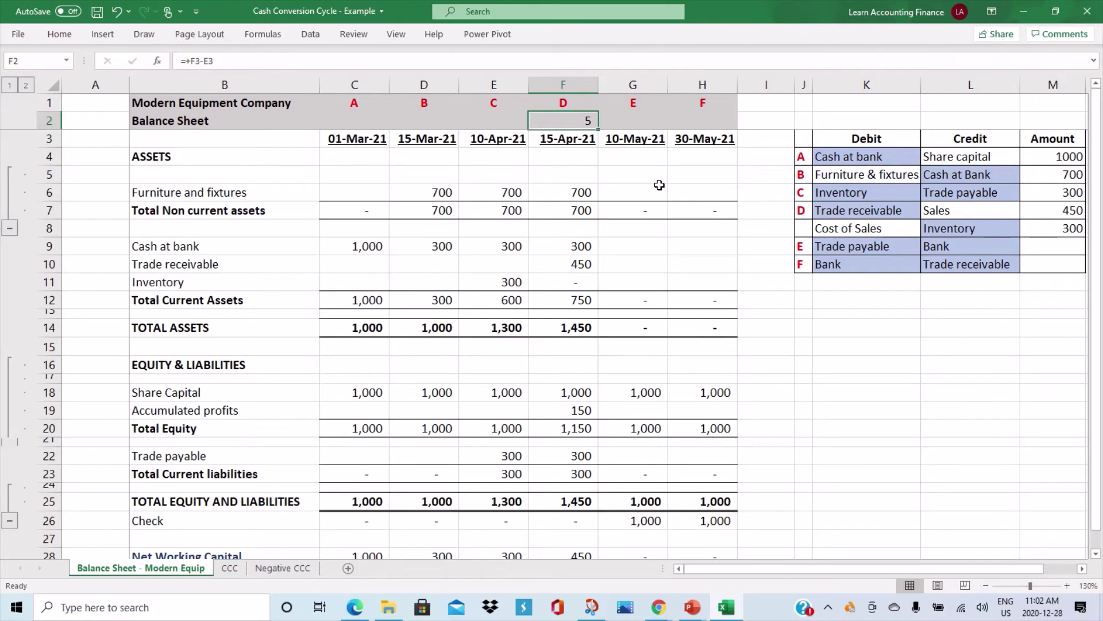
- In cell G2 above the 10-May-21 date, calculate the days elapsed since 10-Apr-21 with the formula +G3-E3
click(481, 142)
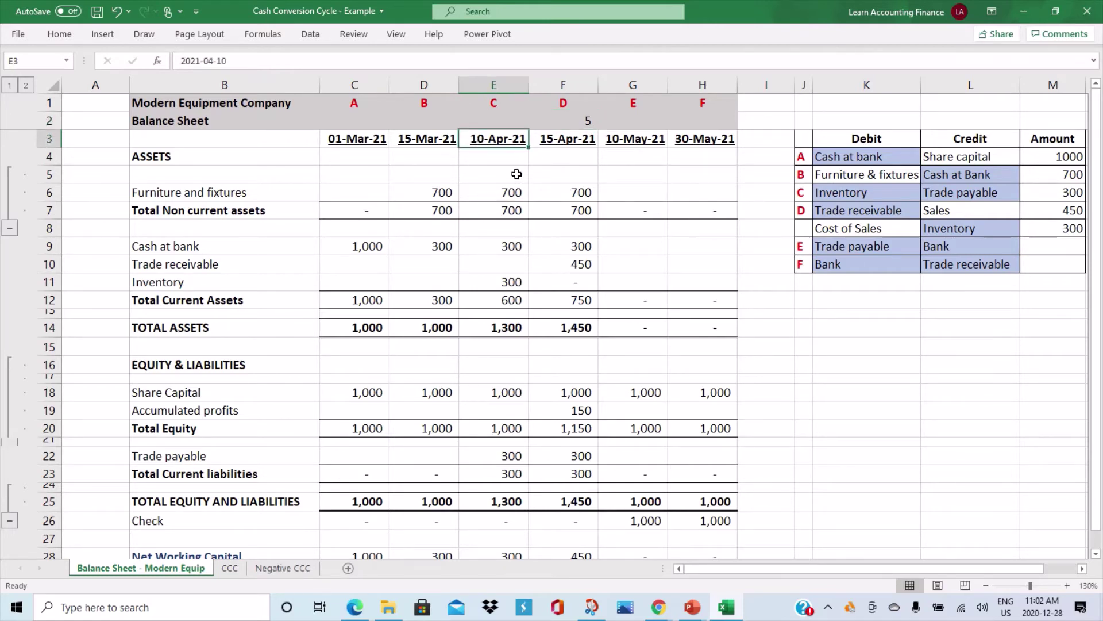
click(632, 123)
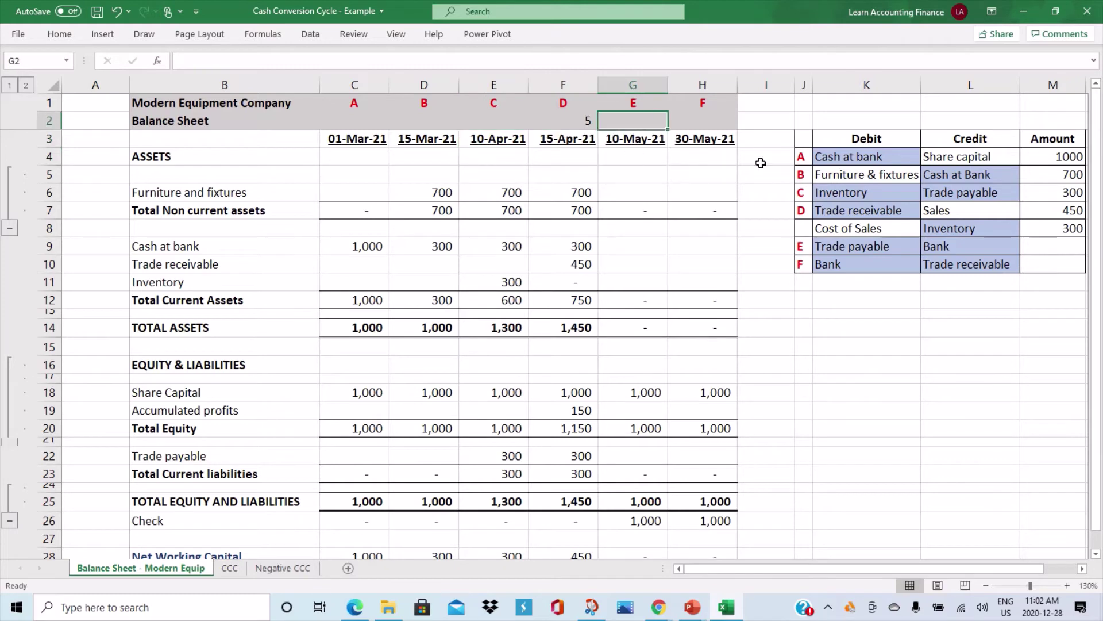
text(+)
key(Down)
text(-)
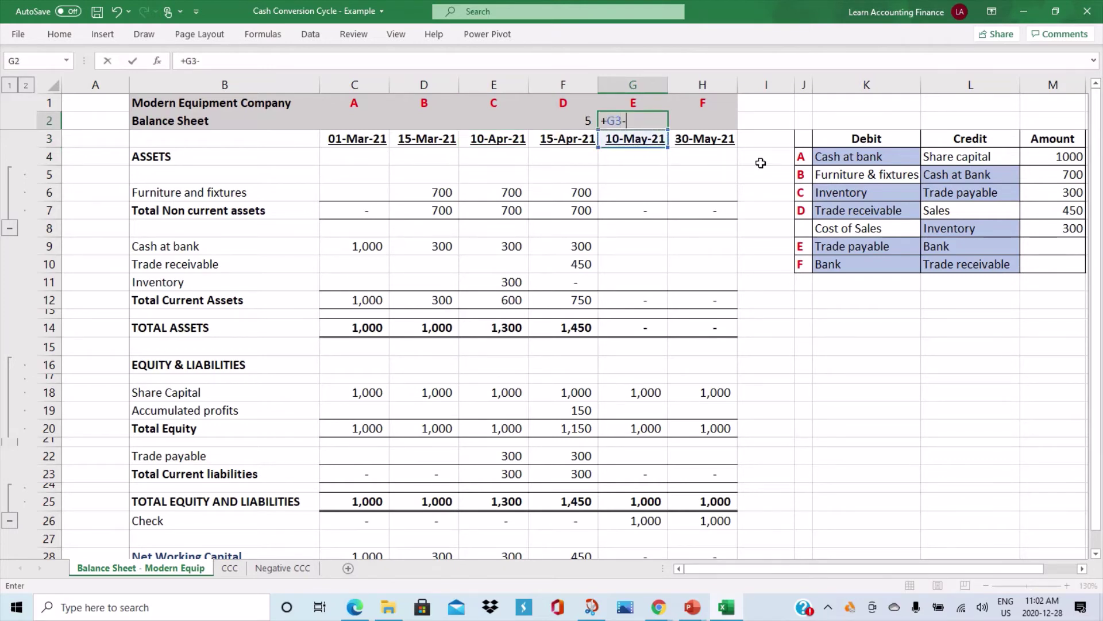
click(498, 140)
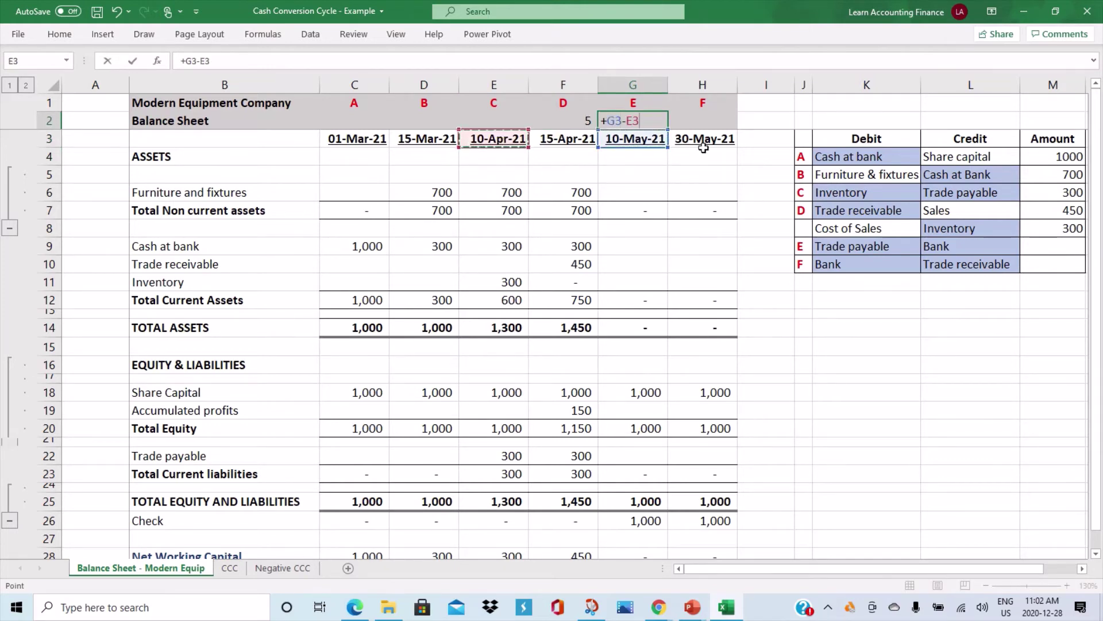
key(Return)
- Format the day count in cell G2 as a comma-style number without decimals
key(Up)
click(59, 34)
click(512, 82)
click(549, 82)
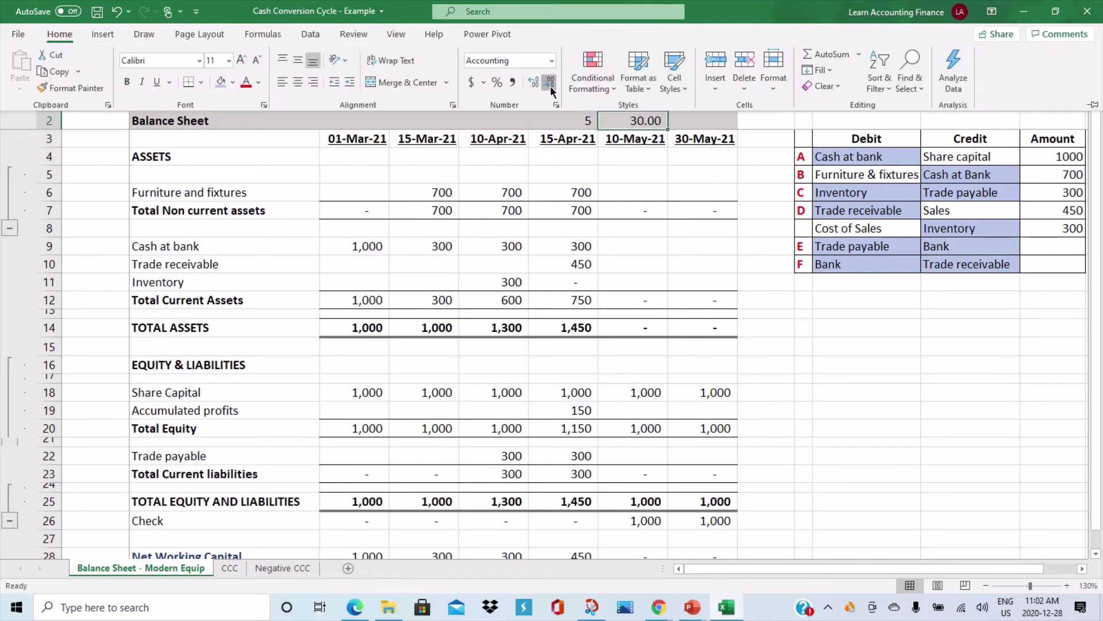
click(550, 82)
click(647, 121)
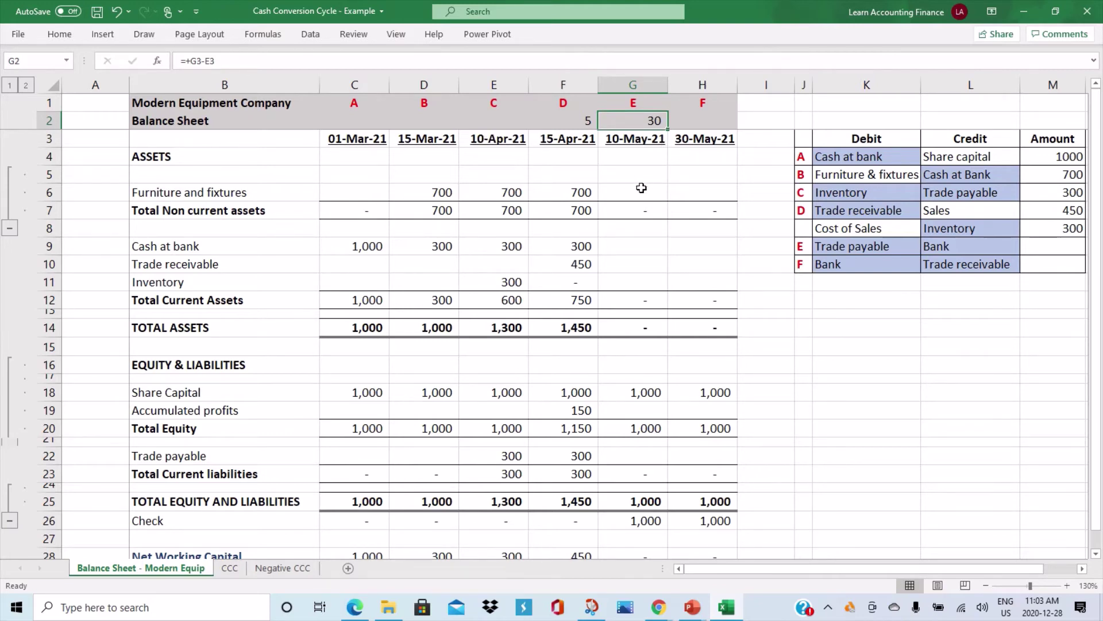
- Enter 300 as the amount of journal entry E, which debits Trade payable and credits Bank
click(829, 251)
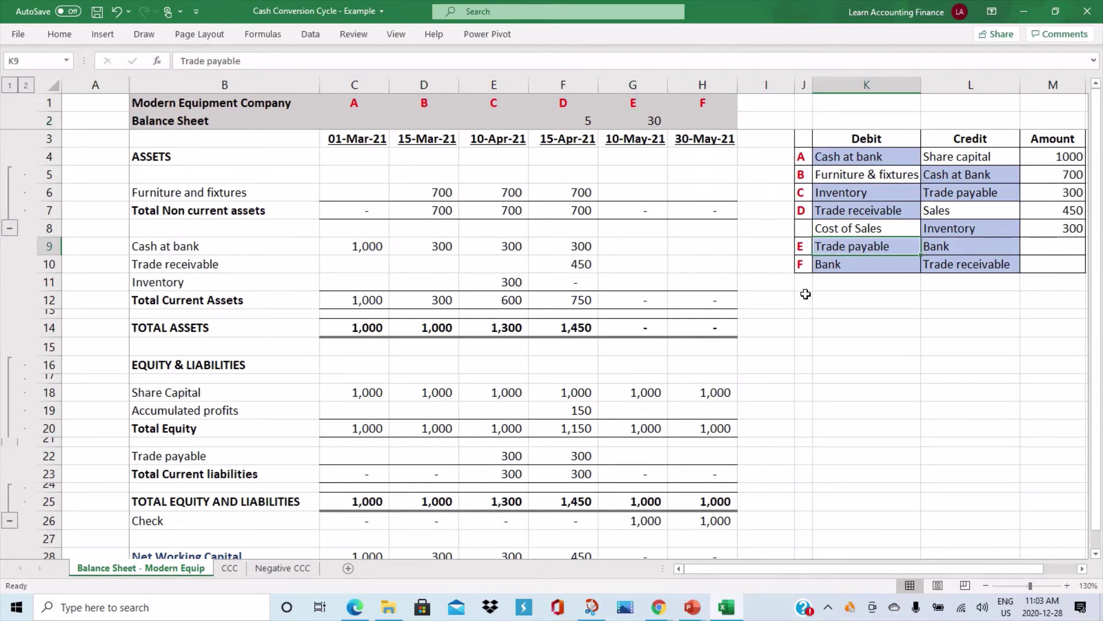
click(938, 248)
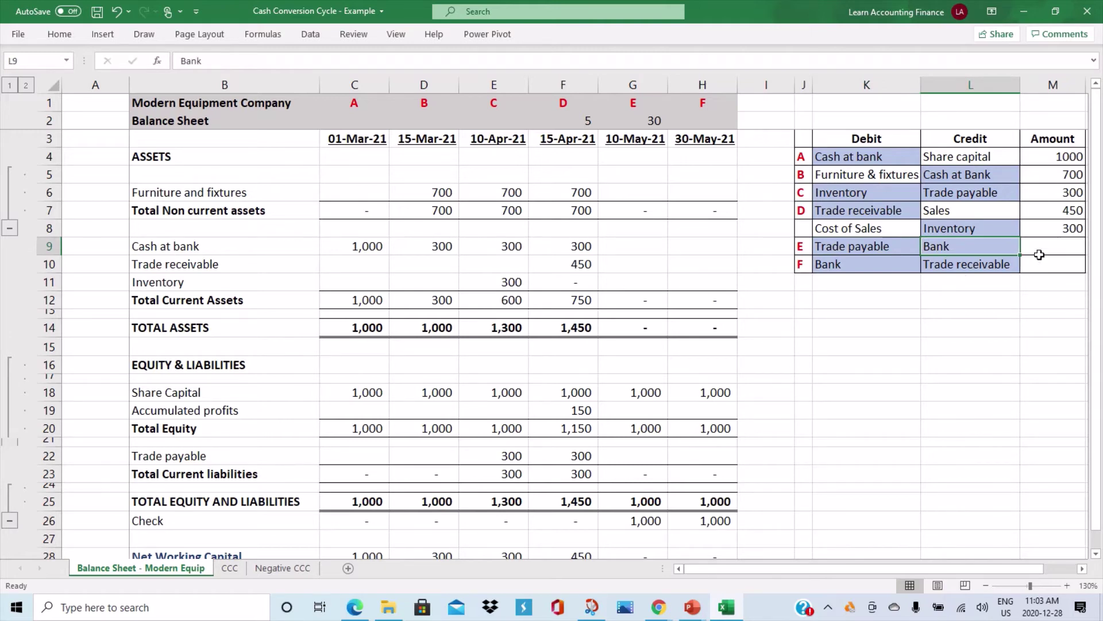
click(1041, 250)
text(300)
key(Return)
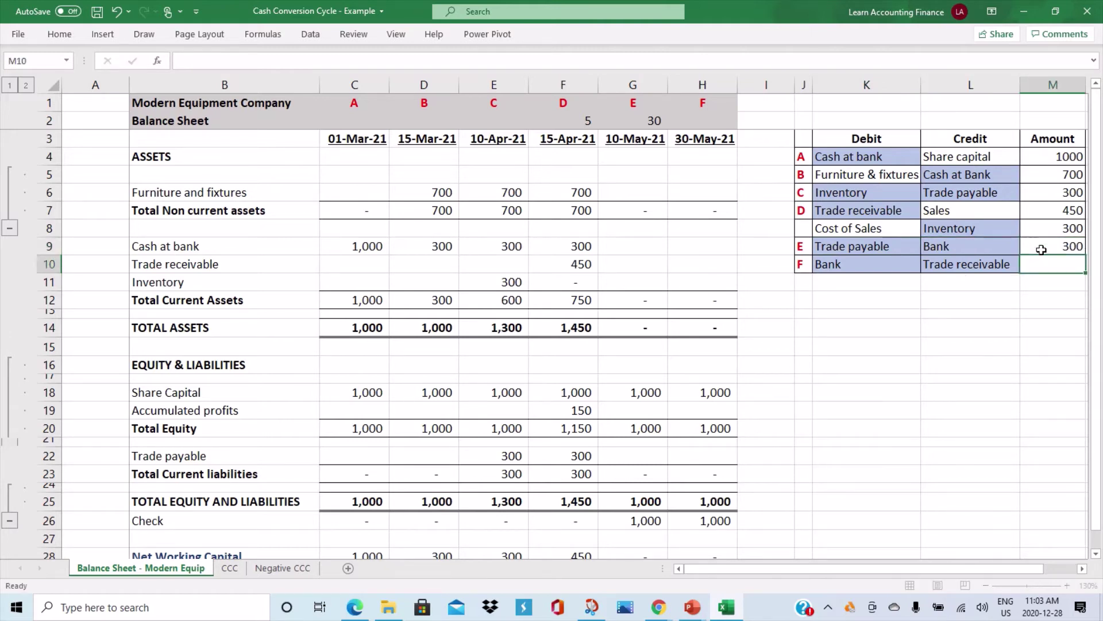
click(976, 253)
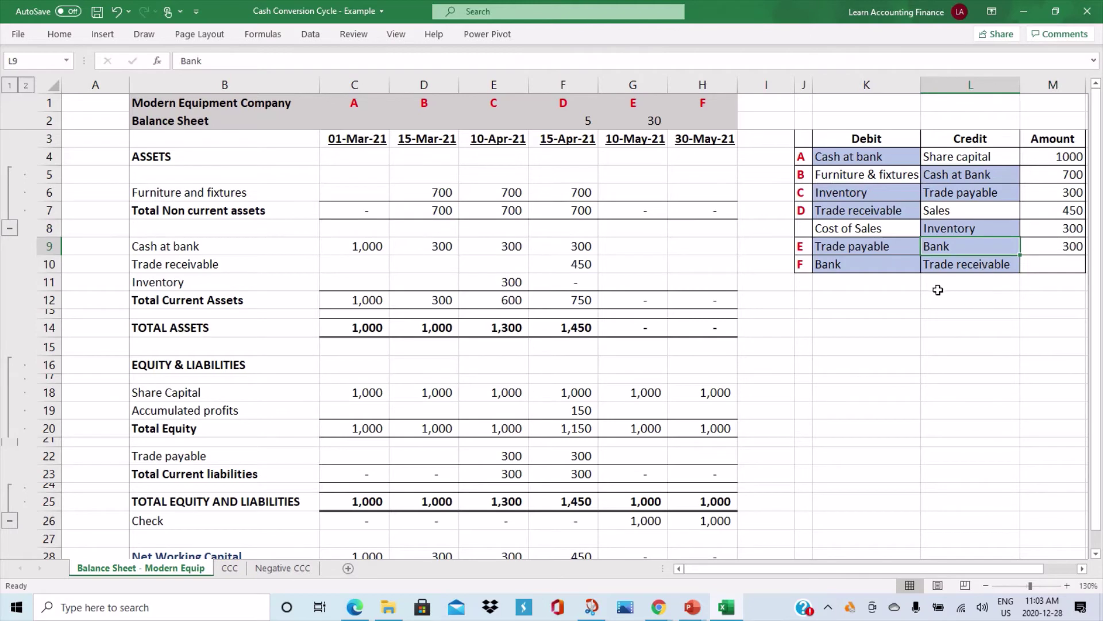
- Carry forward Furniture and fixtures to the 10-May-21 column with a reference to the 15-Apr-21 value
click(630, 192)
text(+)
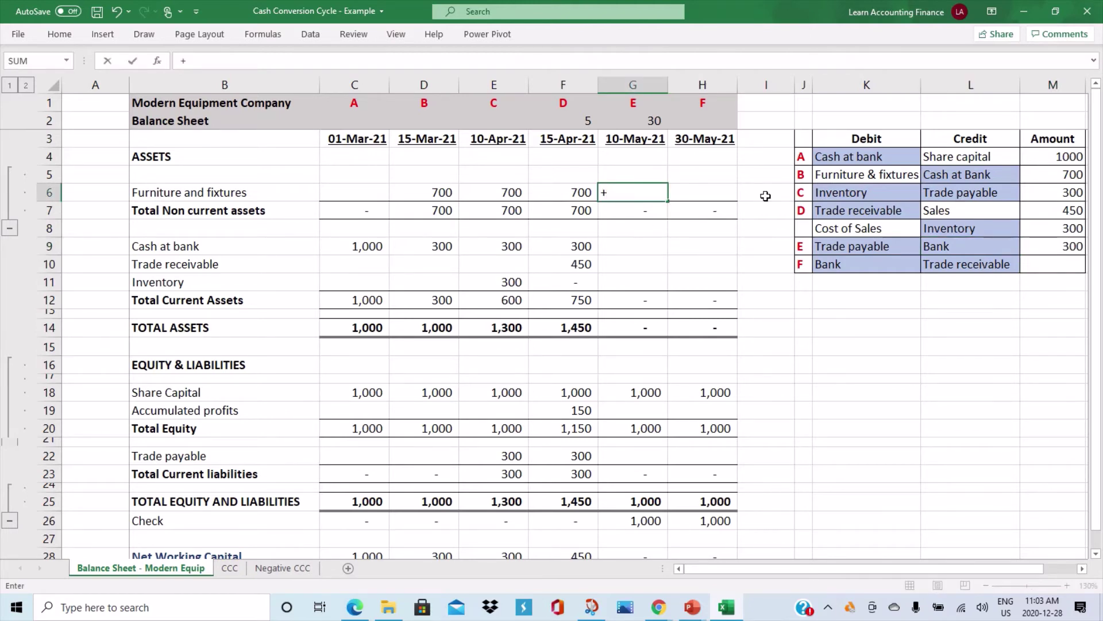
key(Left)
key(Return)
- Fill the 10-May-21 current assets with 0 for Cash at bank, 450 for Trade receivable and 0 for Inventory
key(Down)
key(Down)
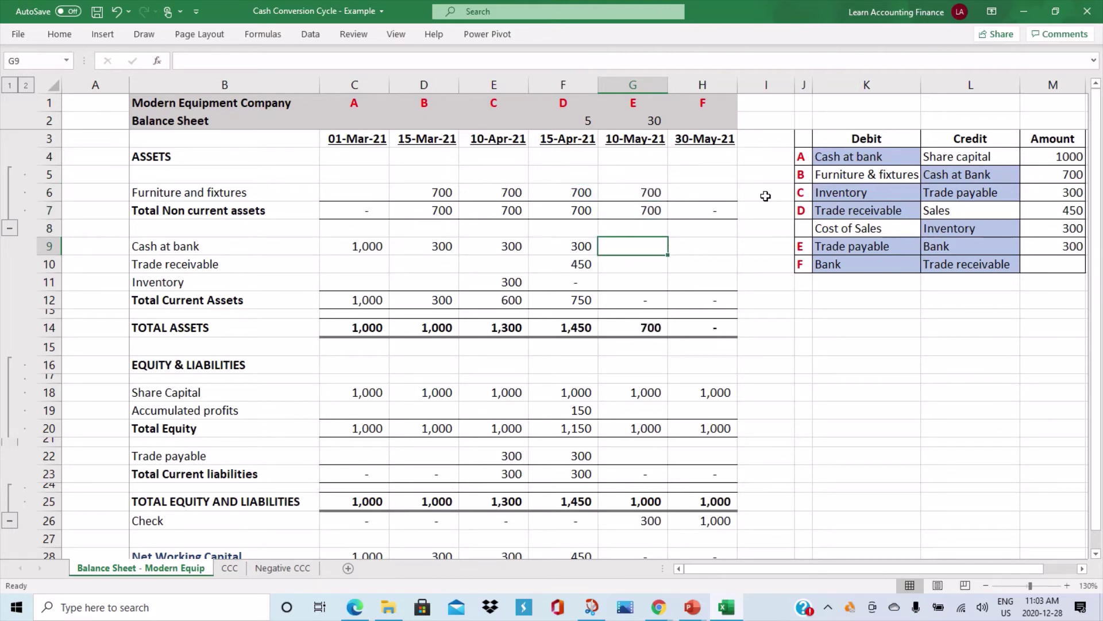
text(0)
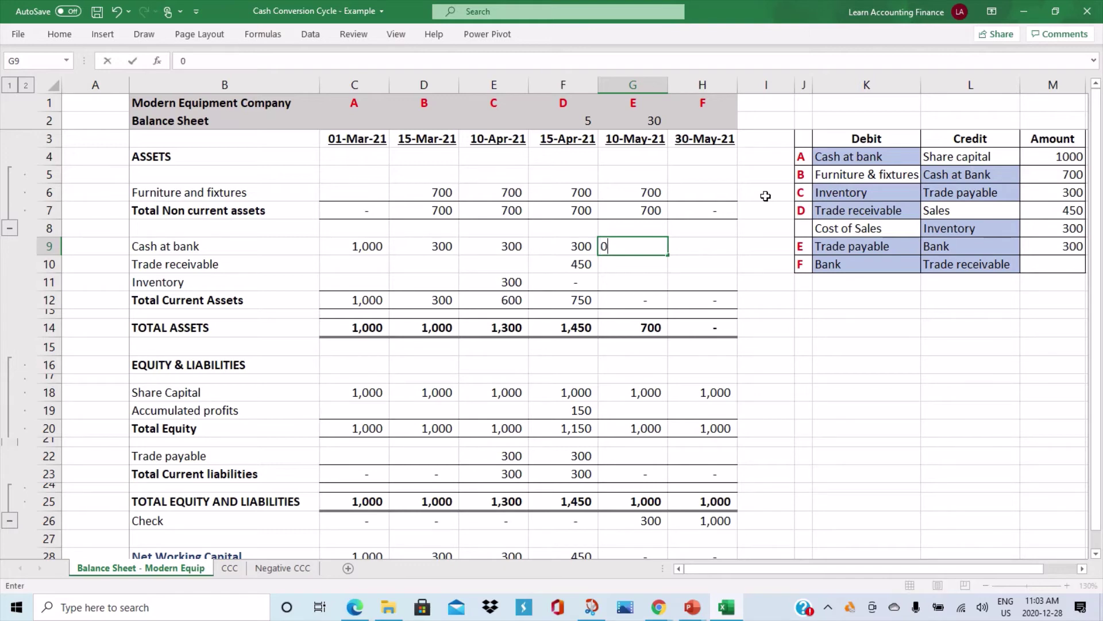
key(Return)
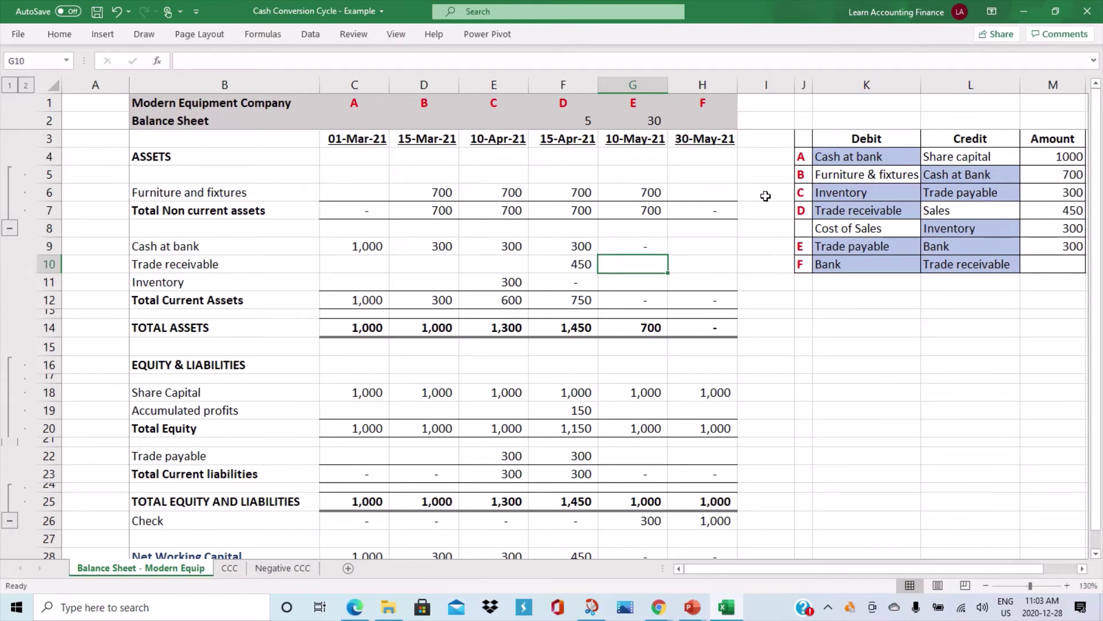
text(450)
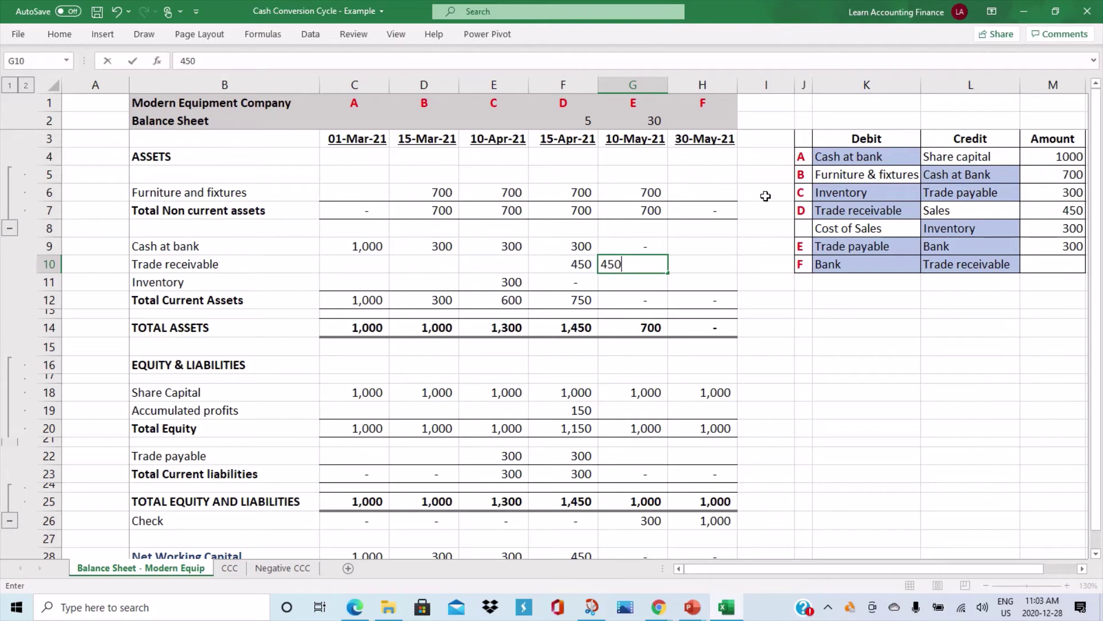
key(Return)
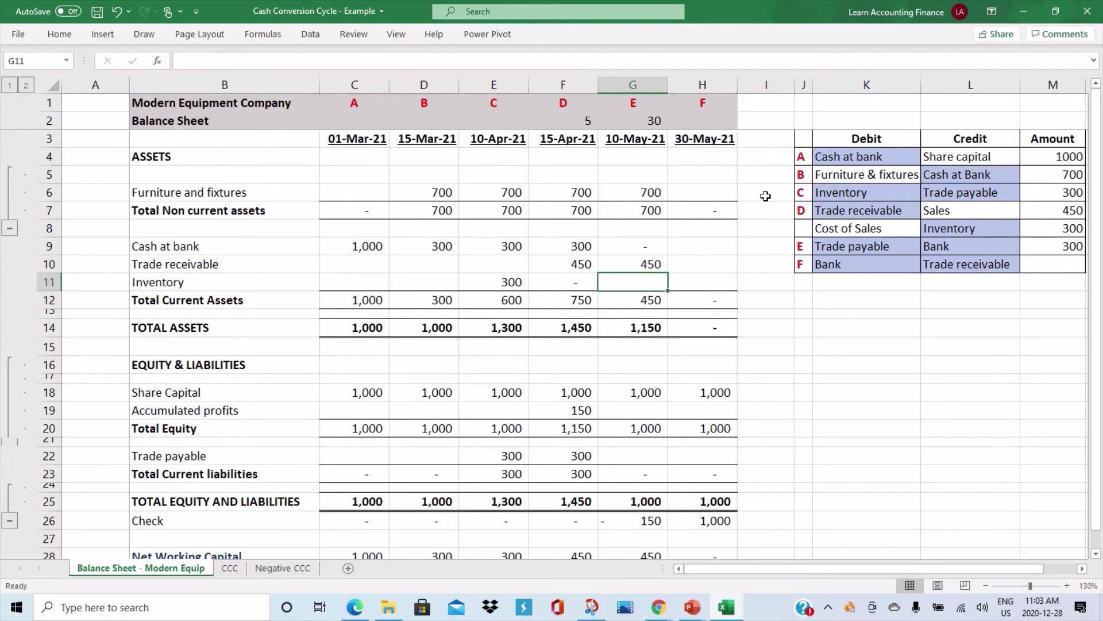
text(0)
key(Return)
- In the 10-May-21 column, enter 150 for Accumulated profits
key(Down)
key(Down)
key(Down)
key(Down)
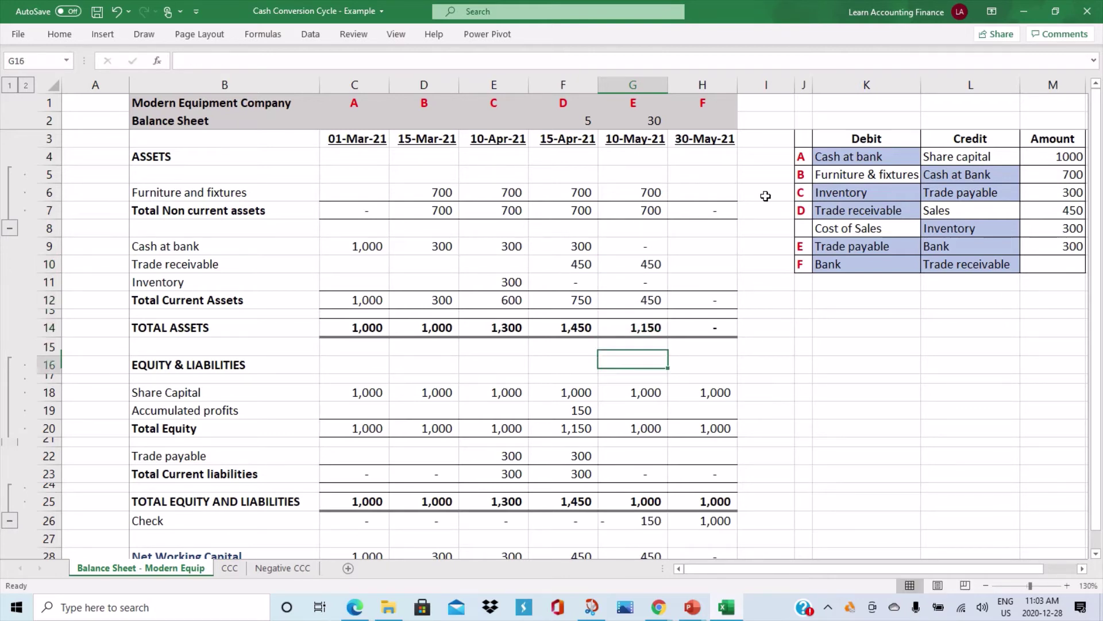
key(Down)
key(Down)
key(Down)
text(150)
key(Return)
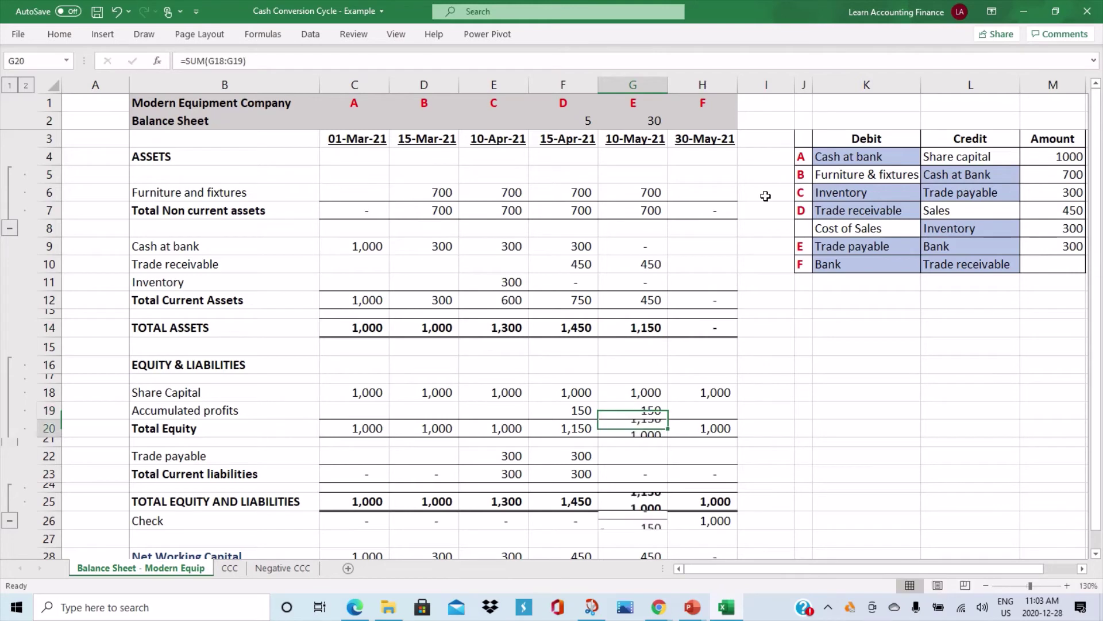
- Enter 0 for Trade payable in the 10-May-21 column, and check that date's Net Working Capital against entry E's accounts
key(Down)
key(Down)
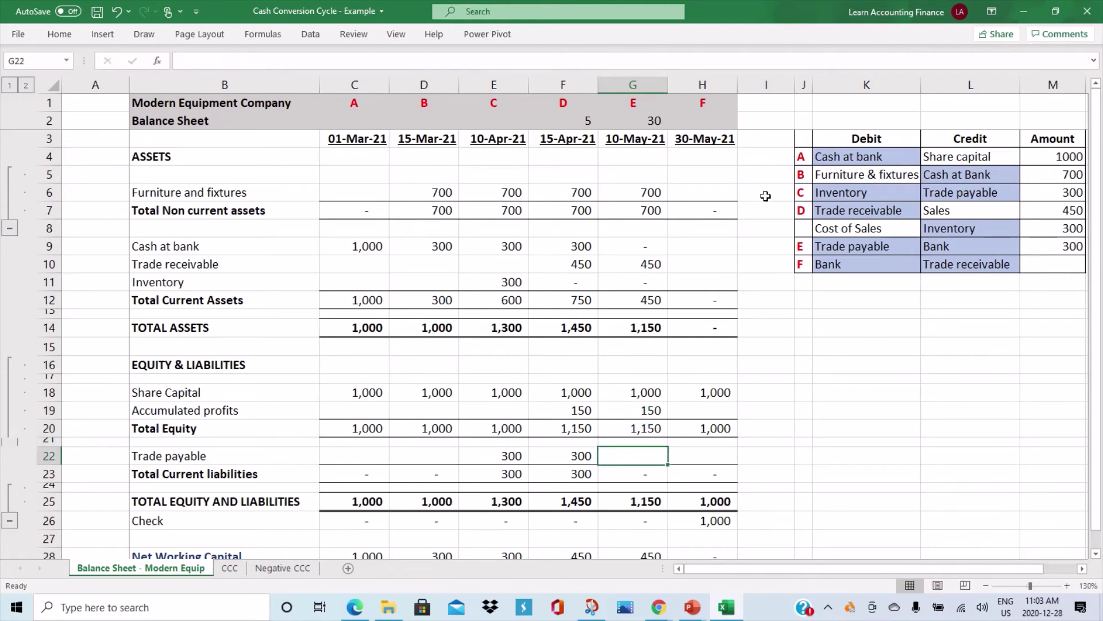
text(0)
key(Return)
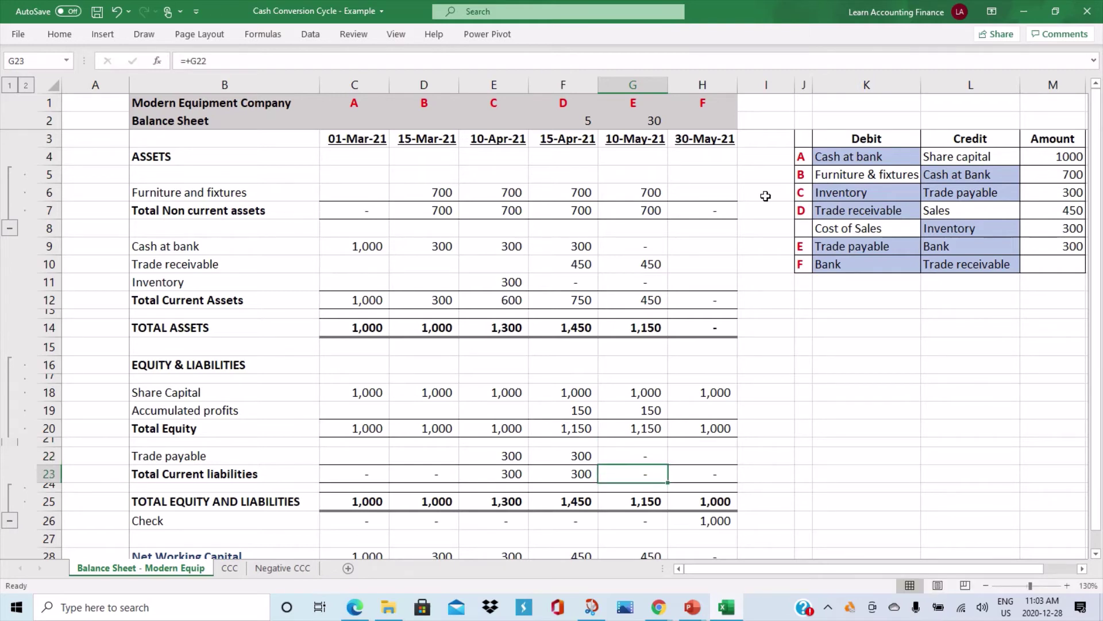
scroll(701, 316, down, 1)
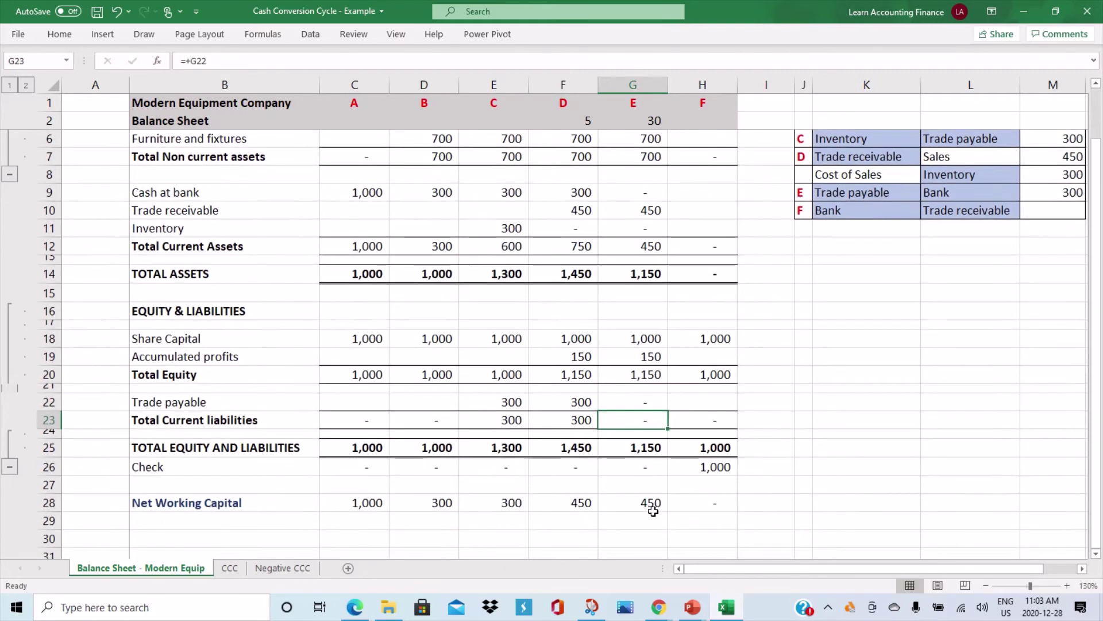
click(651, 503)
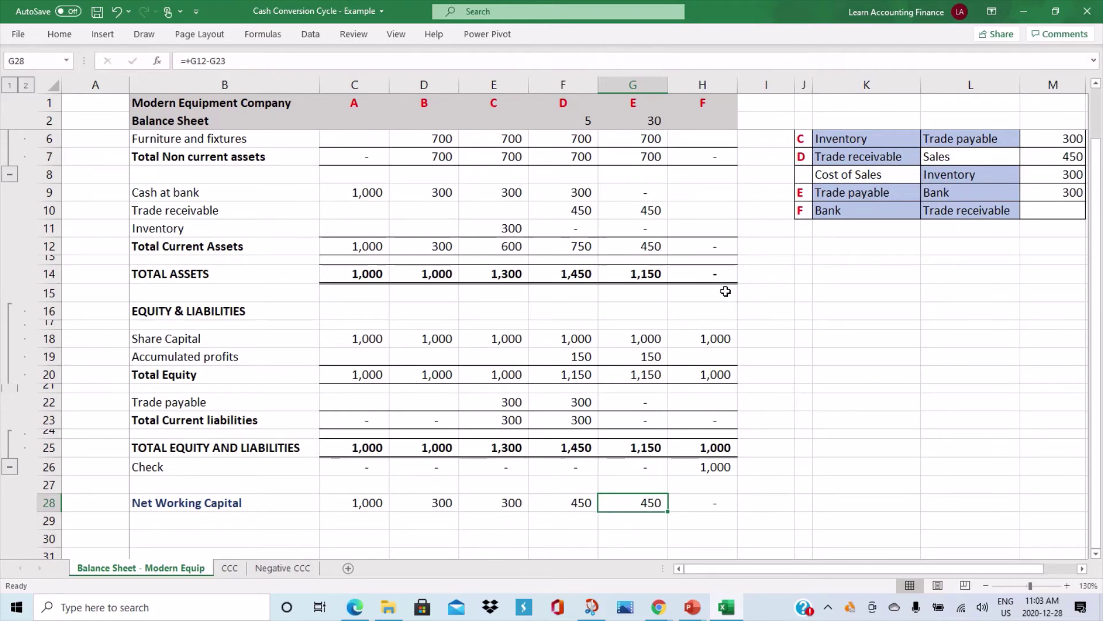
drag(835, 198, 943, 193)
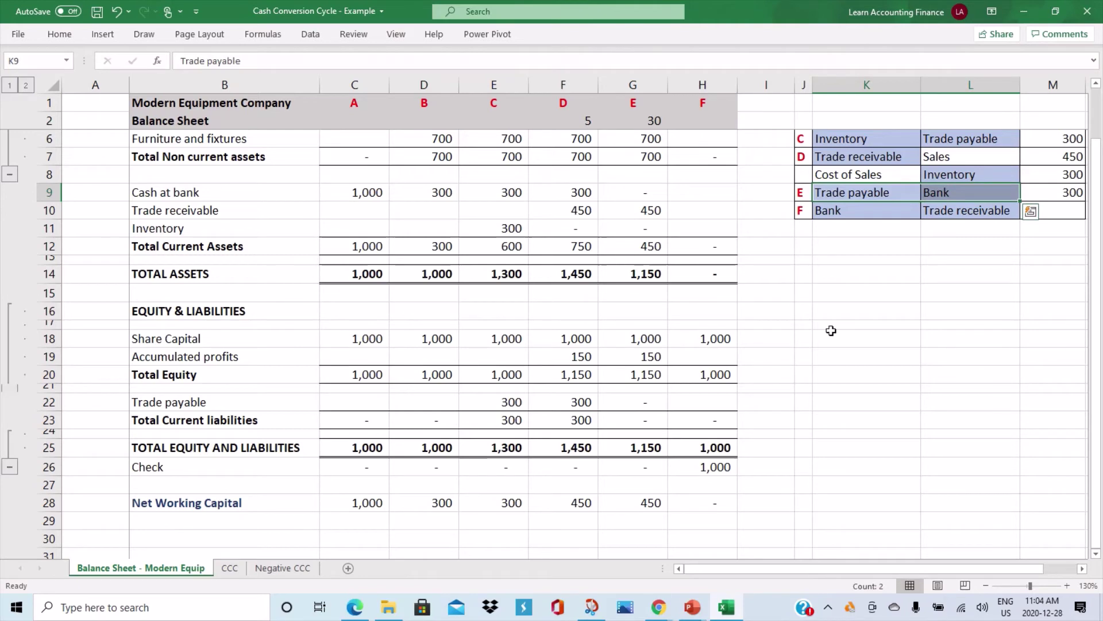
- In cell H2 above the 30-May-21 date, calculate the days elapsed since 15-Apr-21 with the formula =H3-F3
scroll(831, 331, up, 1)
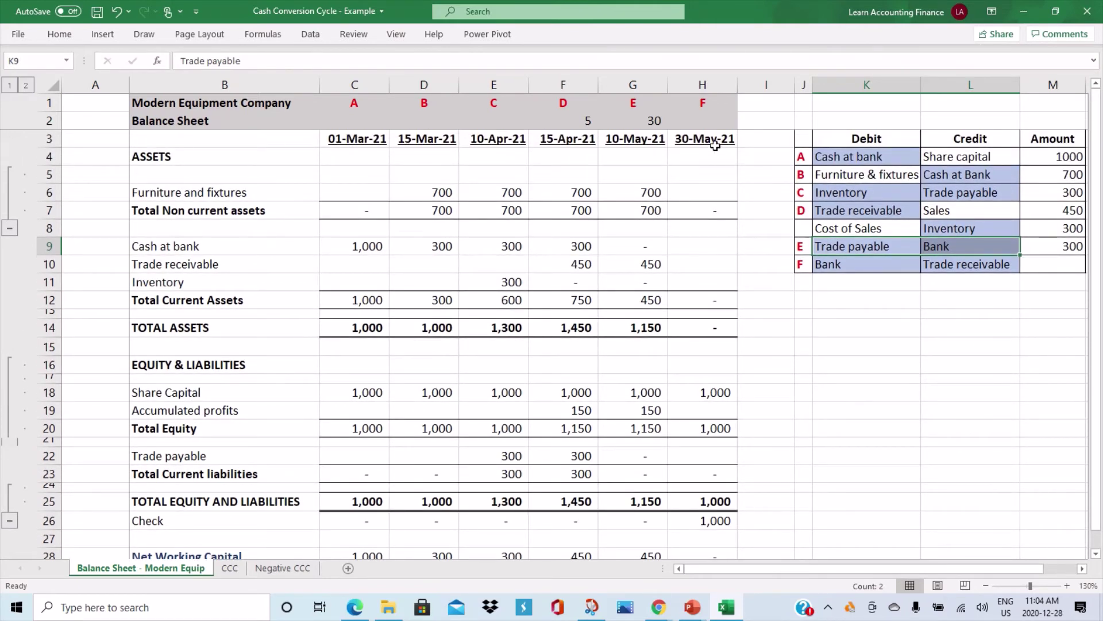
click(708, 122)
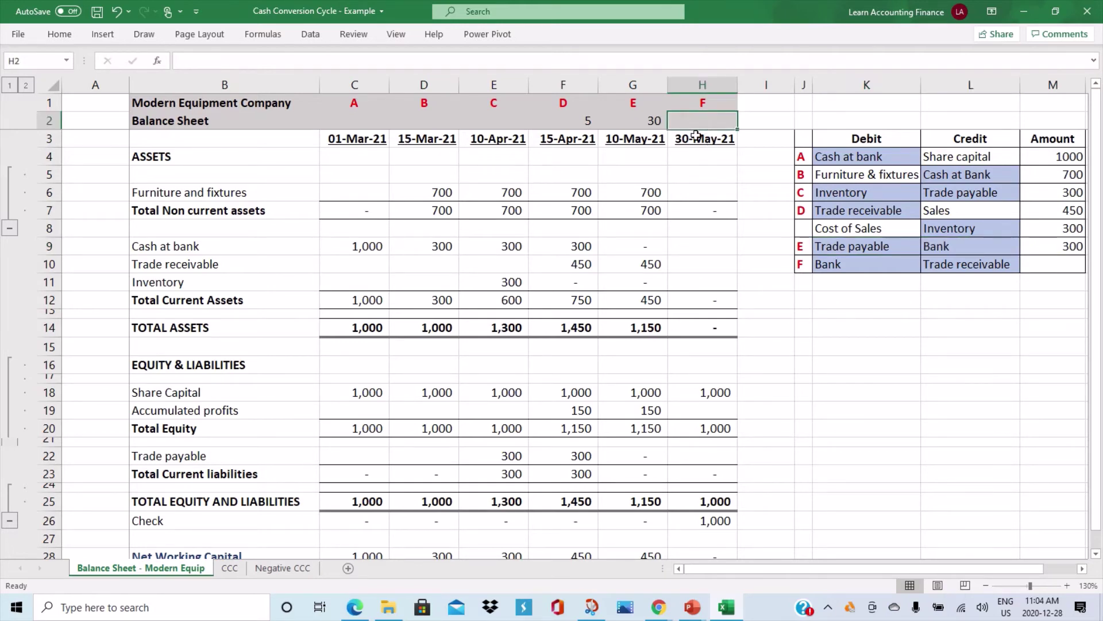
text(=)
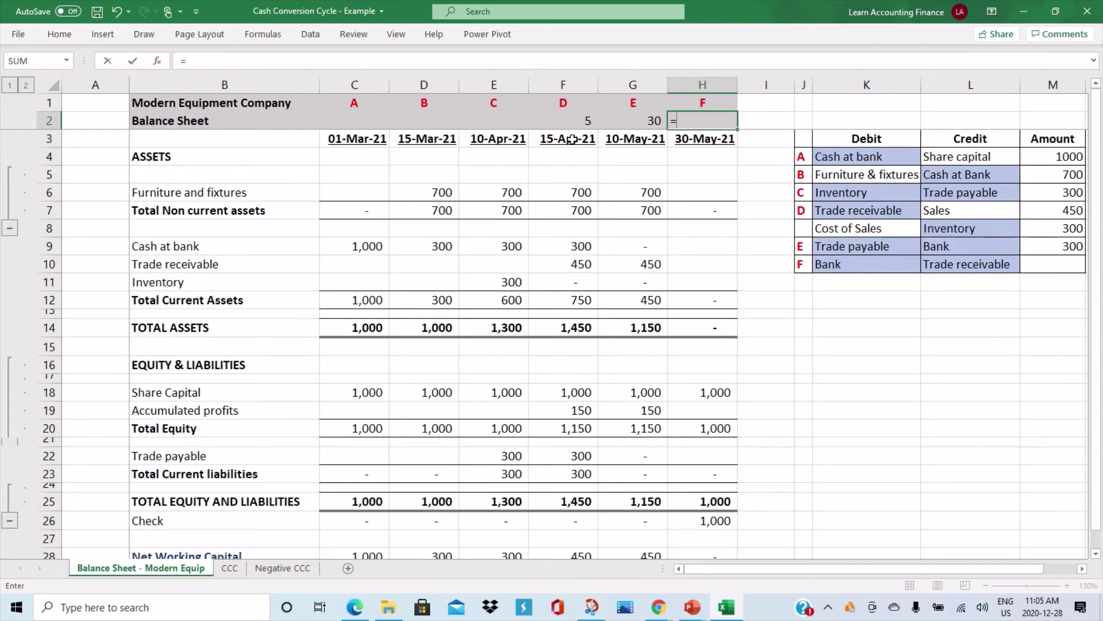
click(699, 141)
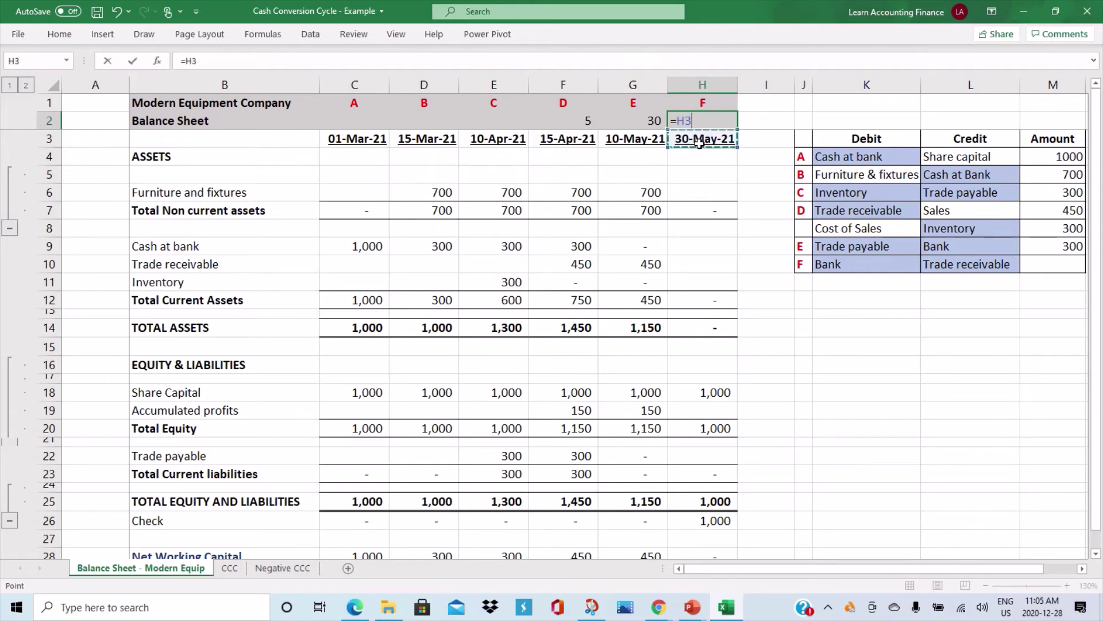
text(-)
click(589, 141)
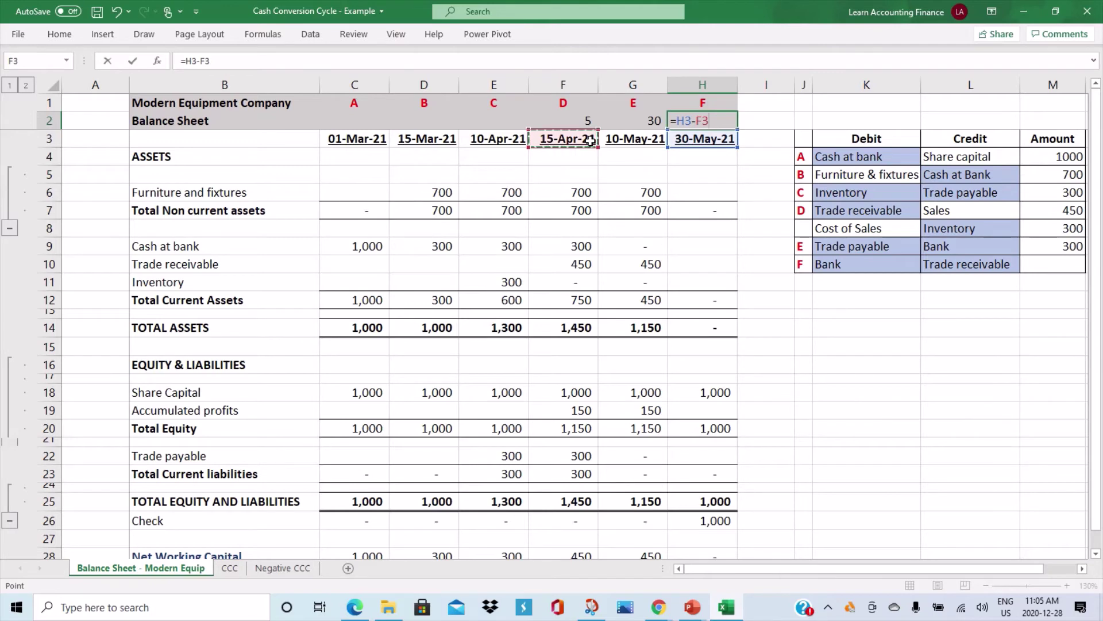
key(Return)
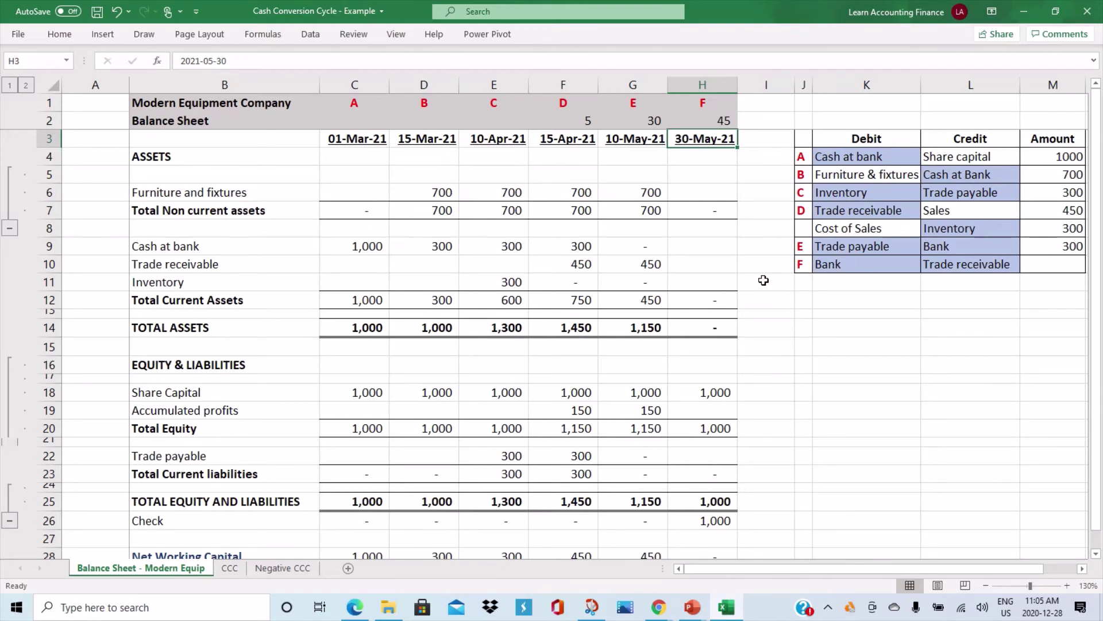
- Enter 450 as the amount of journal entry F, which debits Bank and credits Trade receivable
click(831, 270)
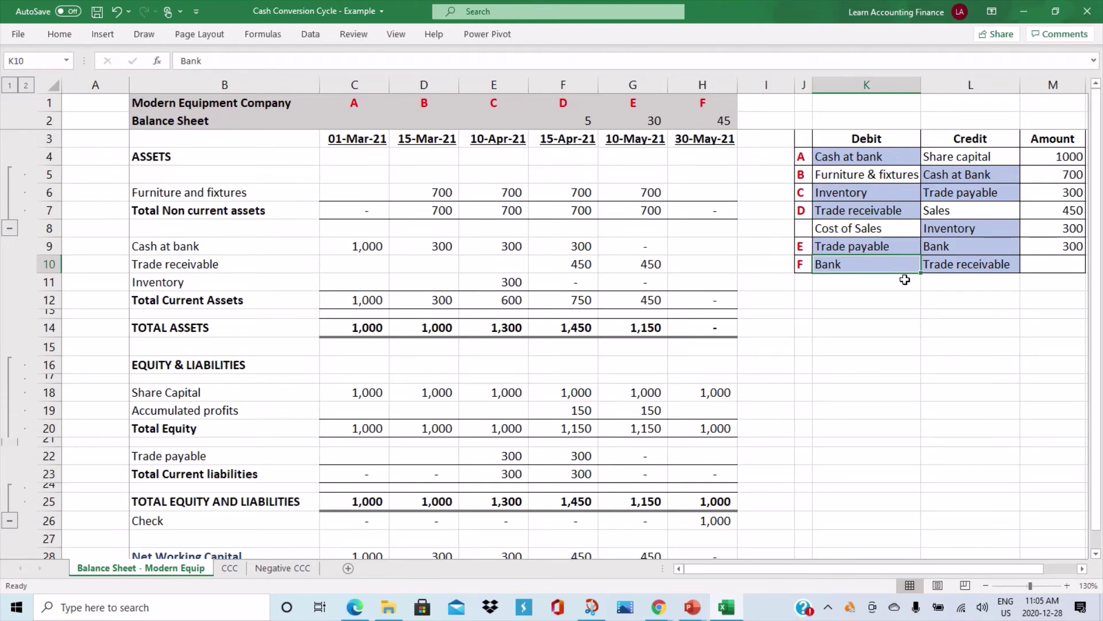
click(967, 268)
click(1037, 266)
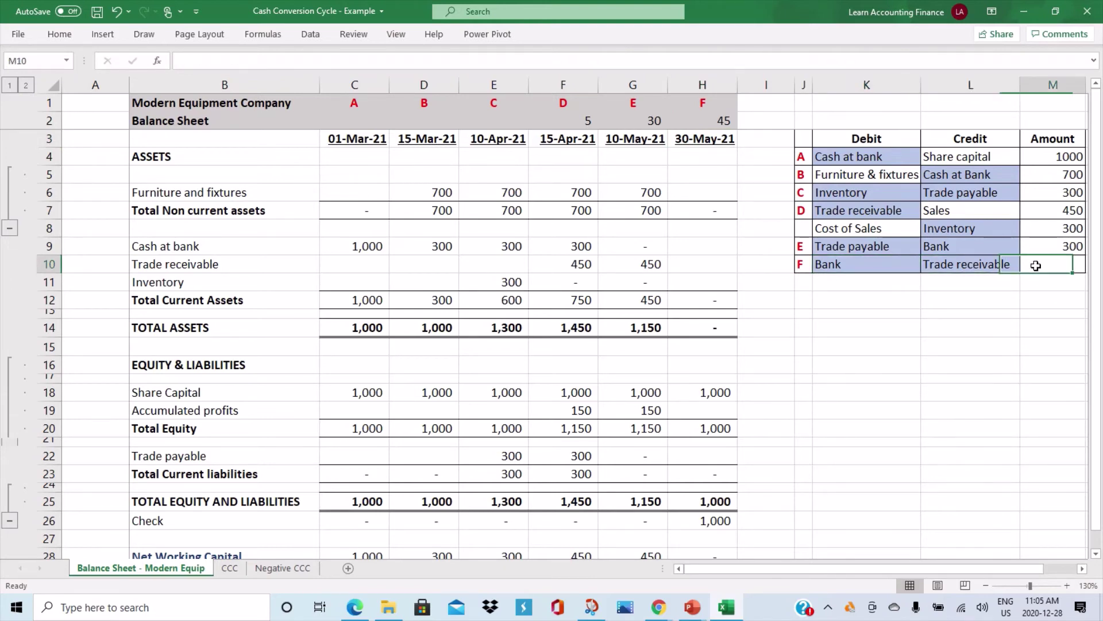
text(450)
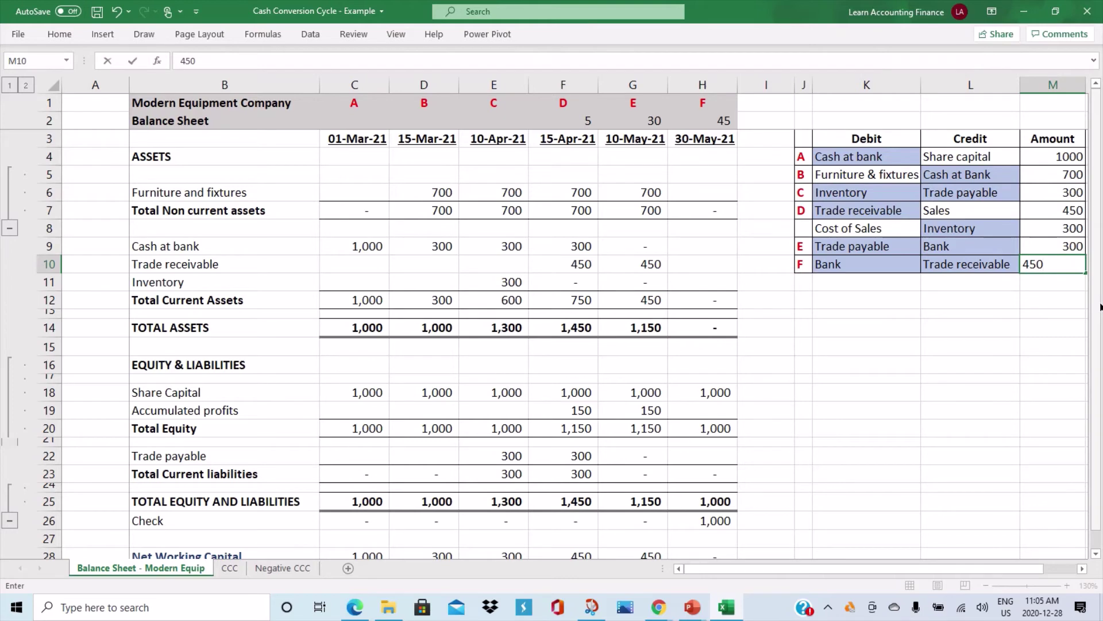
key(Return)
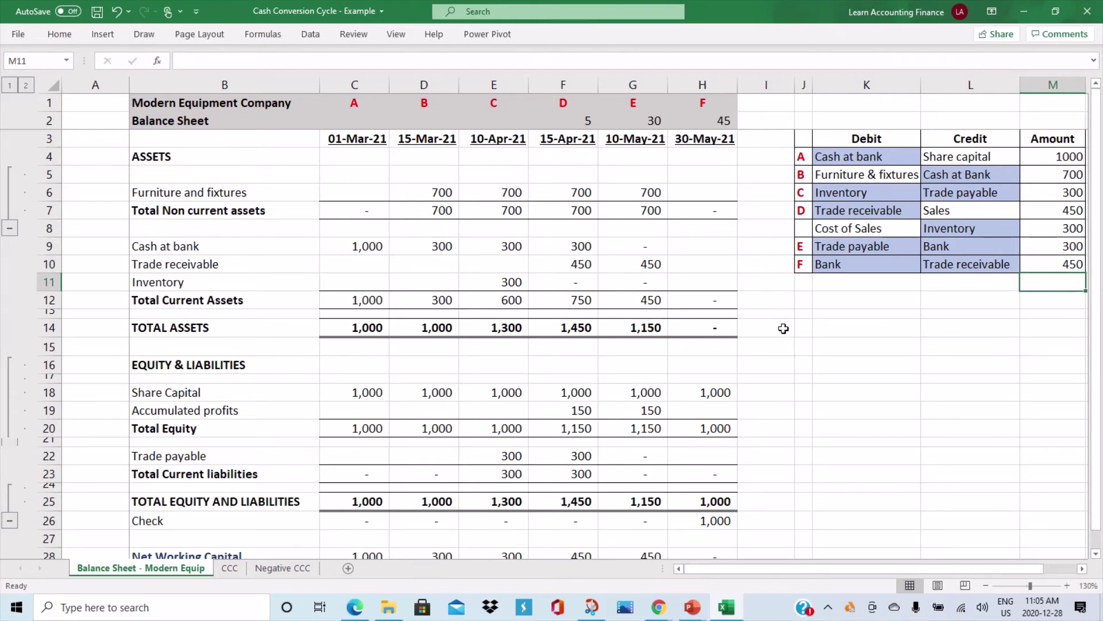
- Enter 0 for Trade receivable in the 30-May-21 column and select that date's Cash at bank cell
click(697, 268)
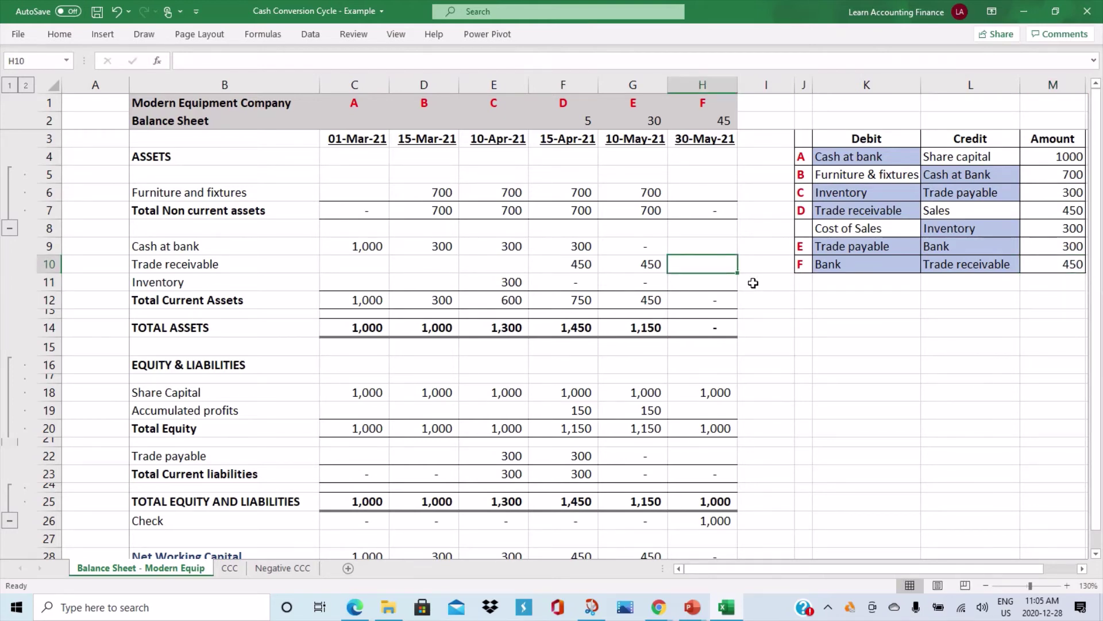
key(Left)
key(Right)
text(0)
key(Return)
key(Up)
key(Up)
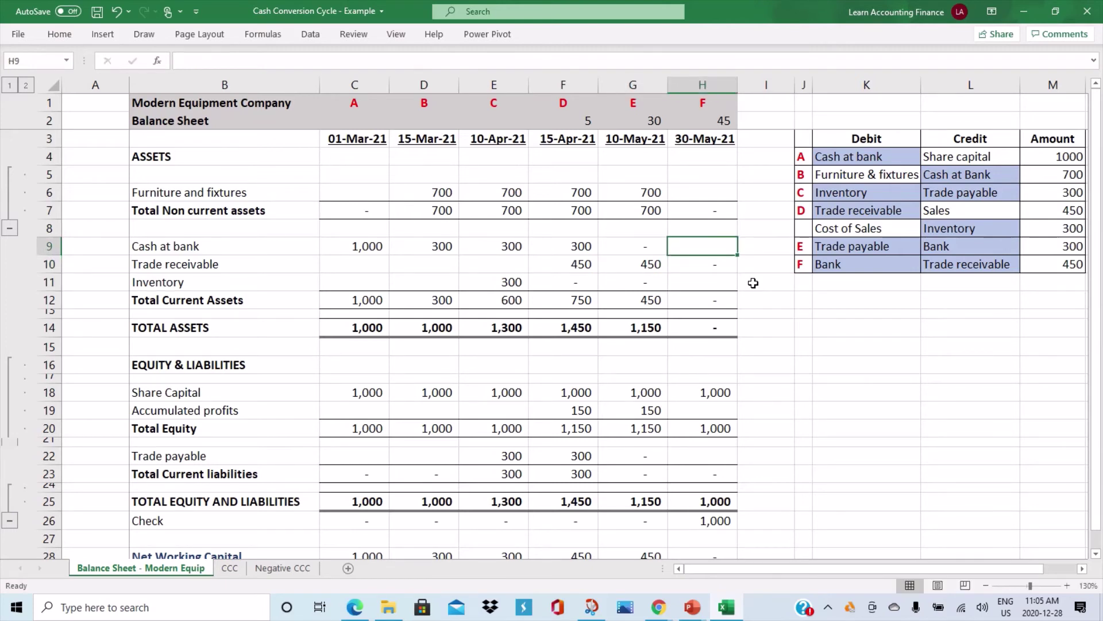
- Enter 450 as the Cash at bank balance in the 30-May-21 column
text(450)
key(Return)
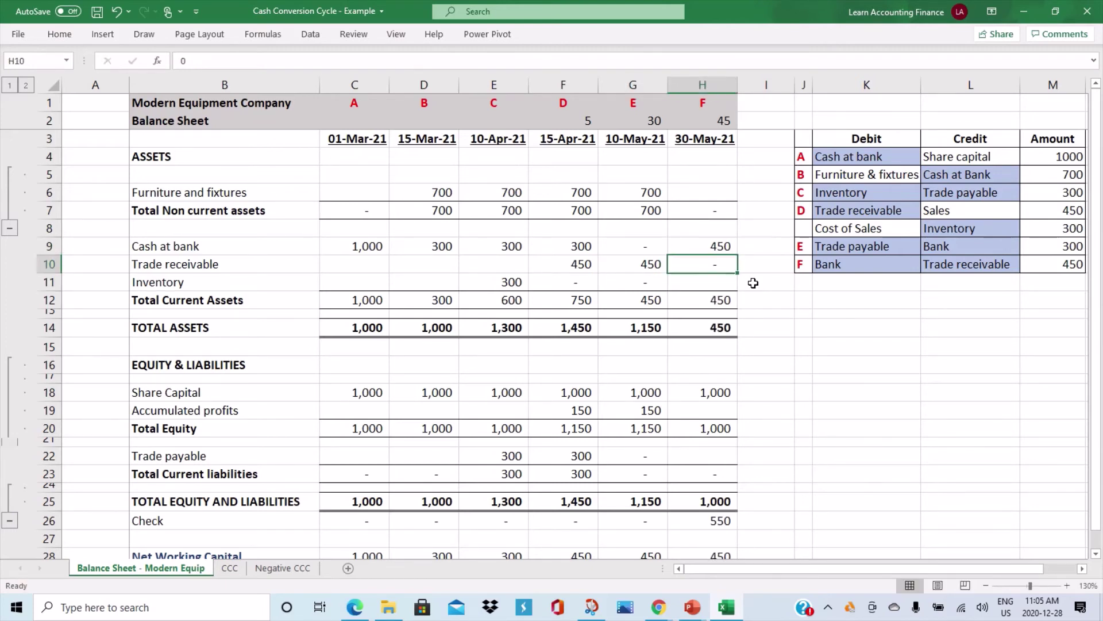
key(Up)
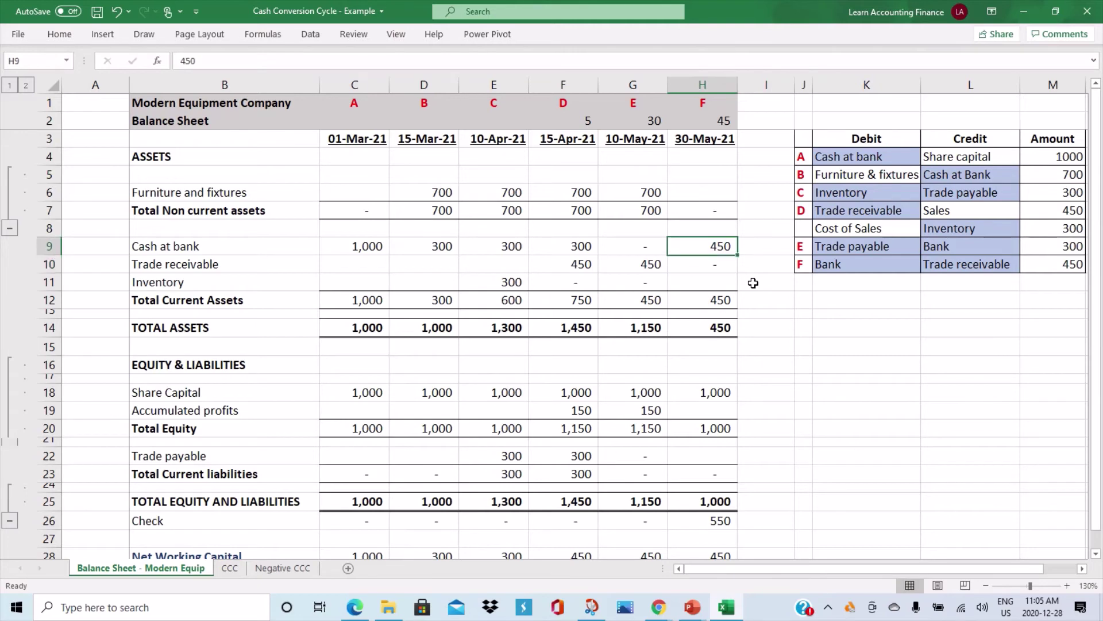
- Carry the Furniture and fixtures balance from 10-May-21 forward to the 30-May-21 column with the formula =+G6
click(714, 192)
text(+)
key(Left)
key(Return)
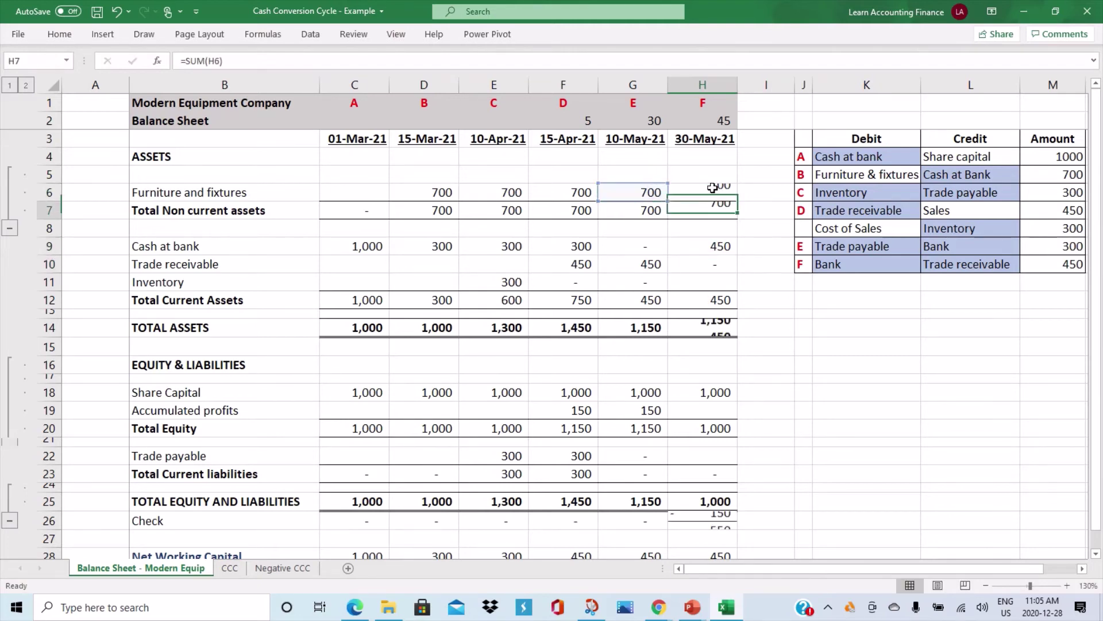
click(712, 188)
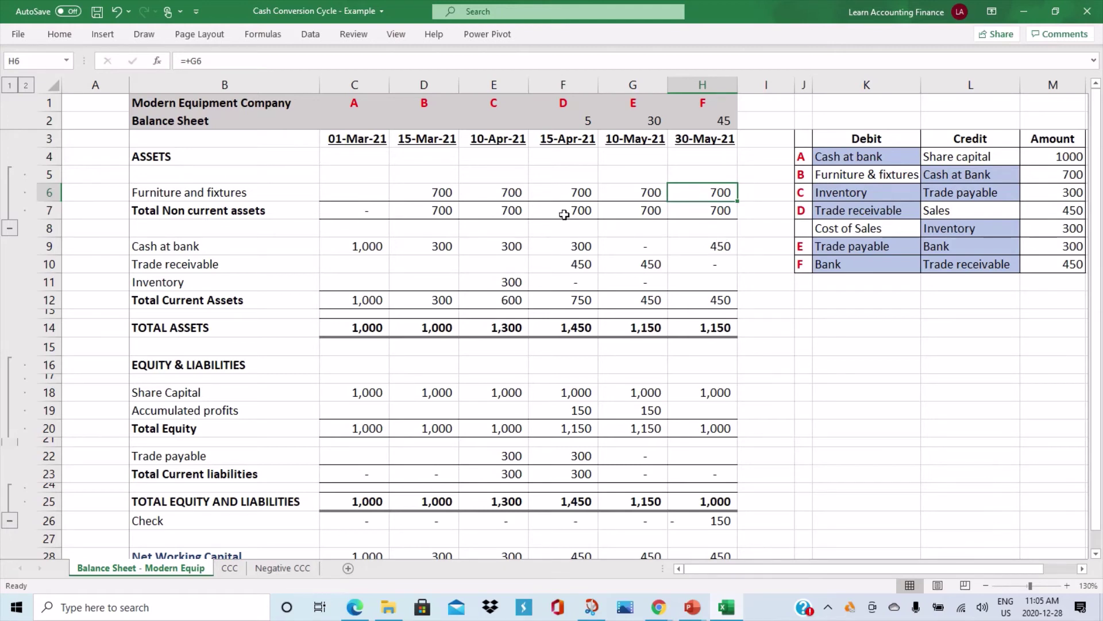
click(563, 195)
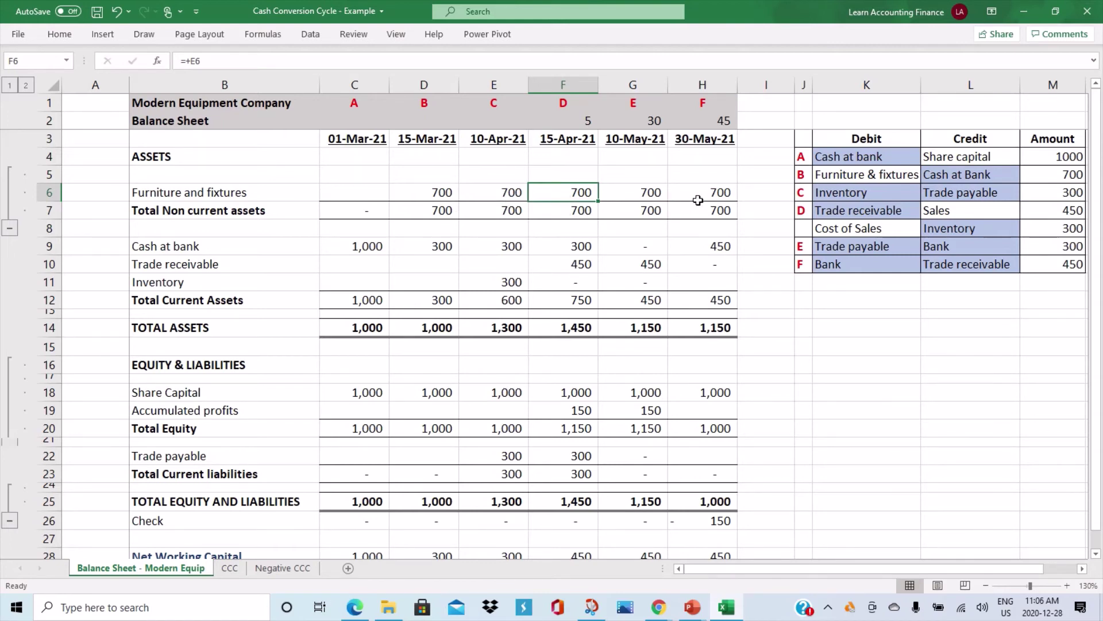
- Carry Accumulated profits from 10-May-21 forward to the 30-May-21 column with the formula =+G19
click(702, 356)
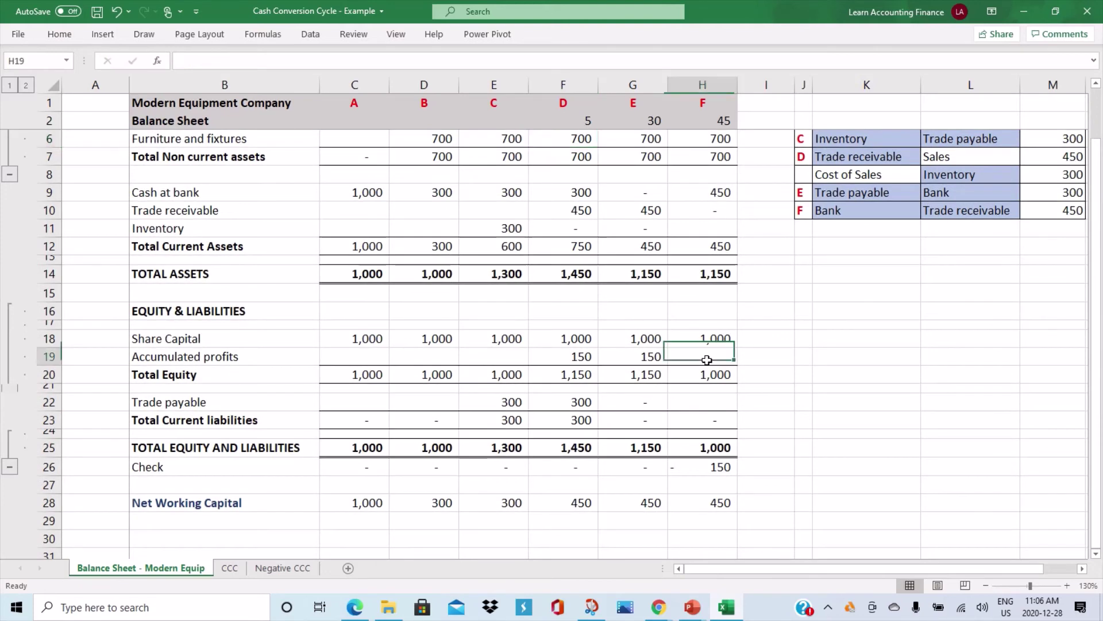
text(=)
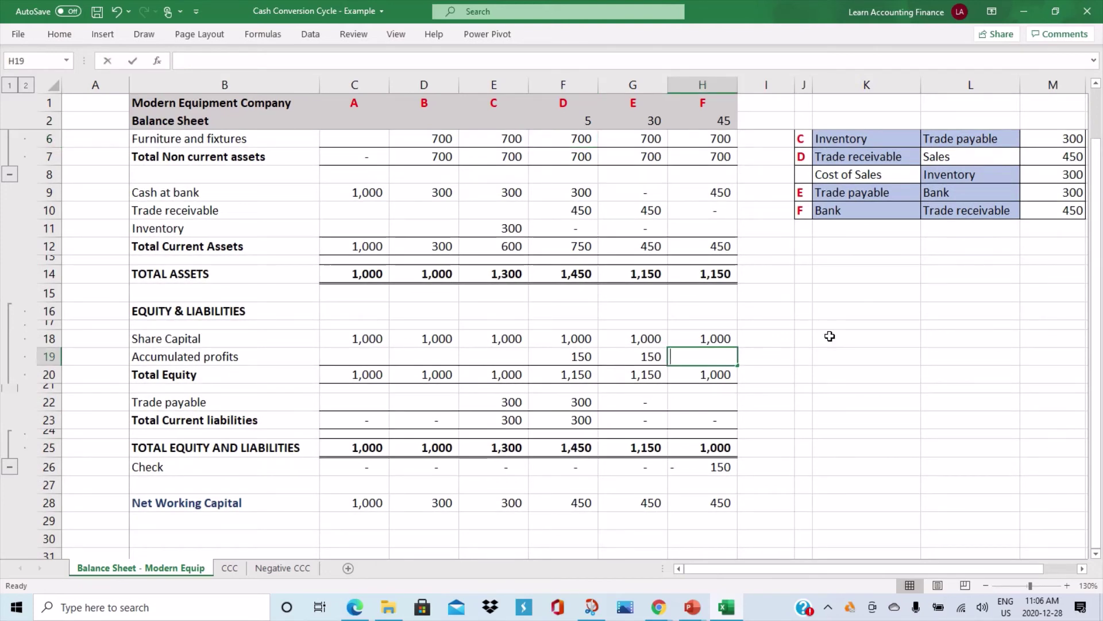
key(Left)
key(Return)
key(Up)
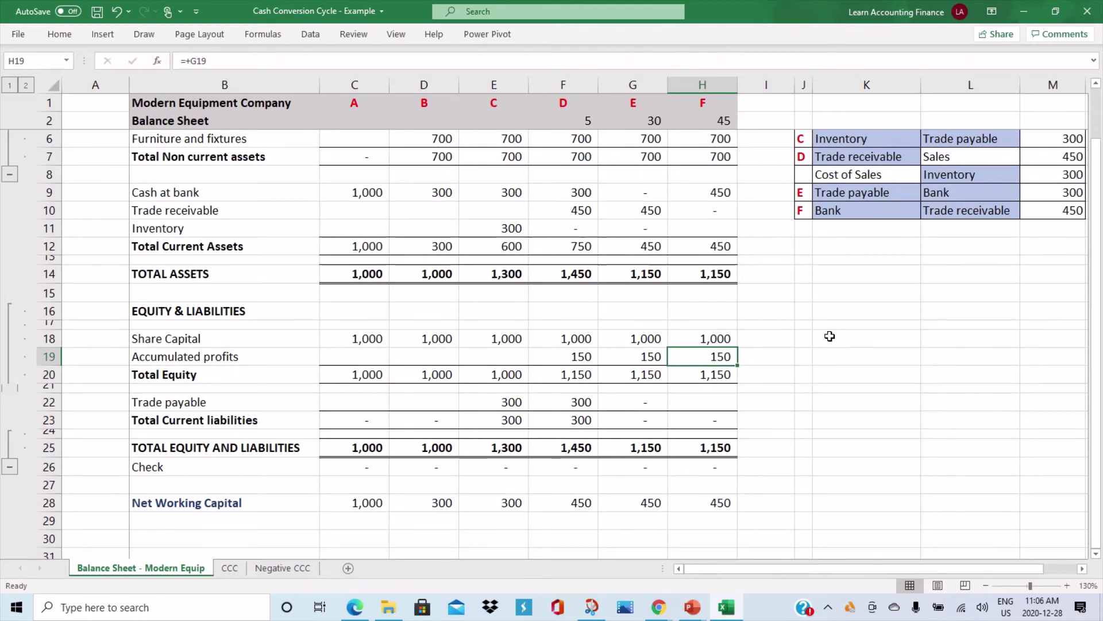
- Enter 0 for Trade payable in the 30-May-21 column and compare that date's Net Working Capital with 15-Mar-21
click(722, 398)
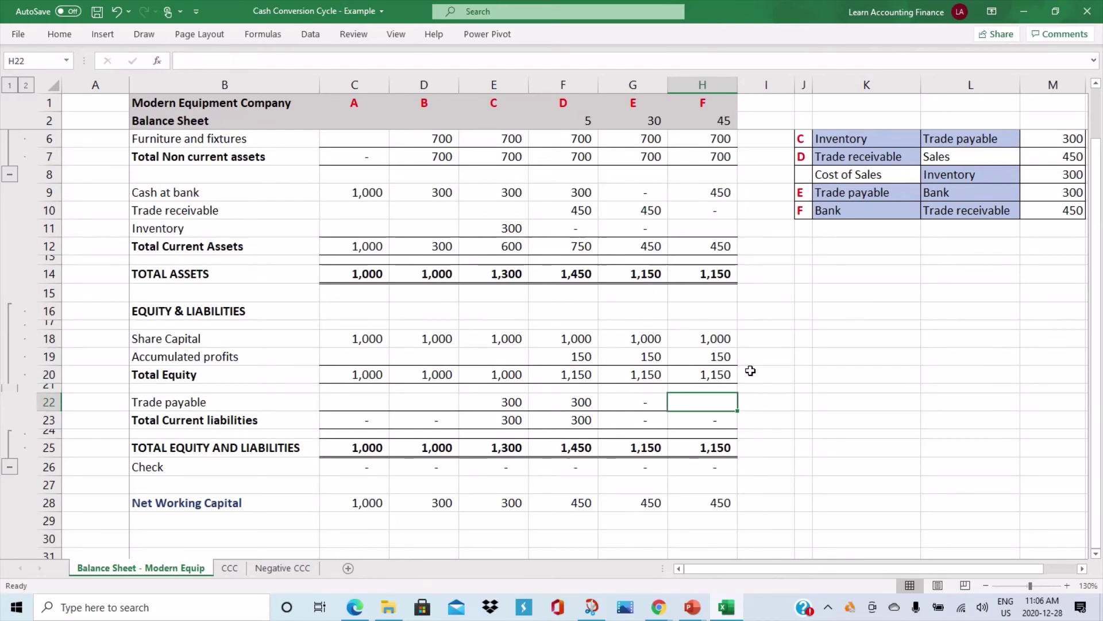
text(0)
key(Return)
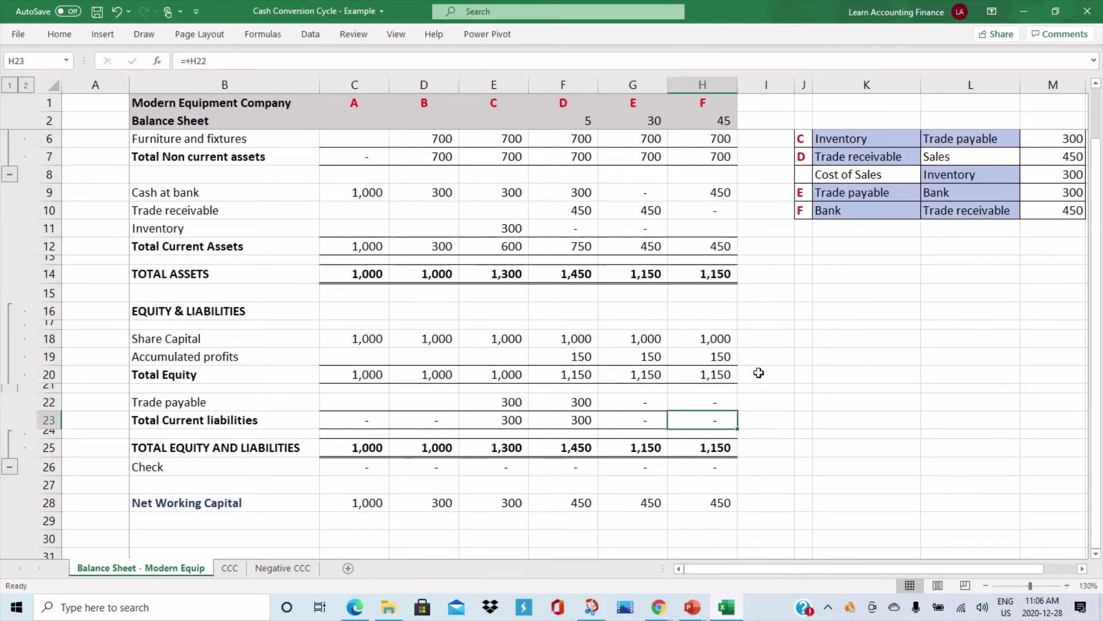
click(722, 504)
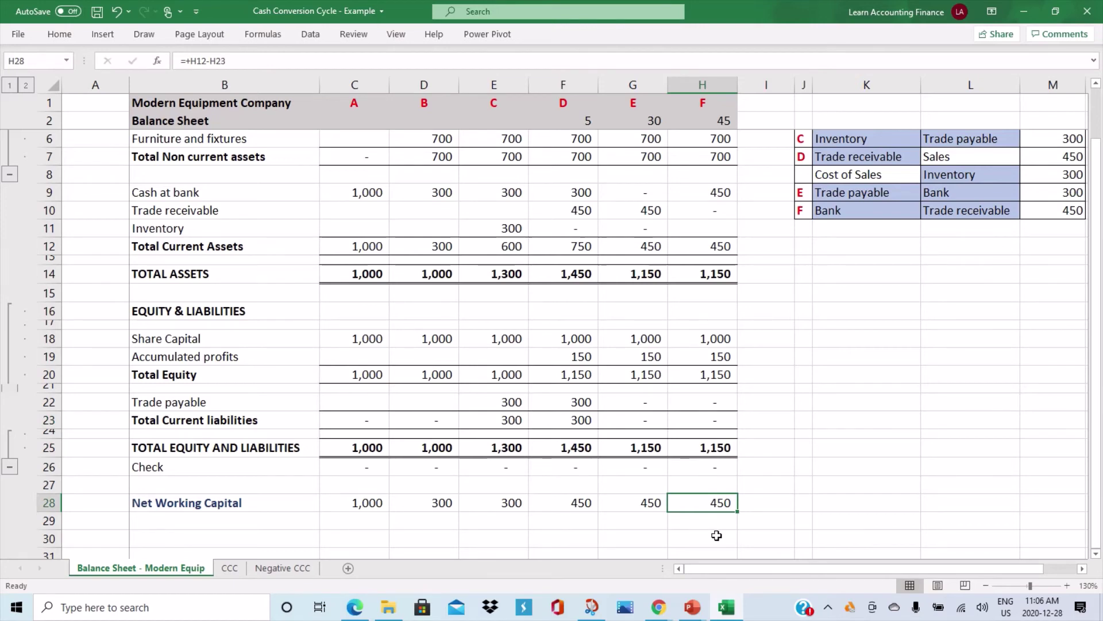
click(448, 504)
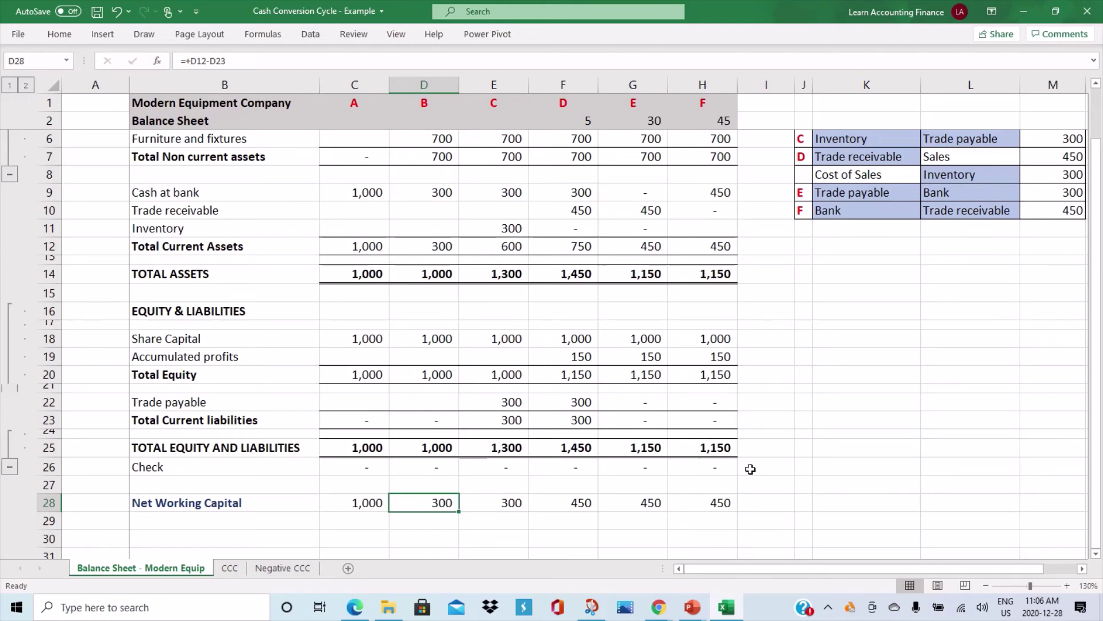
click(724, 505)
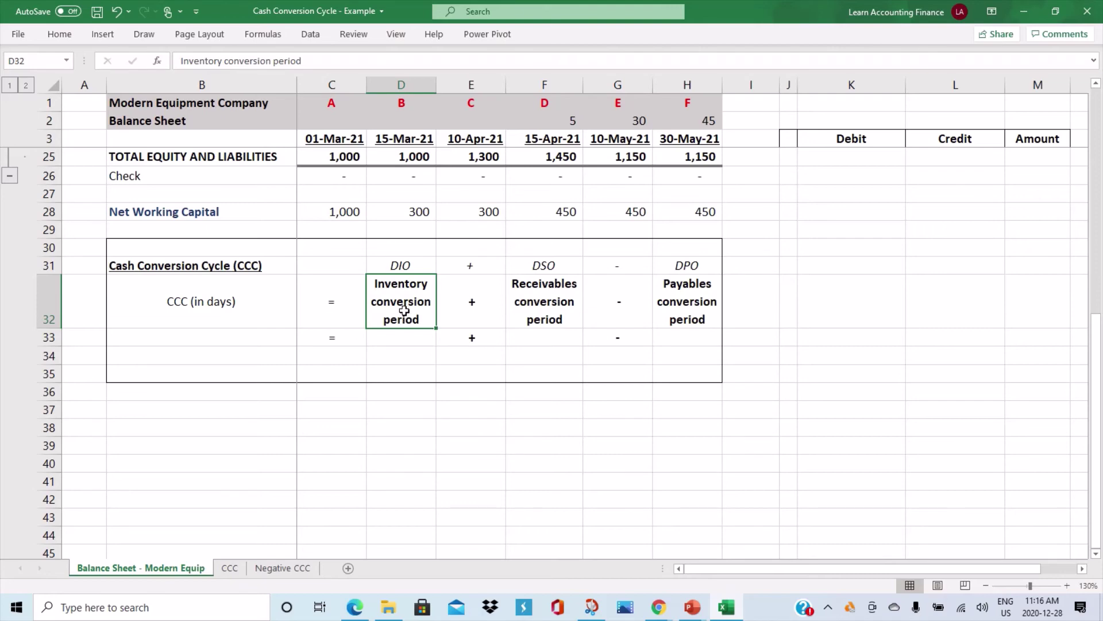
- Examine the Cash Conversion Cycle formula's inventory, receivables and payables conversion periods together with their abbreviations DIO, DSO and DPO
click(209, 267)
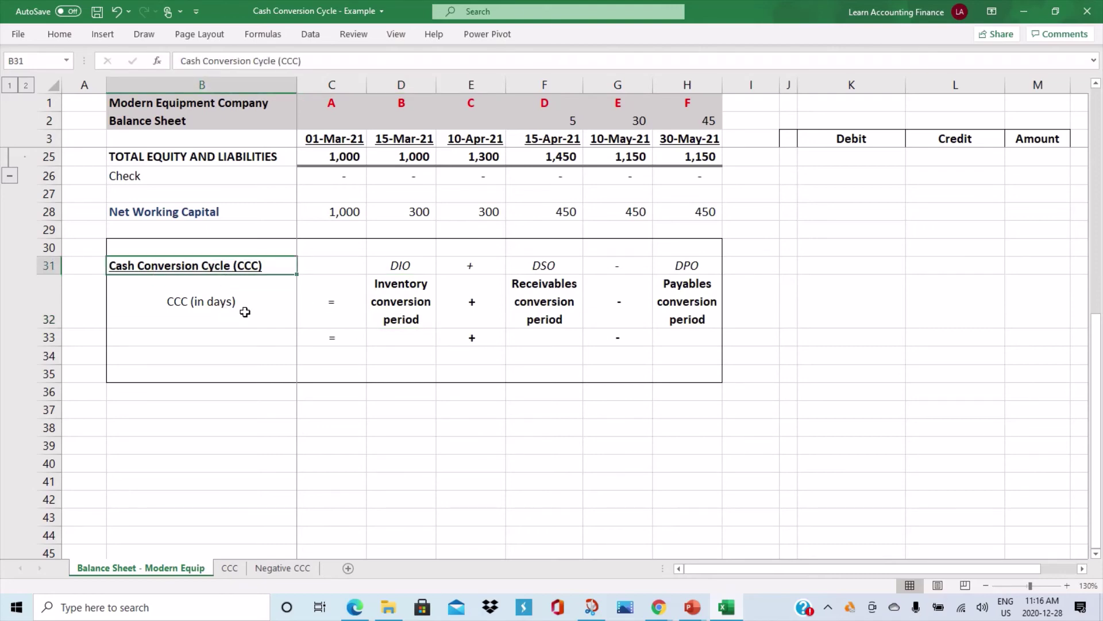
click(424, 319)
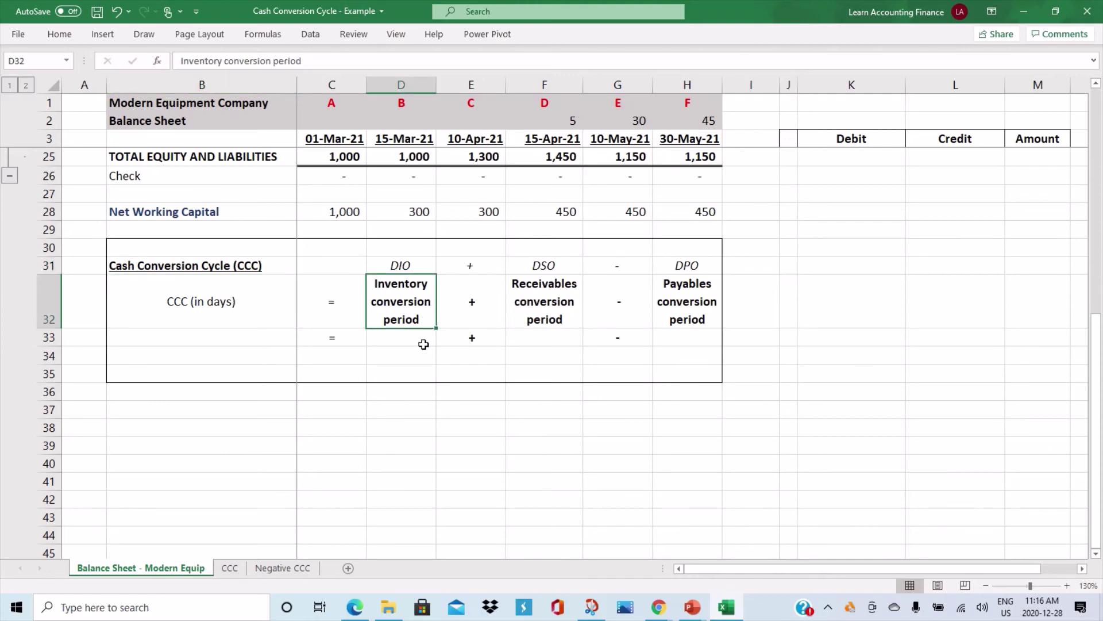
click(467, 309)
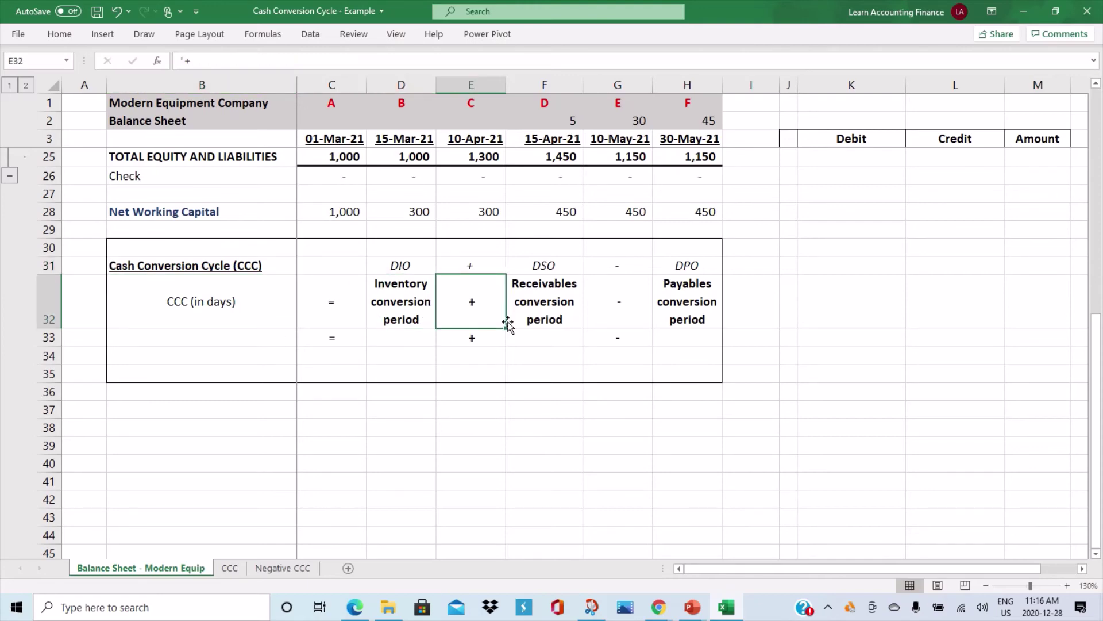
click(559, 308)
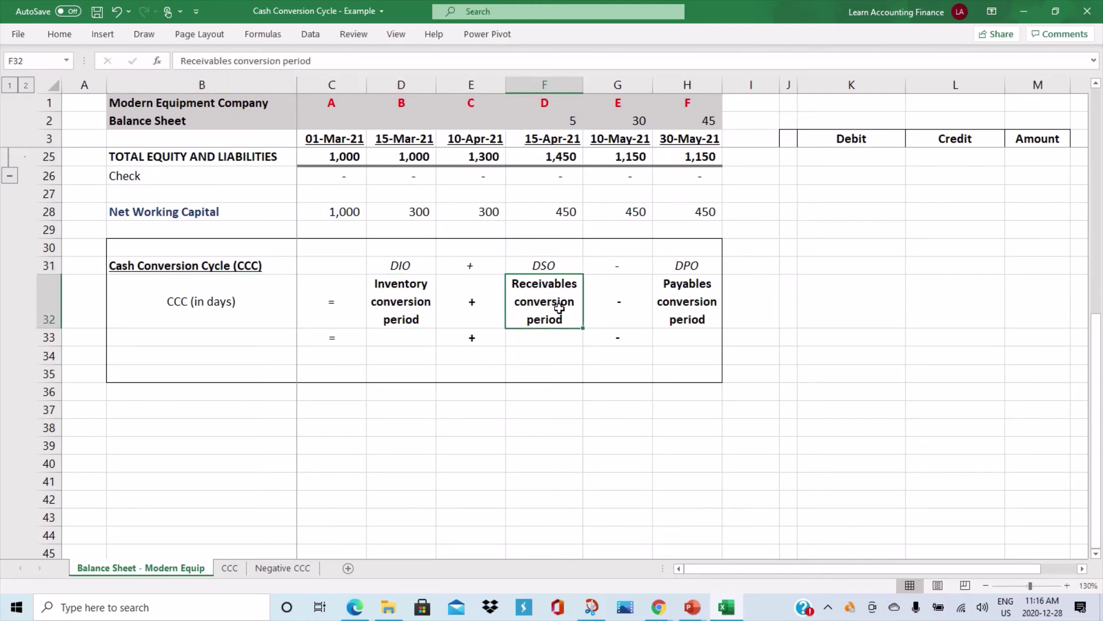
click(608, 308)
click(706, 305)
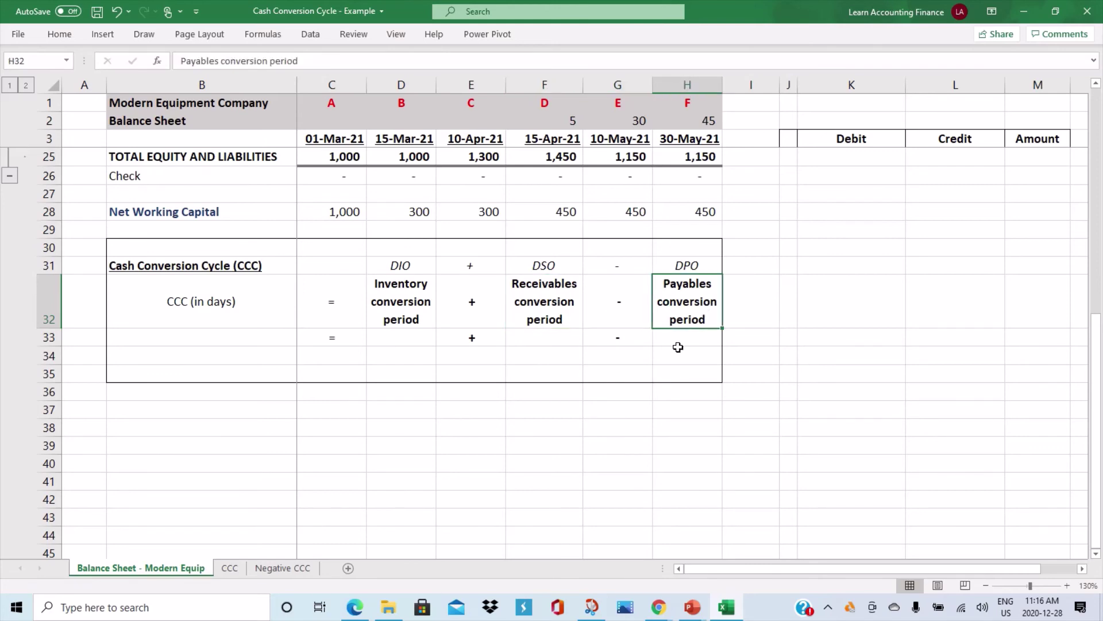
click(415, 303)
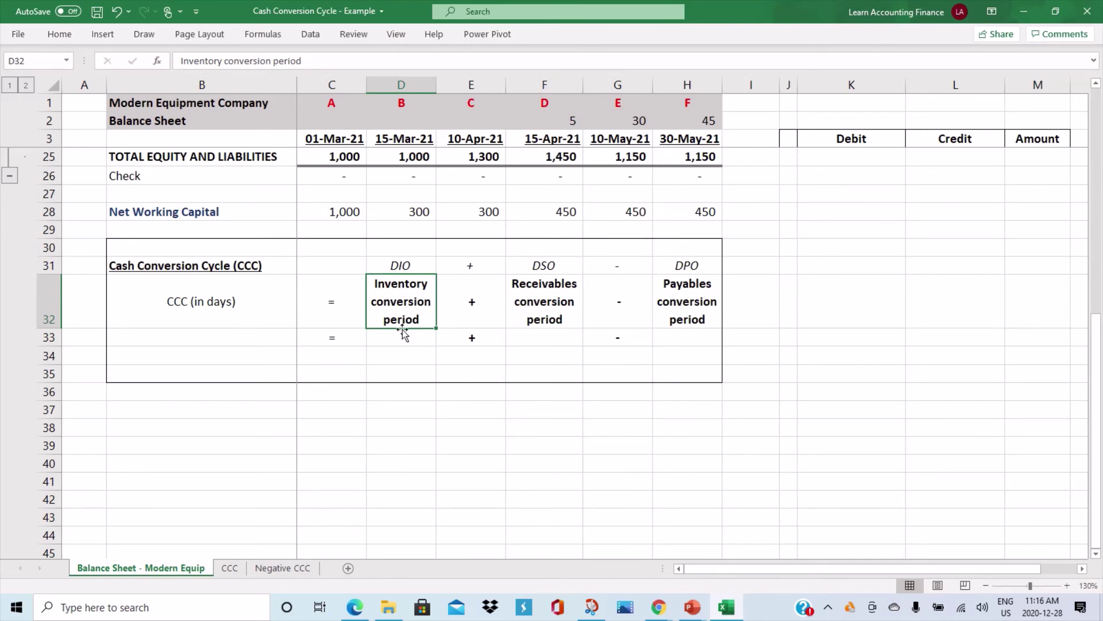
click(401, 272)
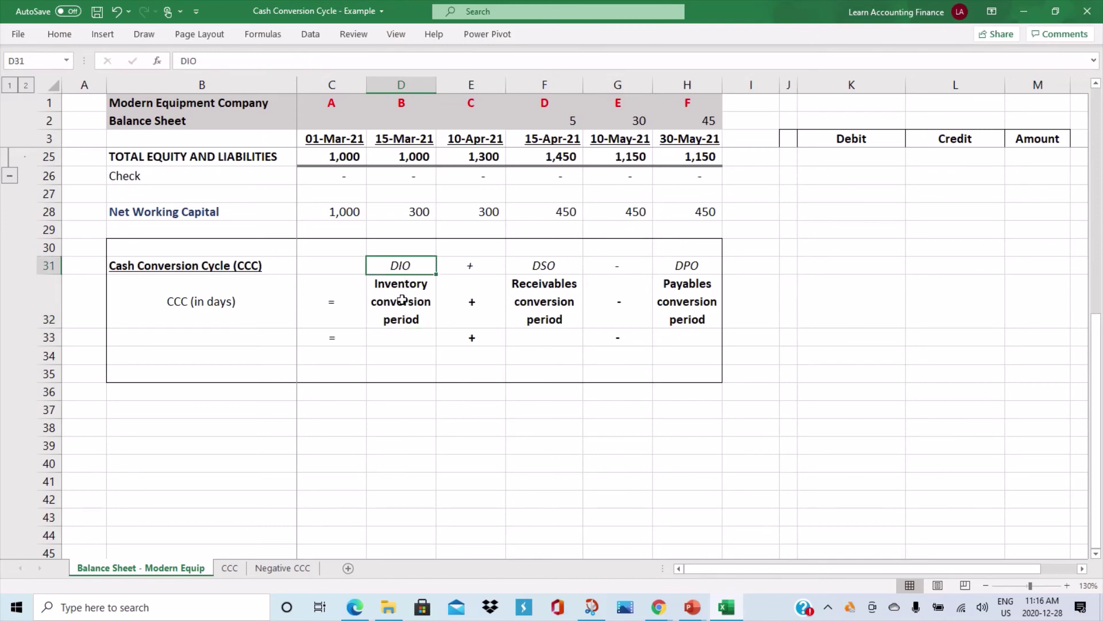
click(497, 272)
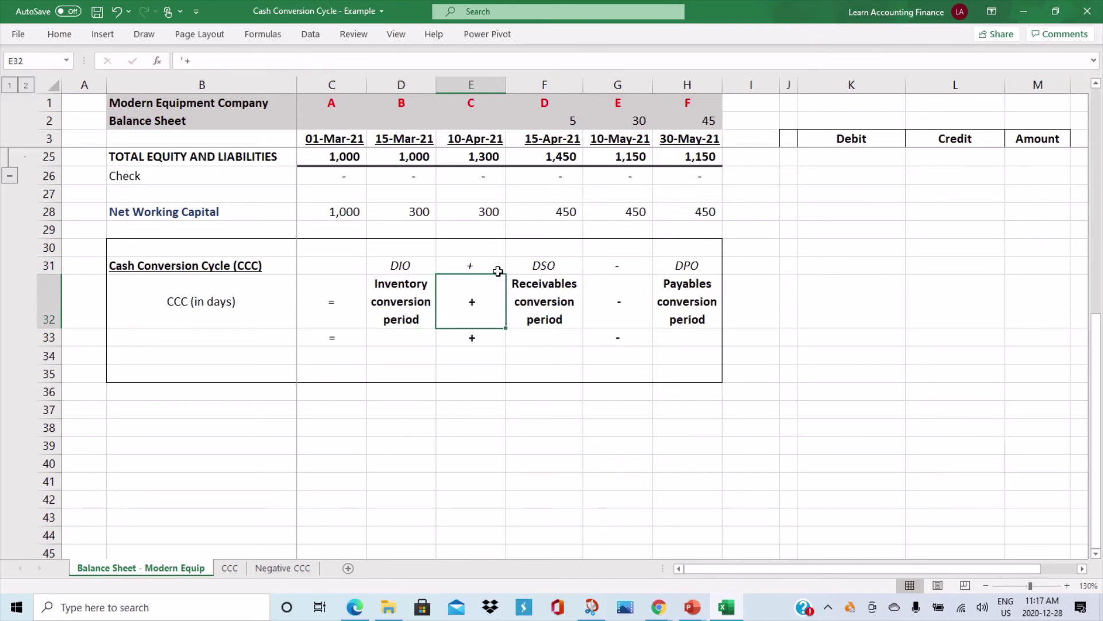
click(551, 267)
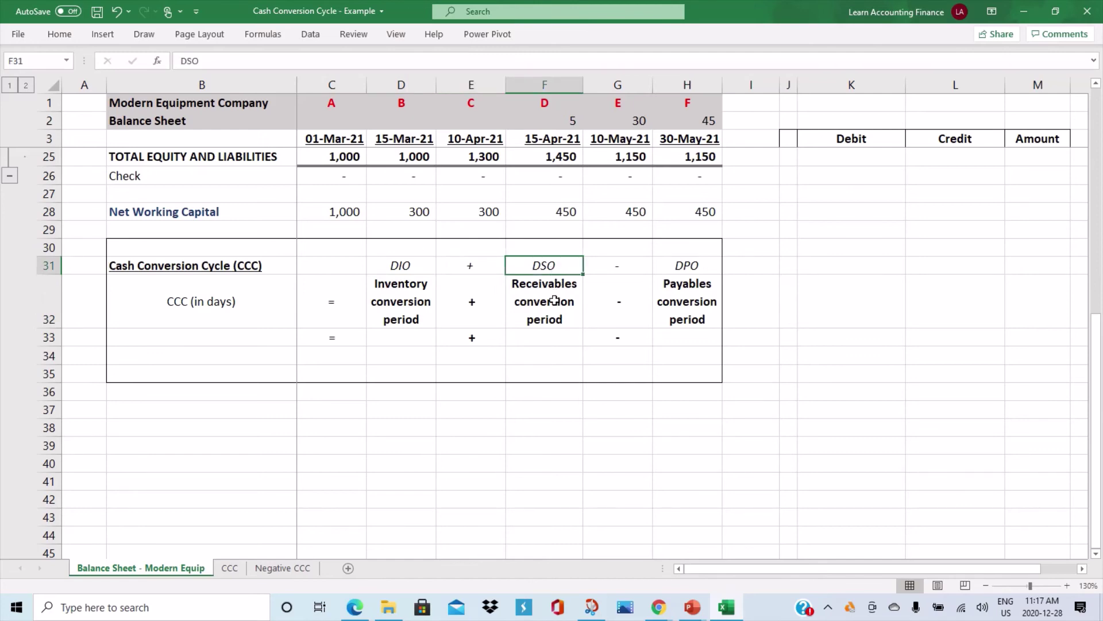
click(617, 265)
click(684, 262)
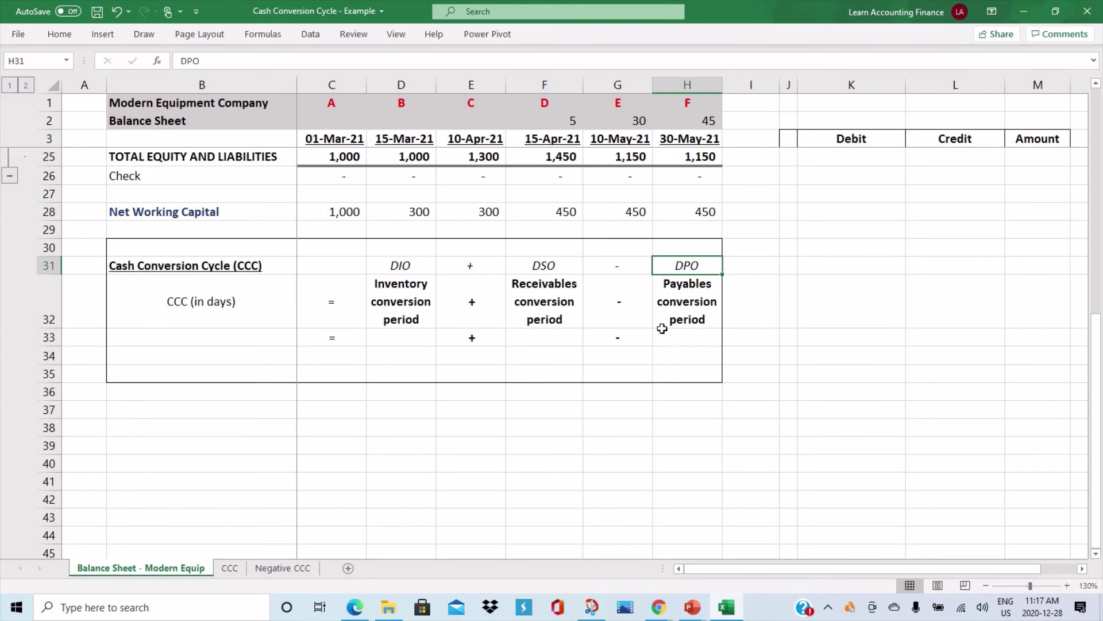
- Fill the inventory conversion period in cell D33 by linking it to the 15-Apr-21 day count in F2
scroll(644, 310, up, 7)
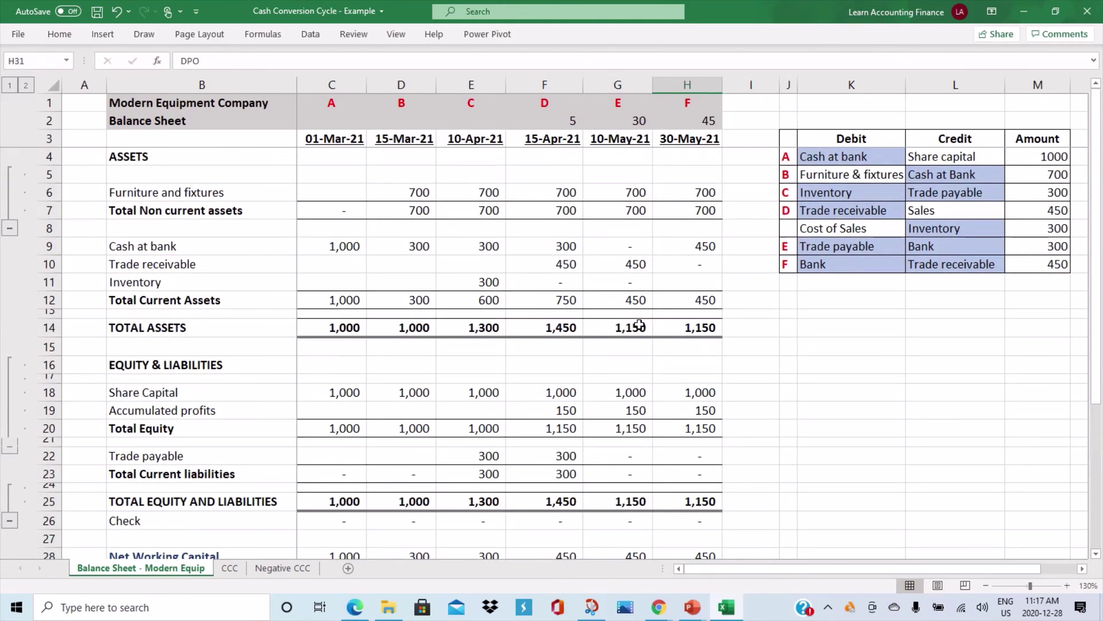
click(481, 140)
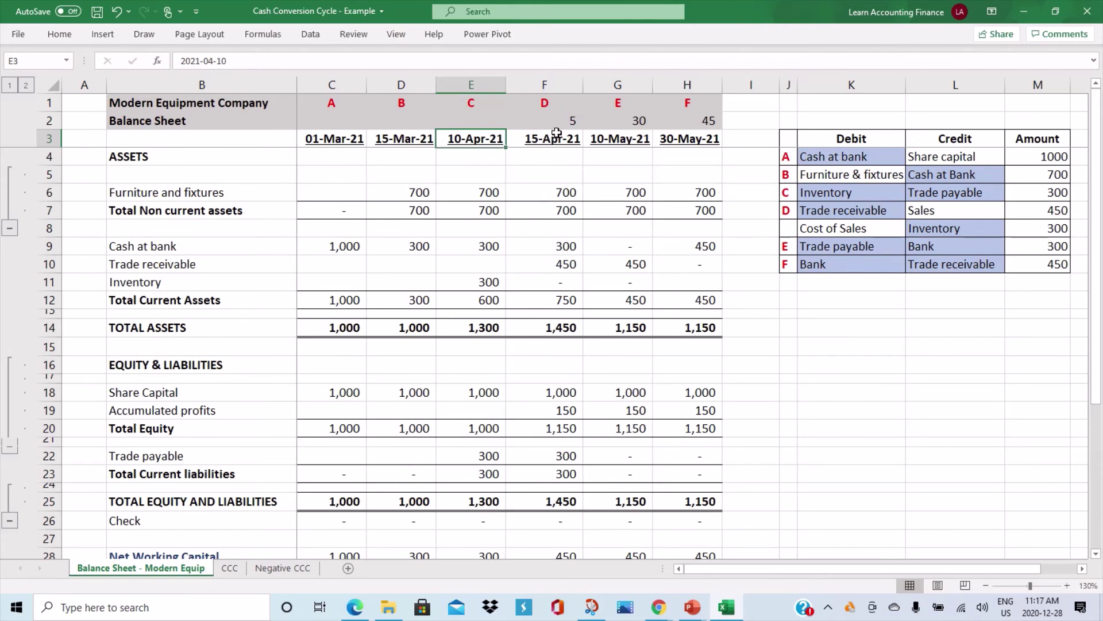
scroll(431, 229, down, 4)
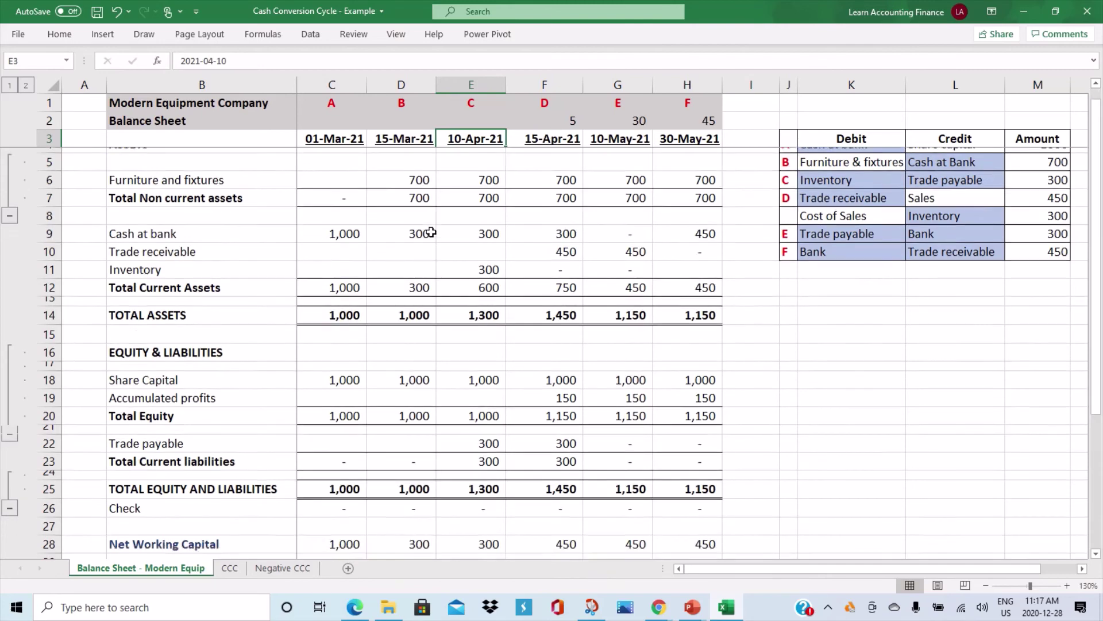
click(411, 526)
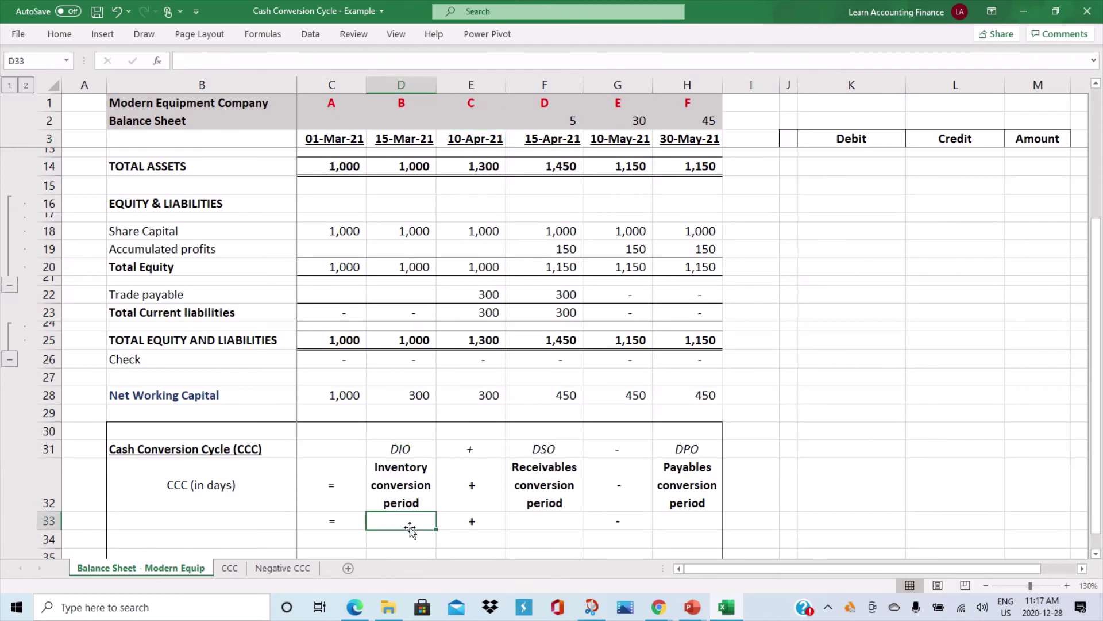
text(+)
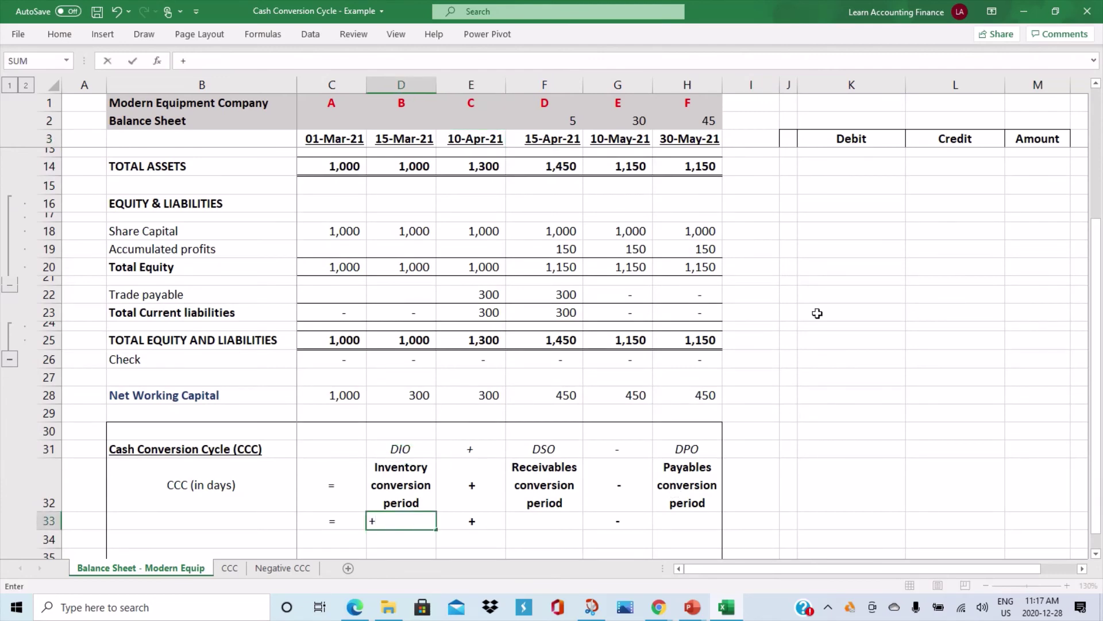
click(545, 121)
key(Return)
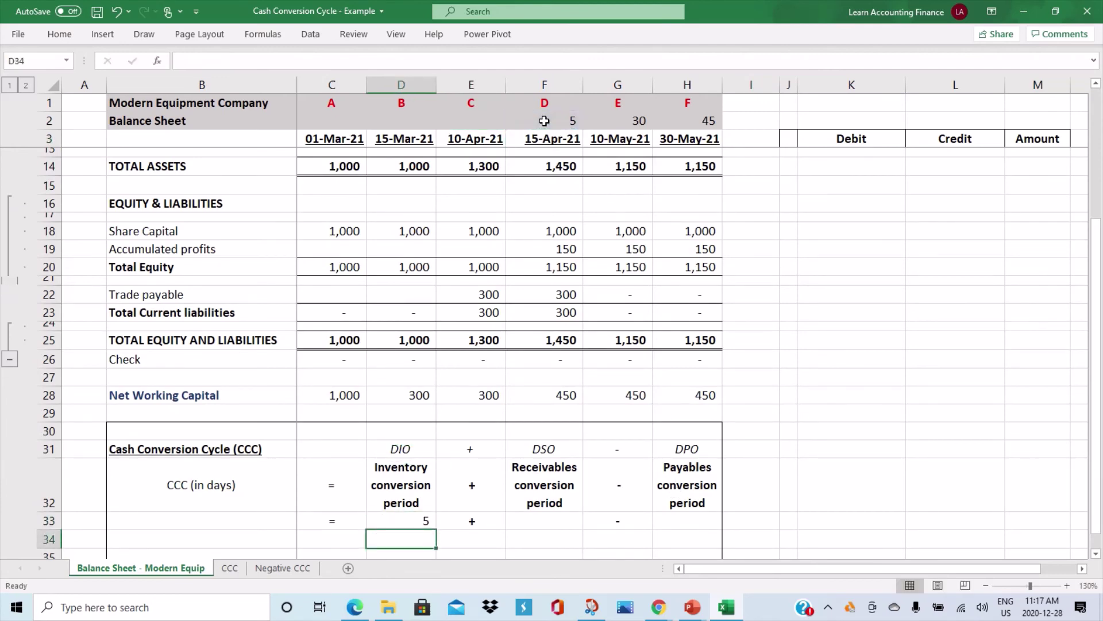
- Fill the receivables conversion period in cell F33 by linking it to the 30-May-21 day count in H2
click(551, 522)
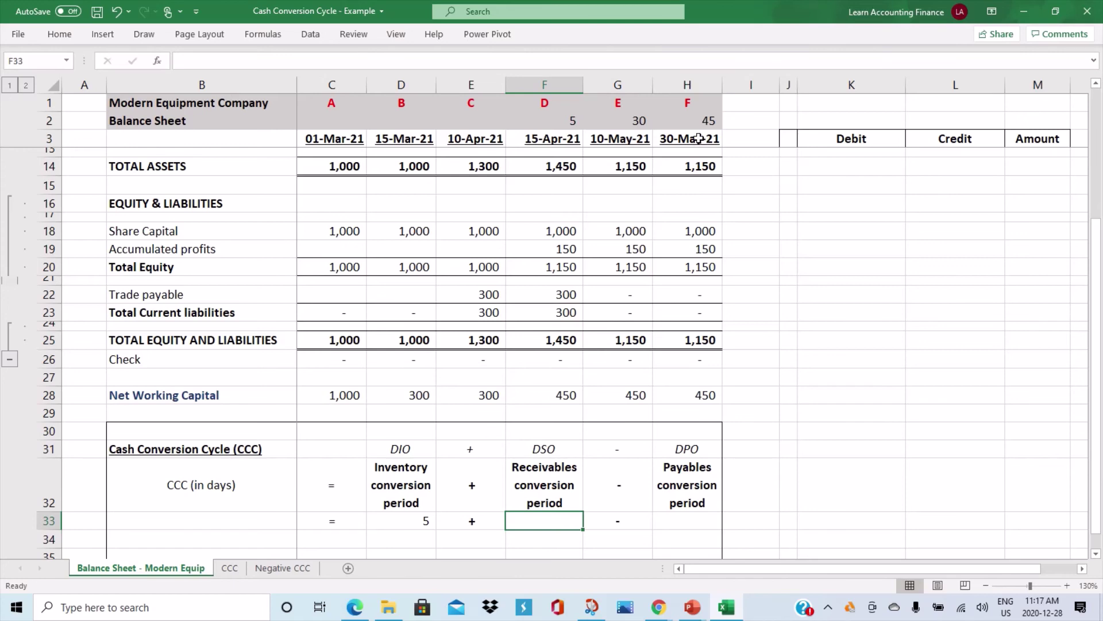
text(+)
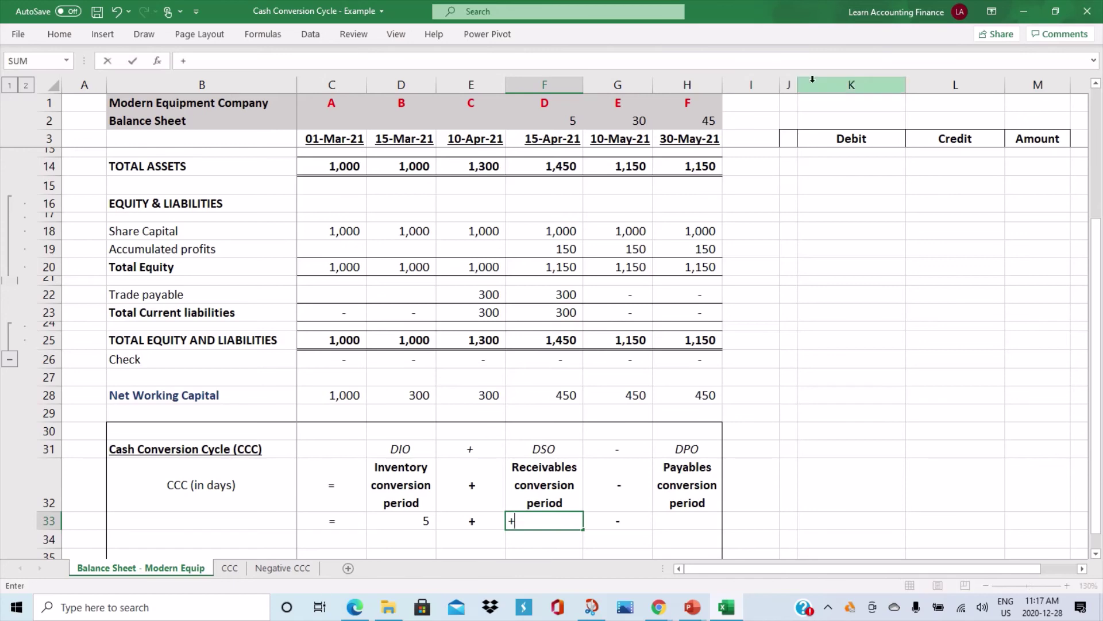
click(711, 119)
key(Return)
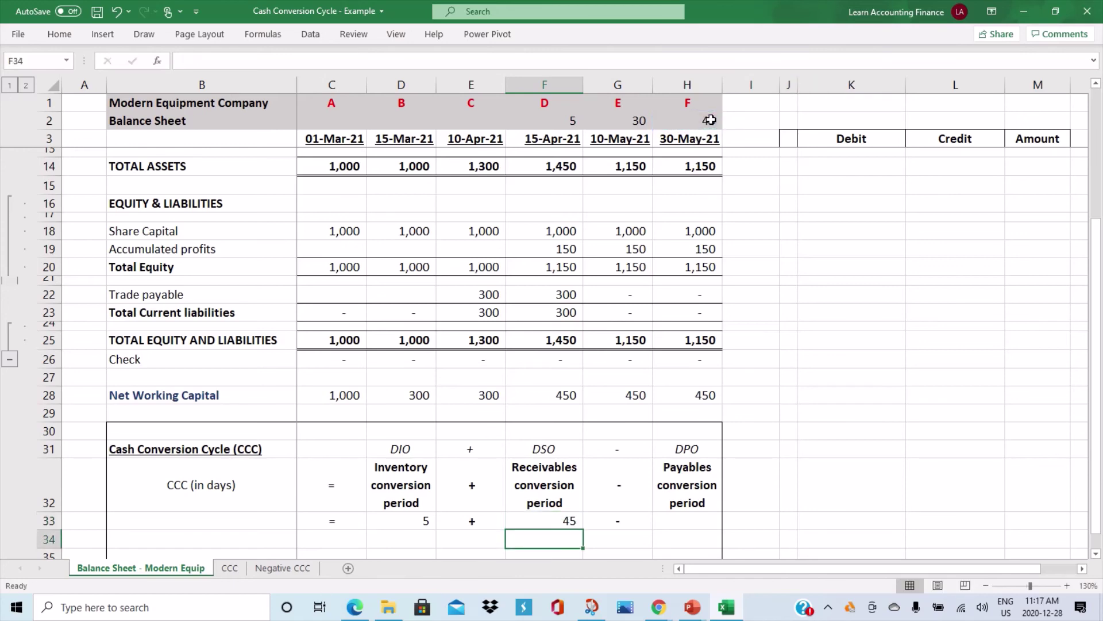
- Fill the payables conversion period in cell H33 by linking it to the 10-May-21 day count in G2
click(699, 515)
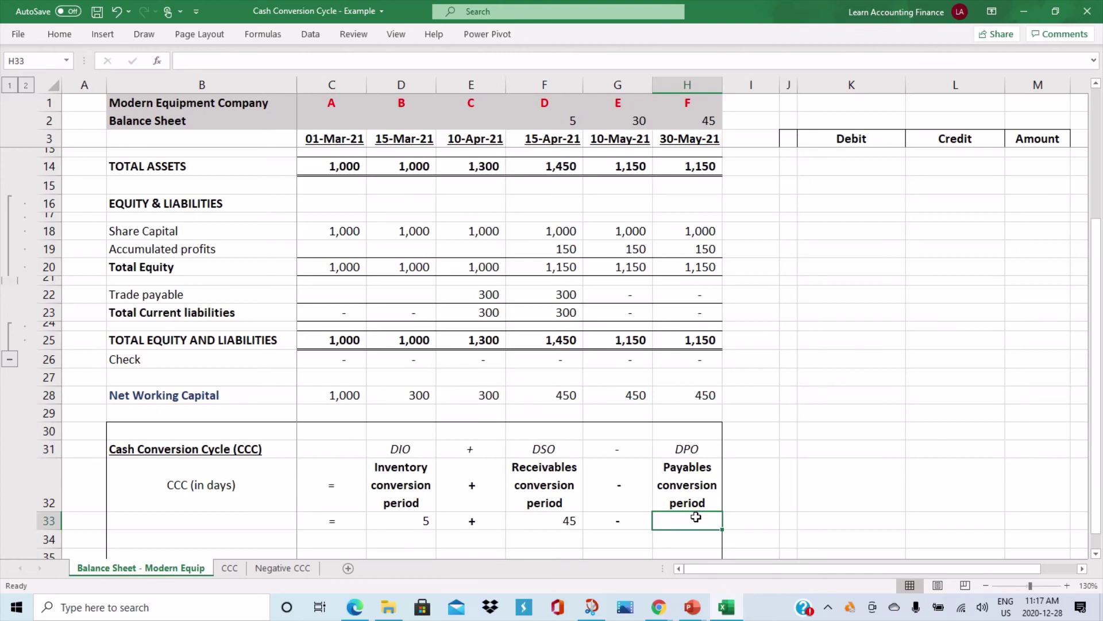
text(+)
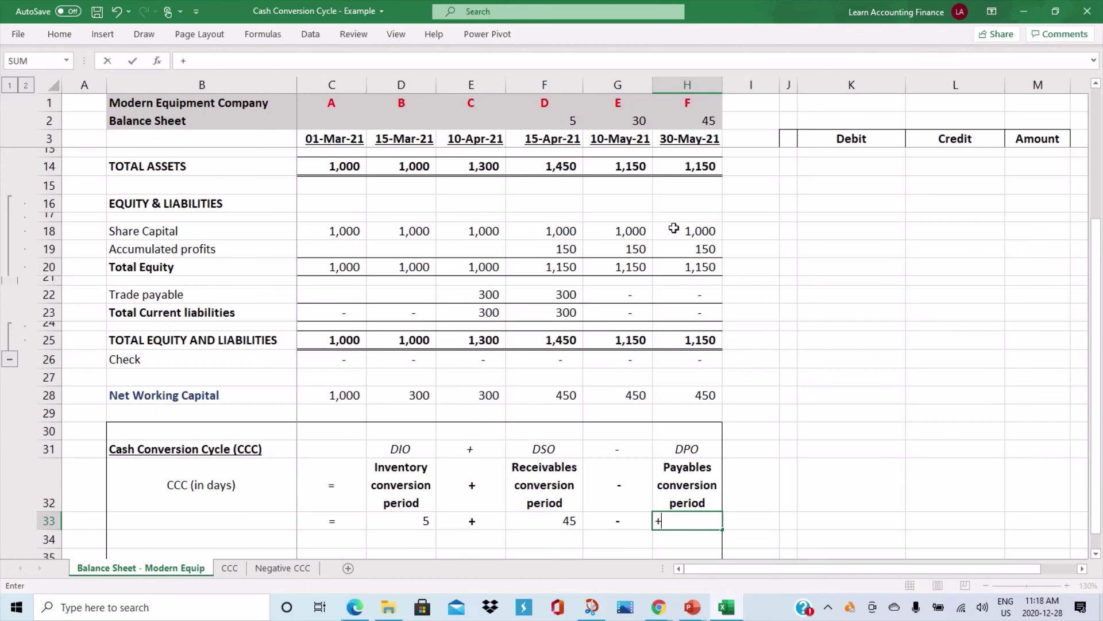
click(629, 123)
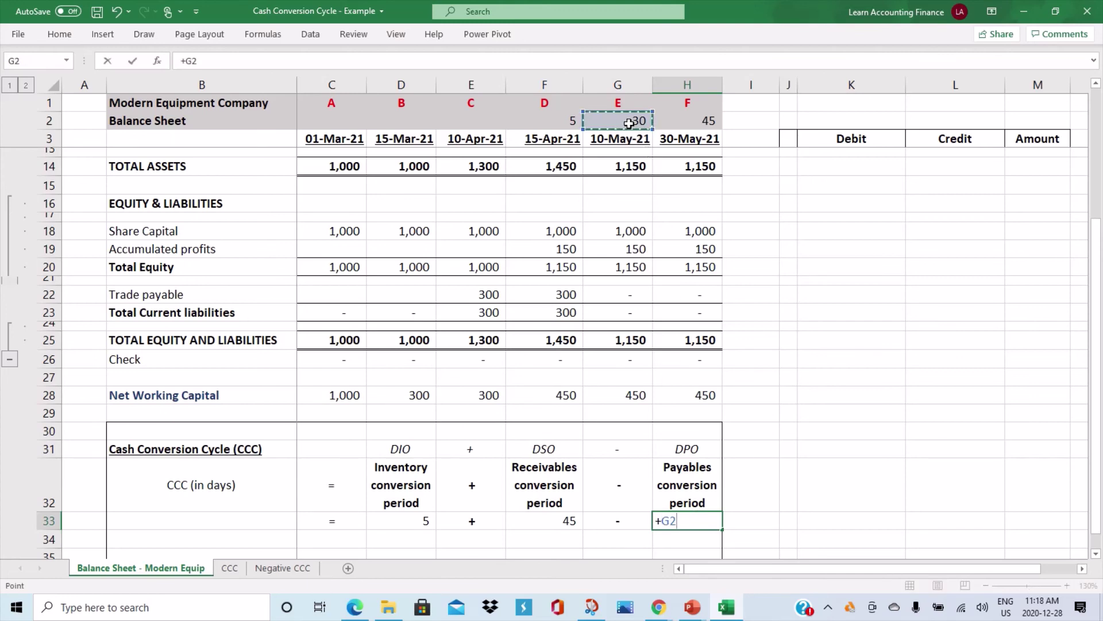
key(Return)
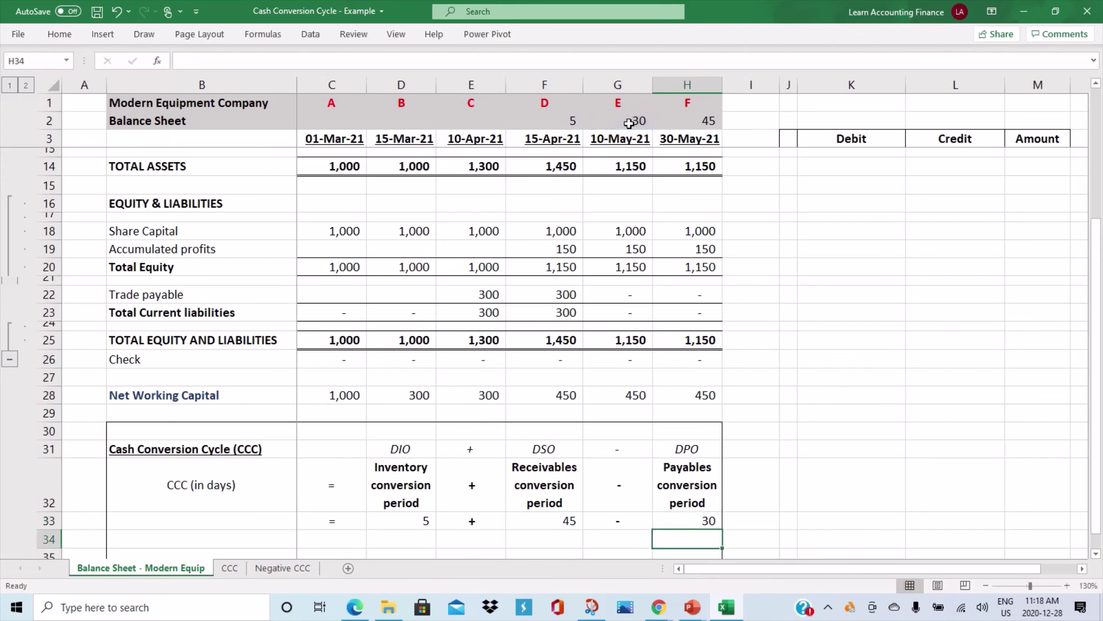
- Calculate the CCC in days in cell B33 with the formula +D33+F33-H33
click(248, 521)
text(+)
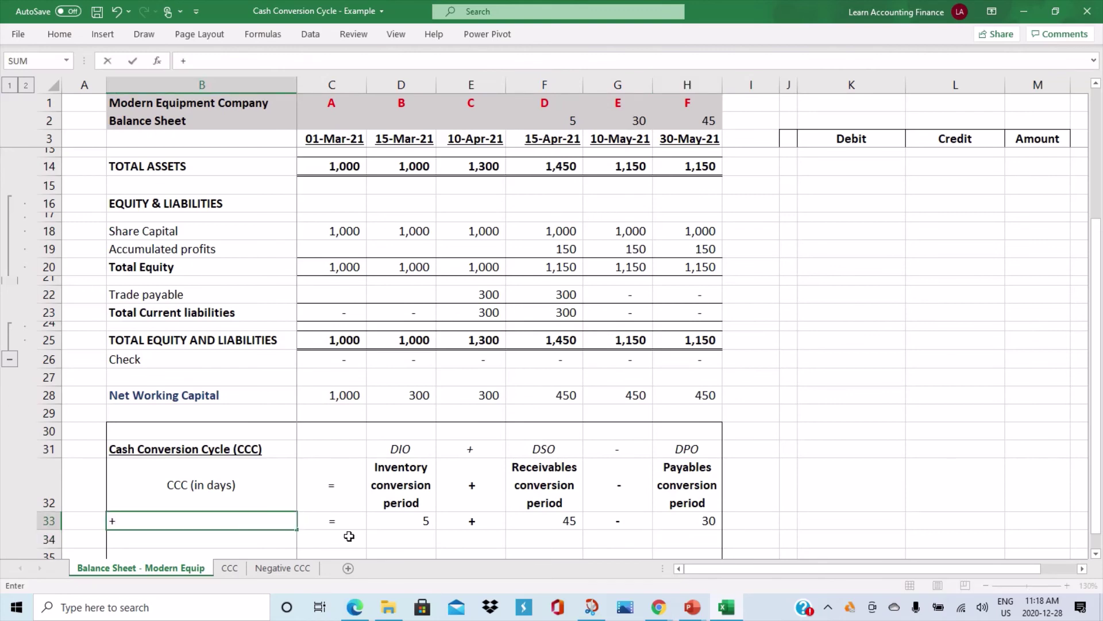
click(416, 524)
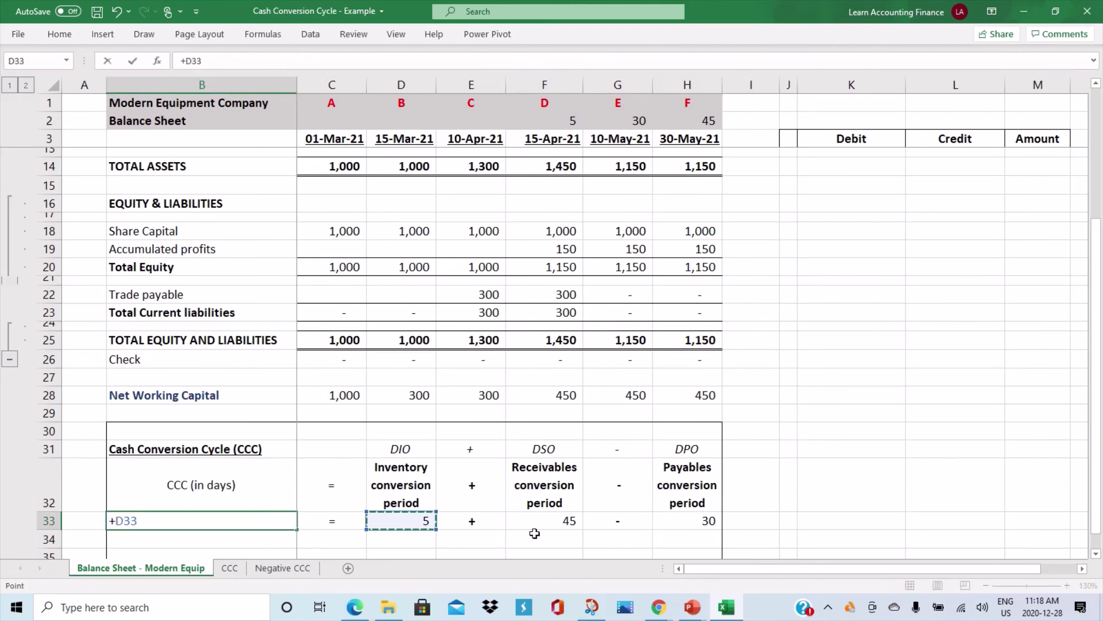
text(+)
click(552, 523)
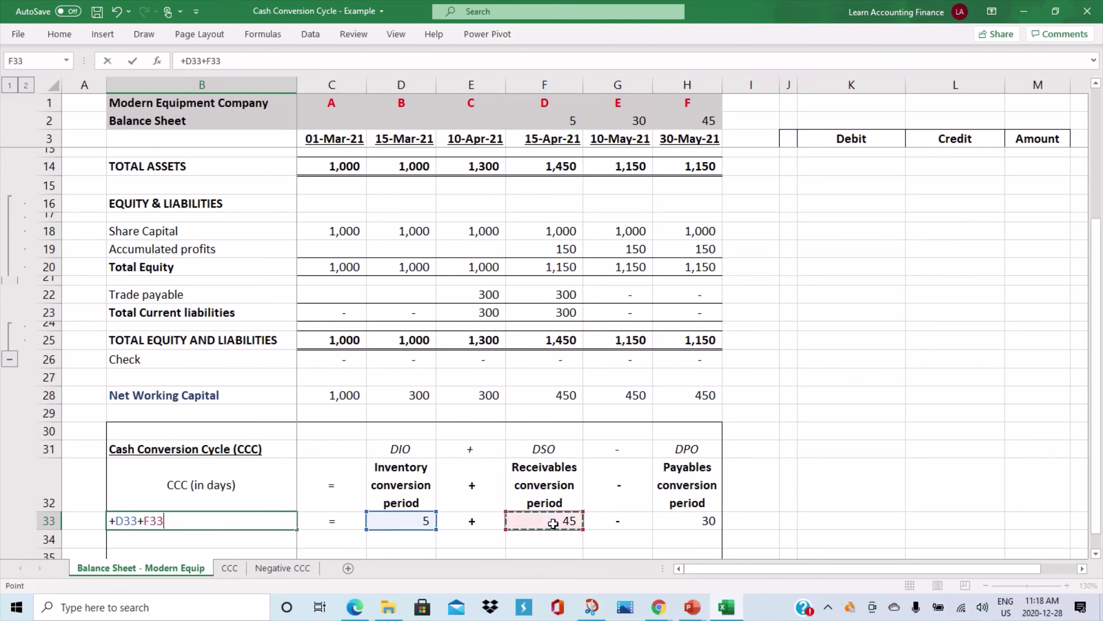
text(-)
click(708, 520)
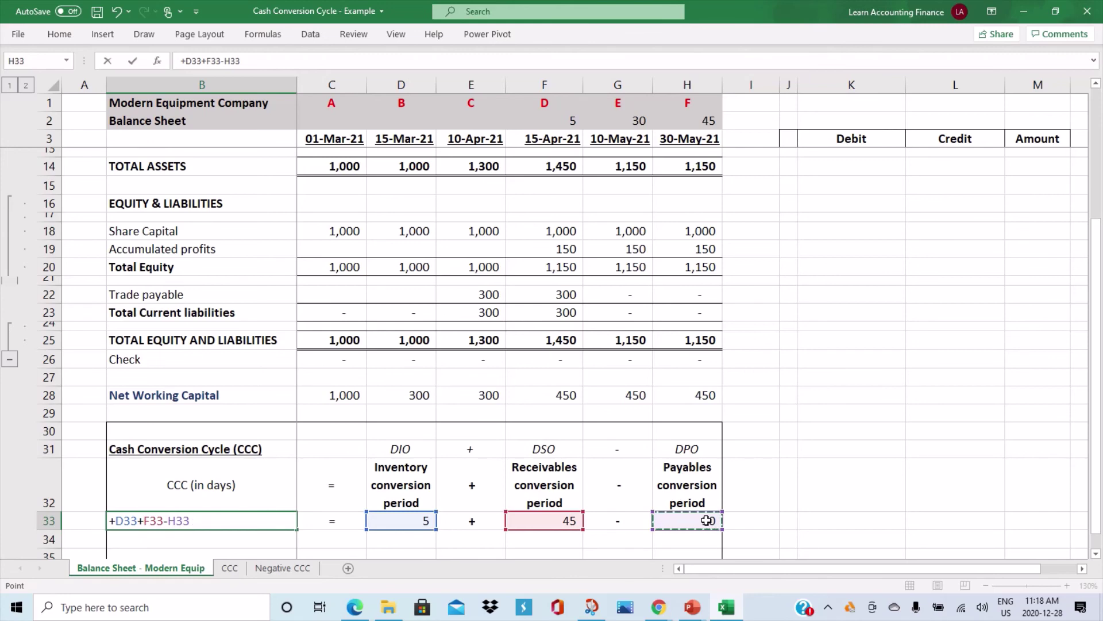
key(Return)
click(252, 520)
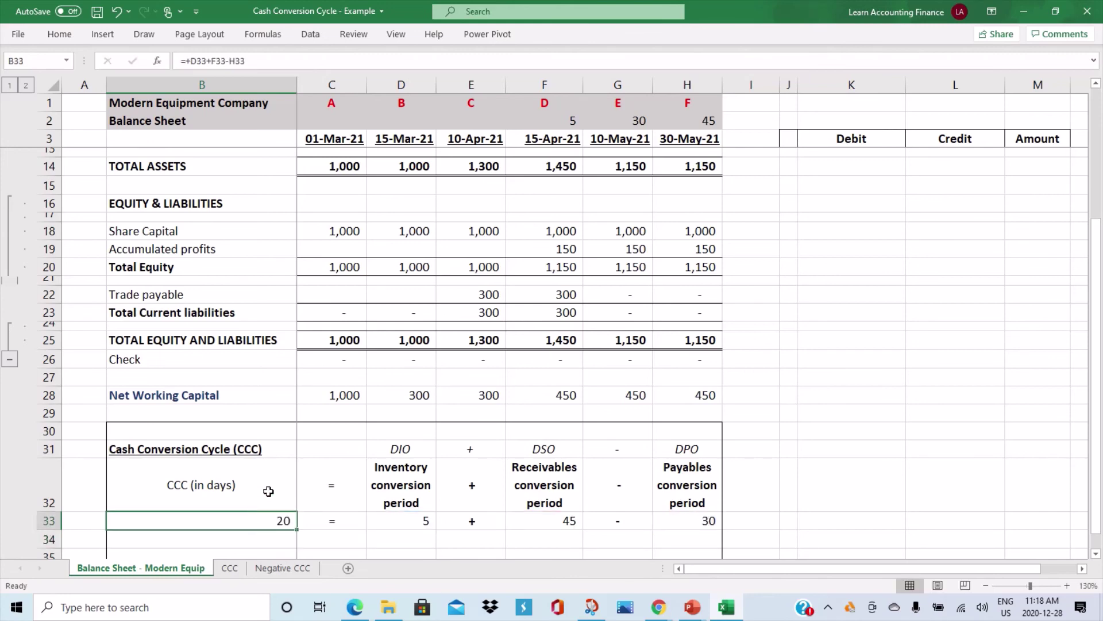
click(59, 34)
click(374, 130)
- Trace the Cash at bank balance from 01-Mar-21 to 10-May-21, including the furniture purchase on 15-Mar-21
scroll(654, 429, up, 3)
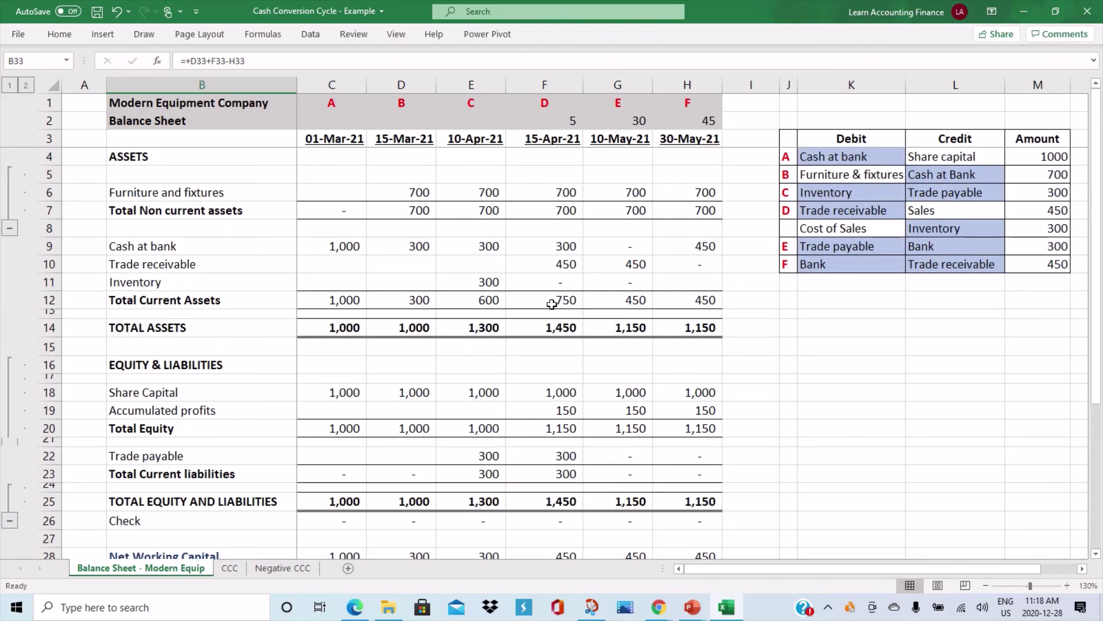
click(350, 242)
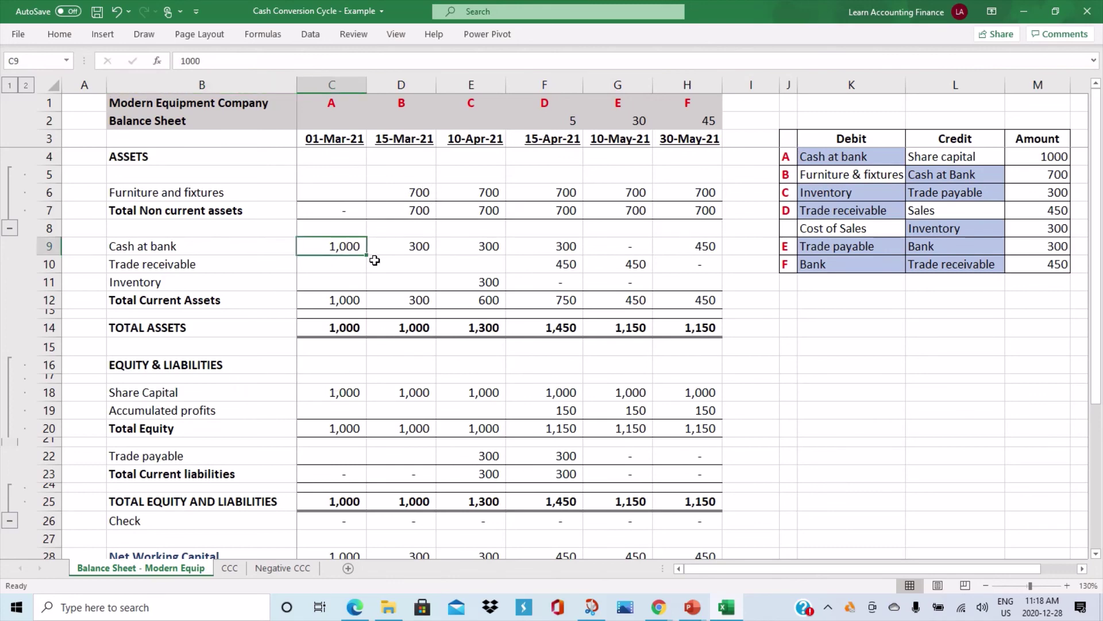
click(409, 194)
click(418, 247)
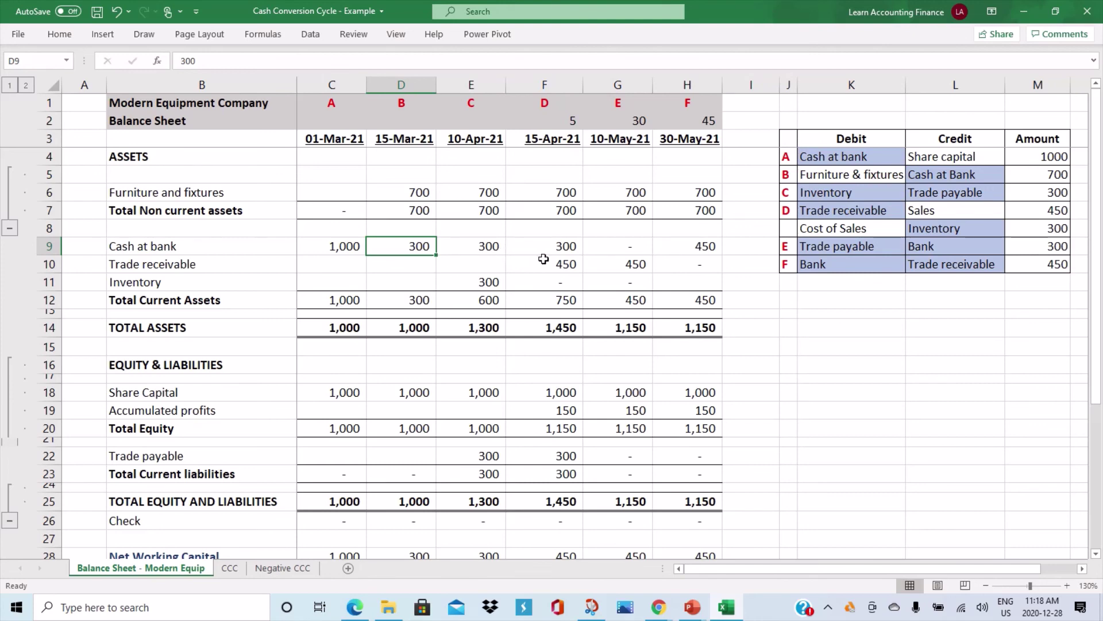
click(621, 141)
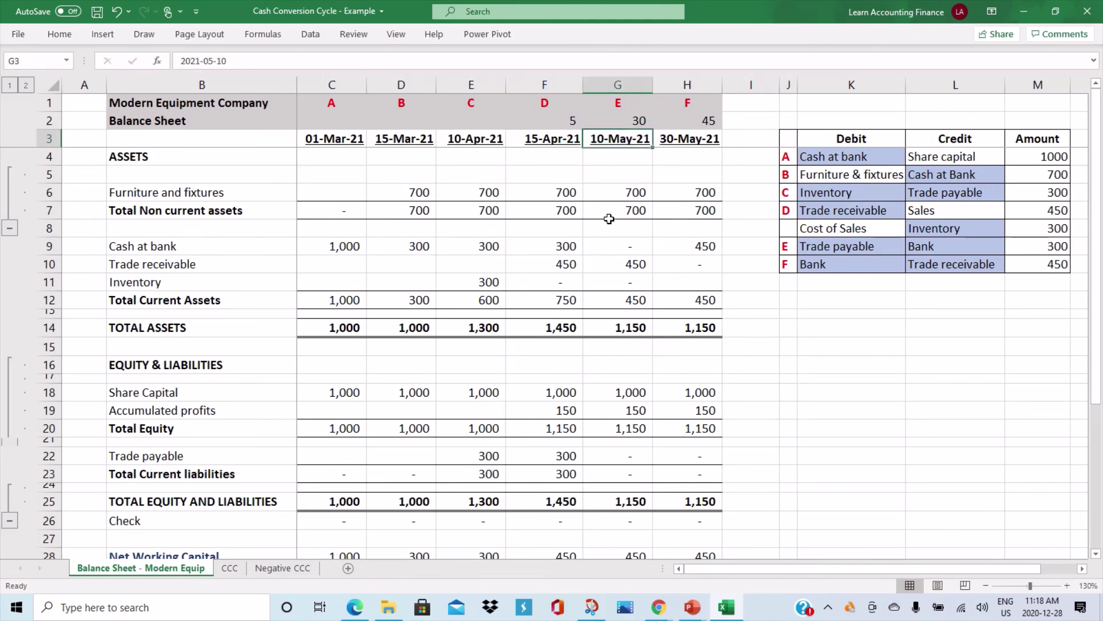
click(490, 247)
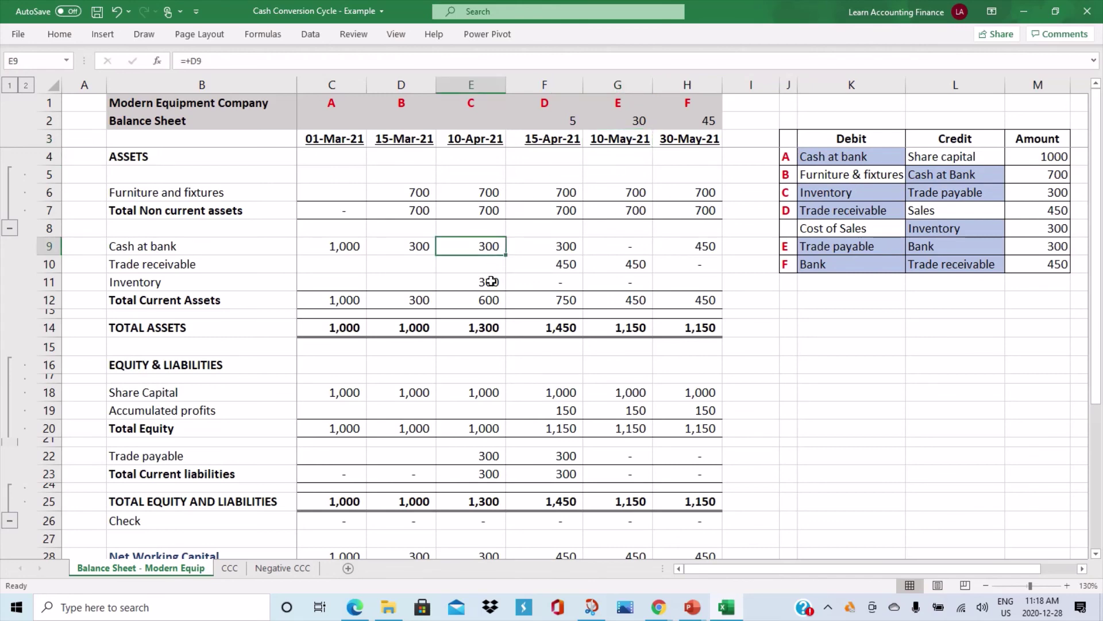
click(541, 247)
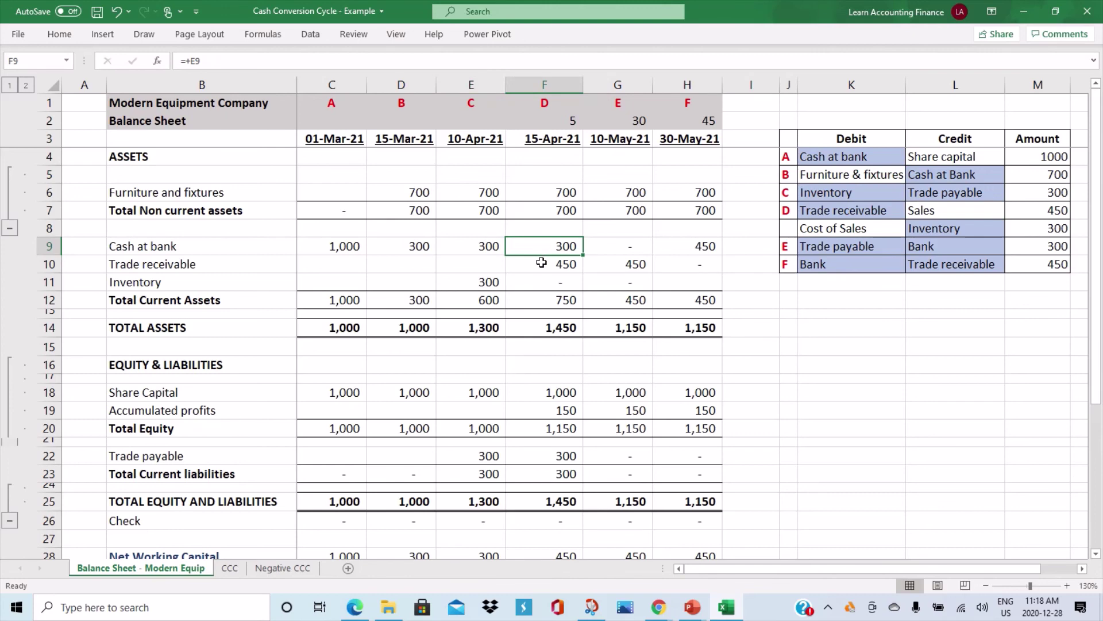
click(604, 248)
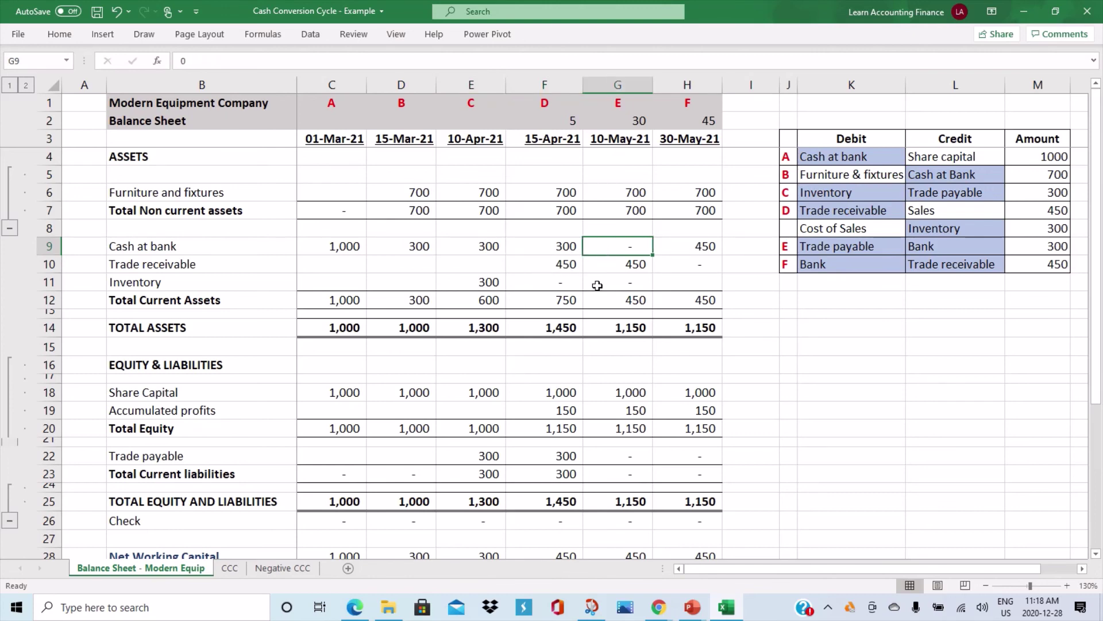
- Compare the 10-May-21 and 30-May-21 dates and cash balances, and relate the gap between them to the CCC result in B33
click(604, 142)
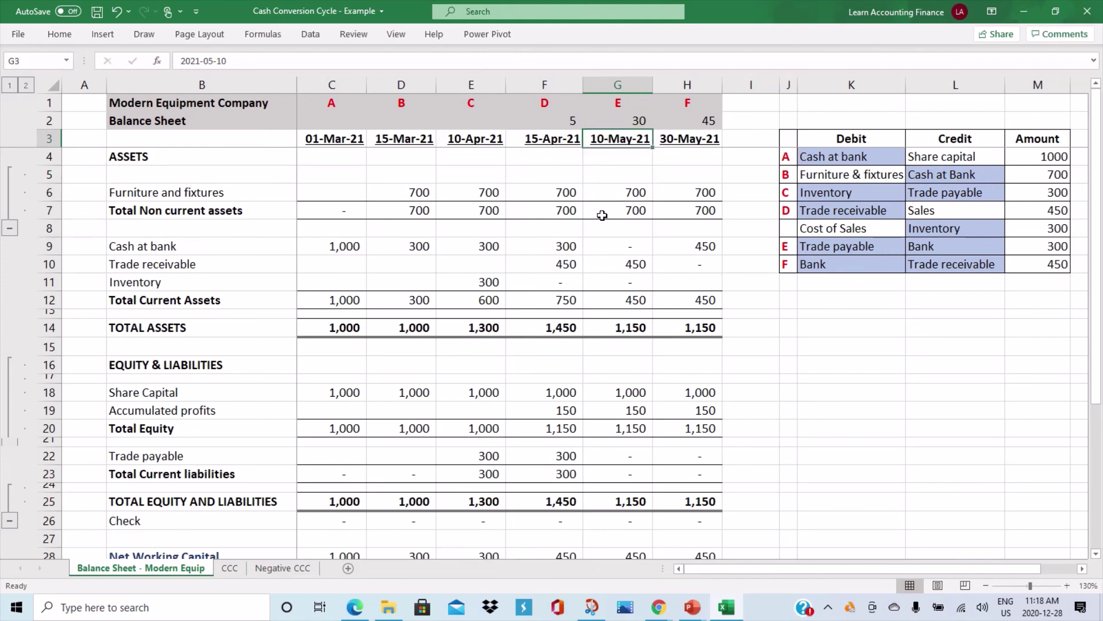
click(611, 246)
click(688, 248)
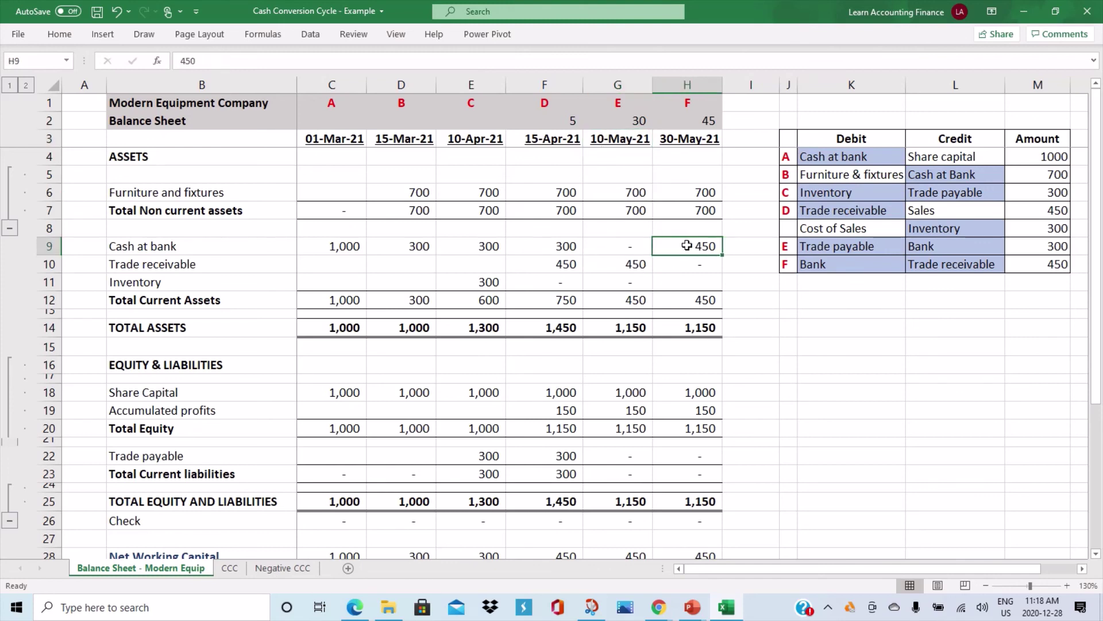
click(695, 140)
click(629, 147)
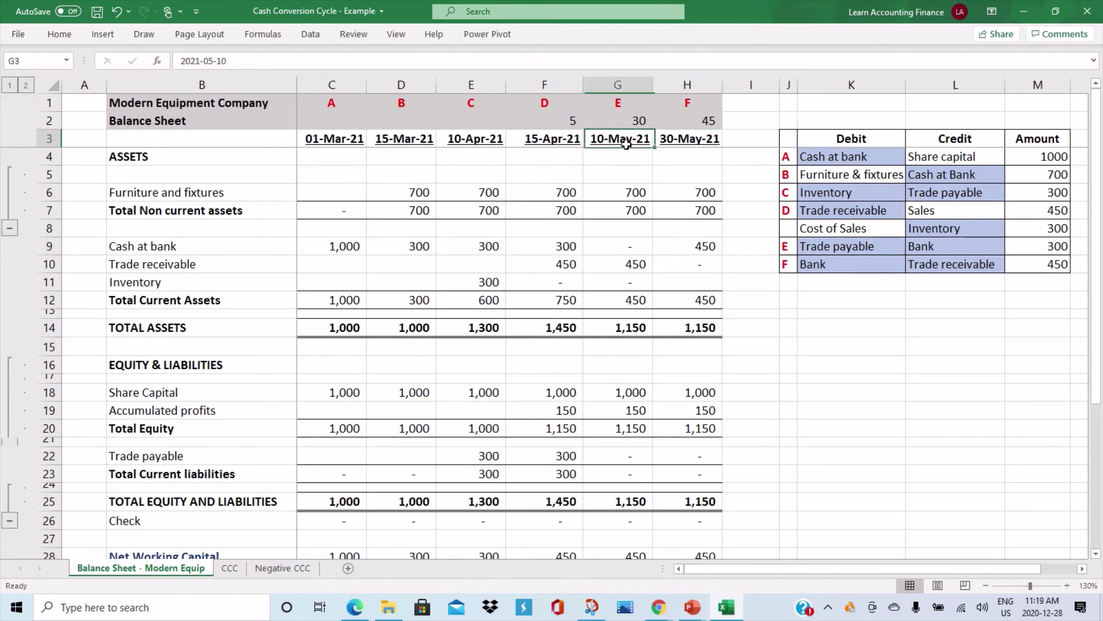
click(675, 139)
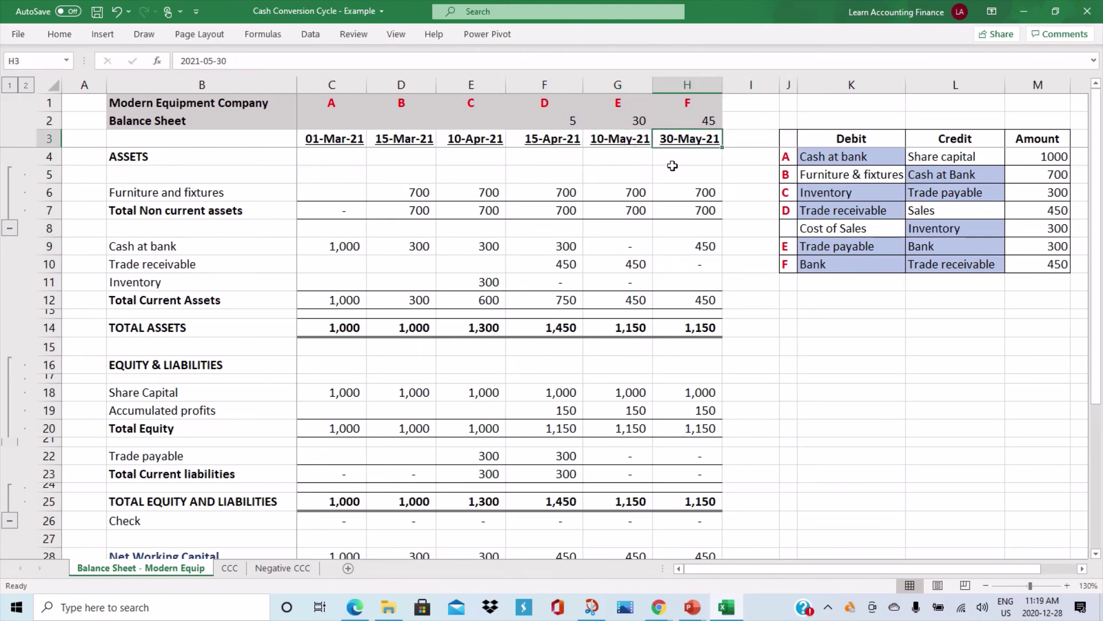
scroll(554, 242, down, 3)
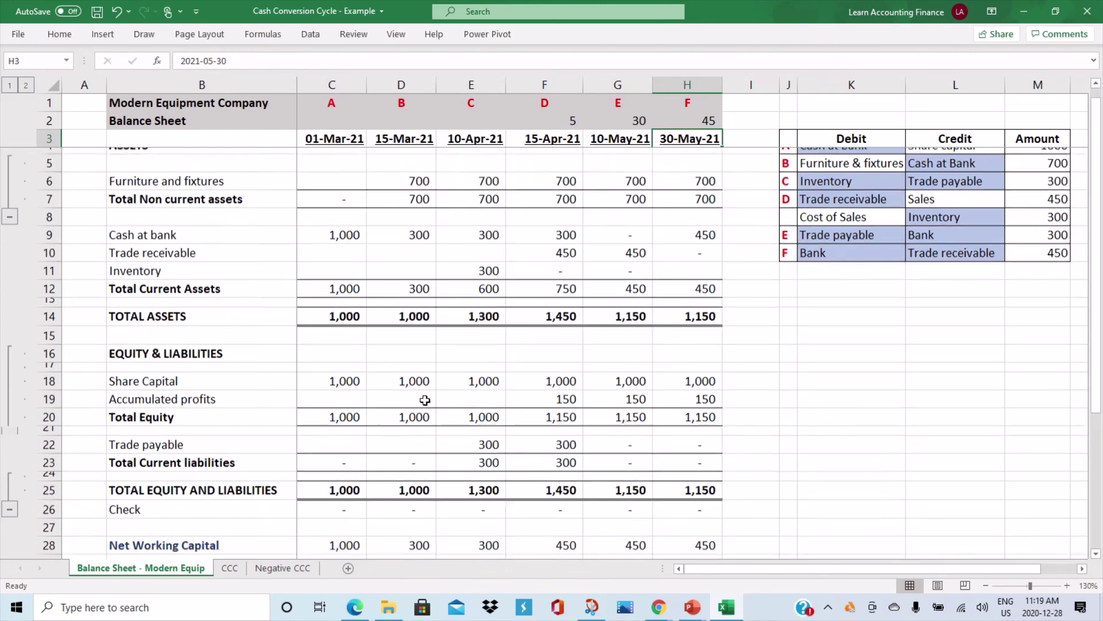
scroll(401, 444, down, 1)
click(283, 475)
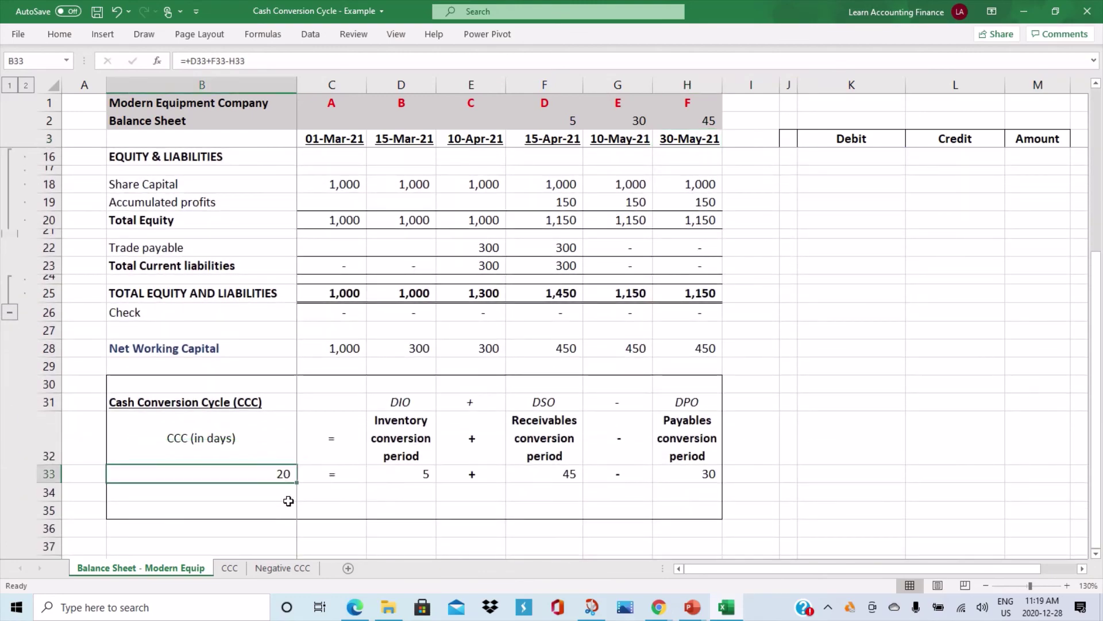